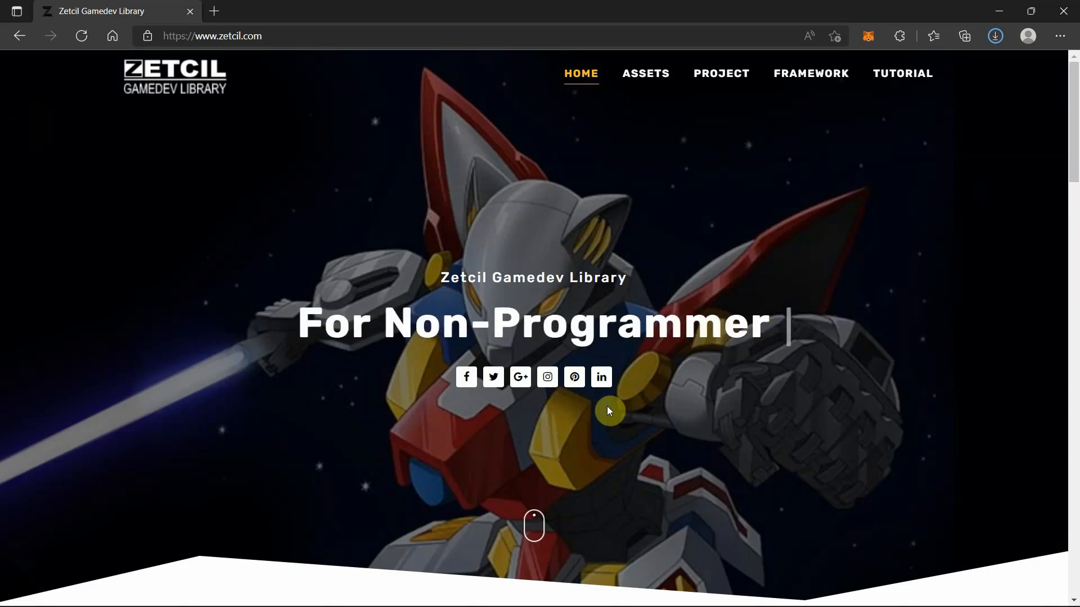
Step: Open the site's project downloads and select Z8_LevelSelection.unitypackage in the Zetcil Project folder
{"action": "left_click", "coordinate": [711, 83]}
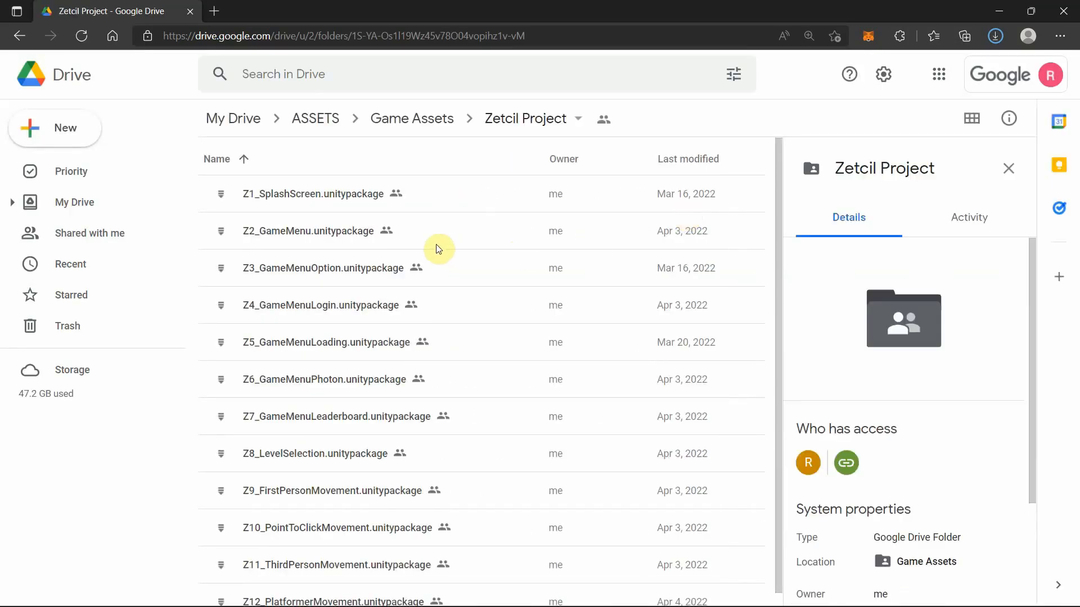
{"action": "left_click", "coordinate": [277, 452]}
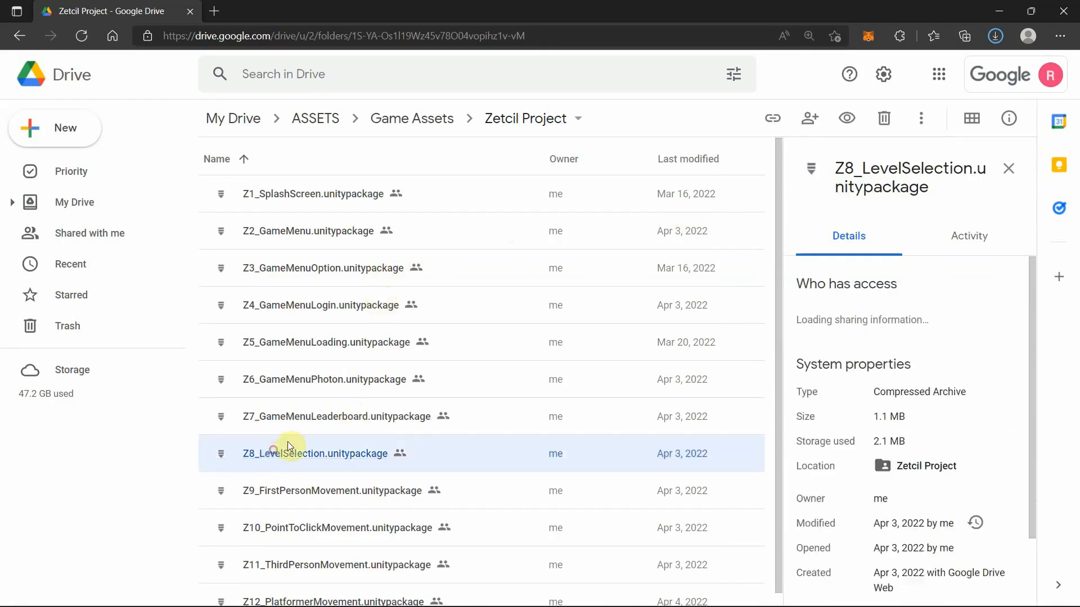
{"action": "right_click", "coordinate": [236, 451]}
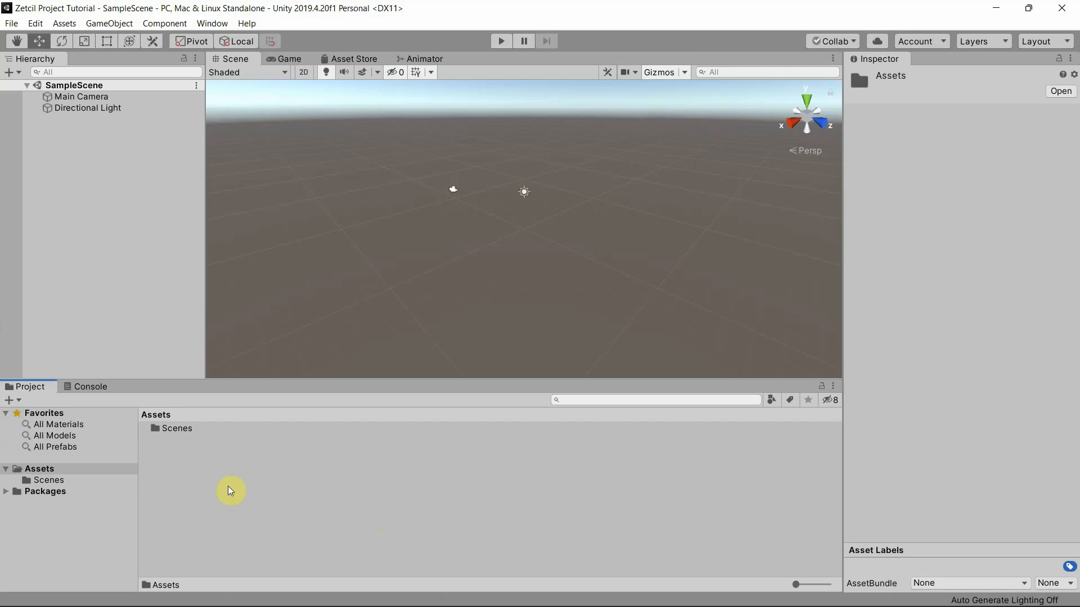
Step: Switch to Unity and import the custom package Z8_LevelSelection.unitypackage with all its items into Assets
{"action": "right_click", "coordinate": [158, 455]}
{"action": "mouse_move", "coordinate": [356, 262]}
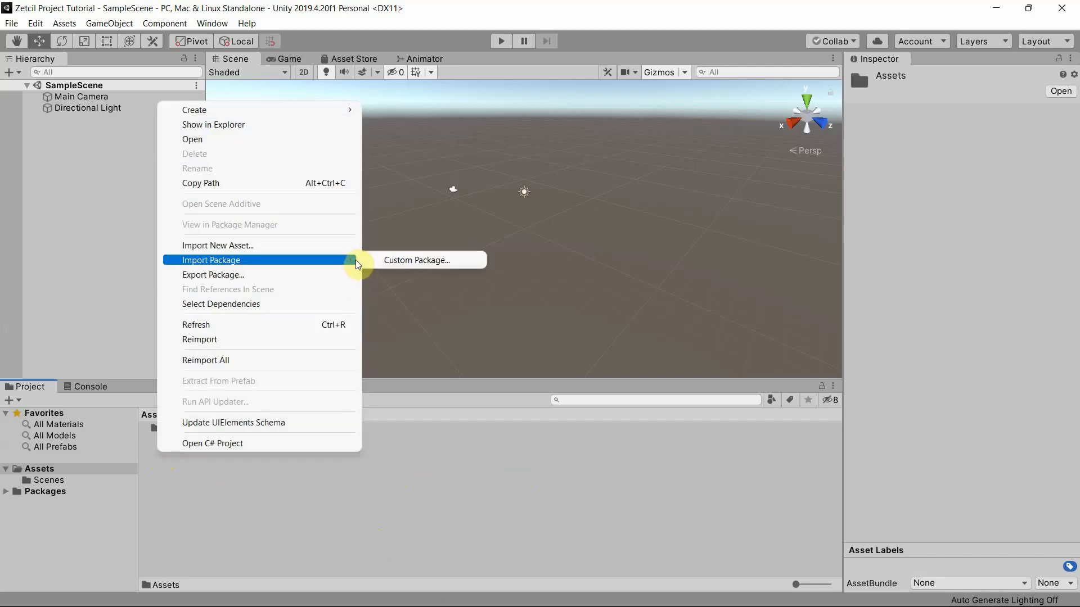
{"action": "left_click", "coordinate": [421, 261]}
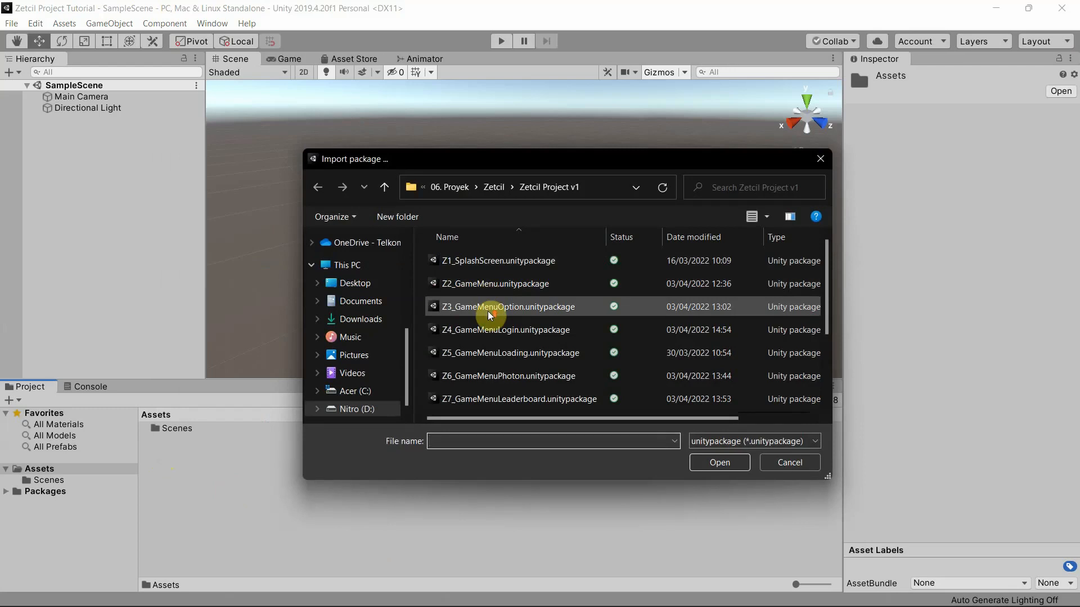
{"action": "scroll", "coordinate": [488, 315], "scroll_direction": "down", "scroll_amount": 2}
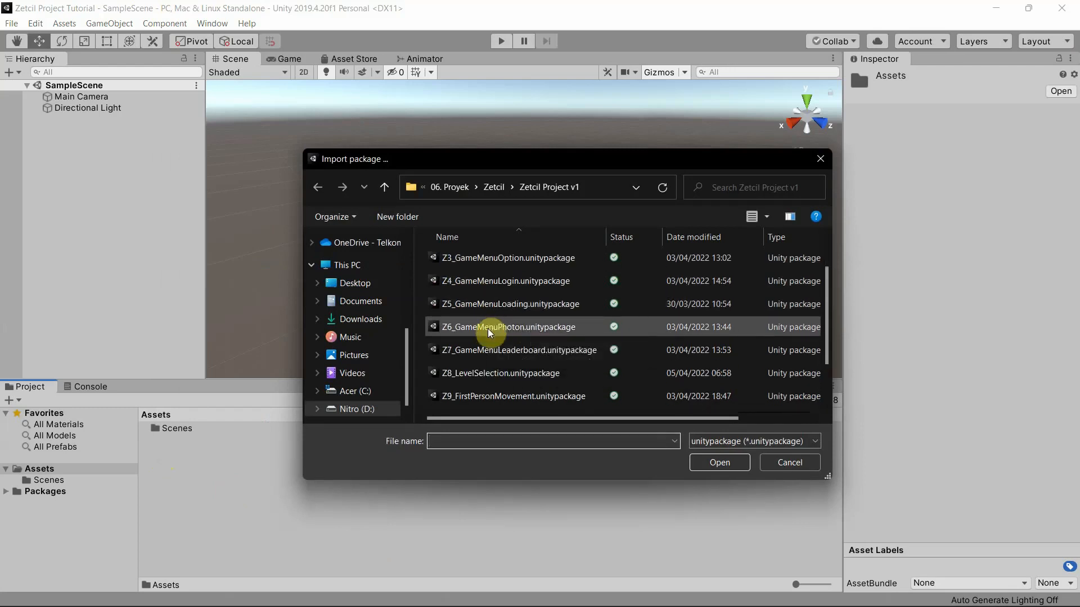
{"action": "left_click", "coordinate": [490, 372]}
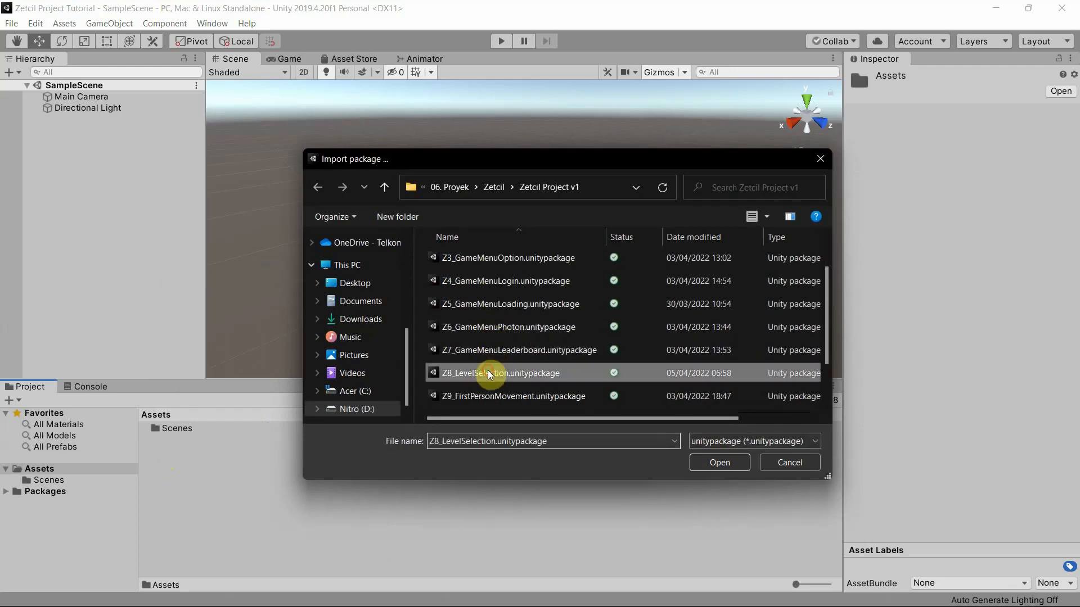
{"action": "left_click", "coordinate": [718, 462]}
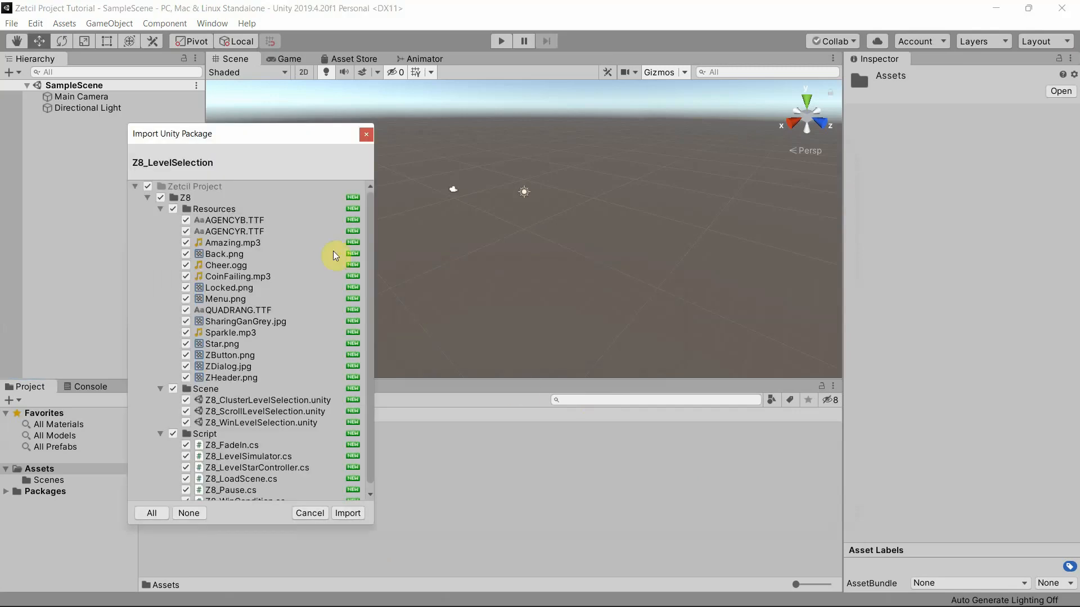
{"action": "scroll", "coordinate": [322, 319], "scroll_direction": "down", "scroll_amount": 1}
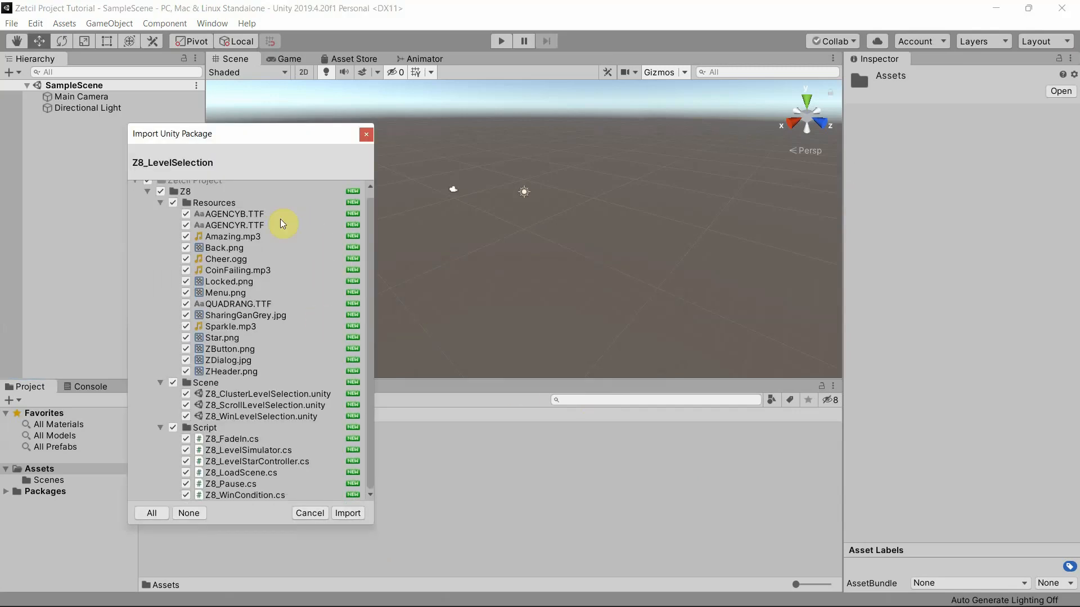
{"action": "left_click", "coordinate": [347, 513]}
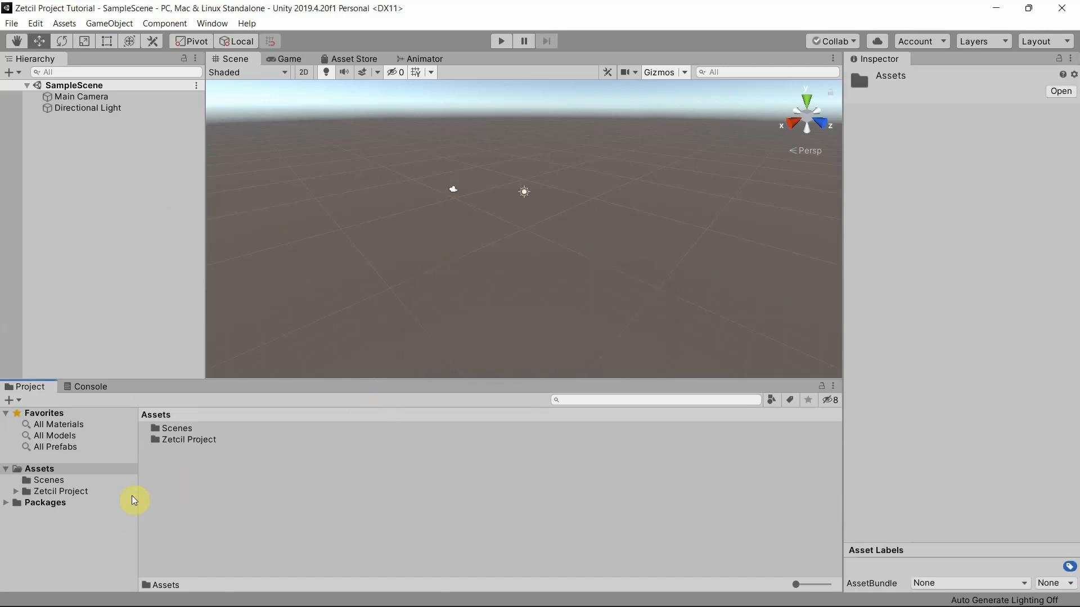
Step: Widen the project folder tree and examine the Resources, Scene and Script folders of Zetcil Project > Z8
{"action": "left_click_drag", "start_coordinate": [138, 502], "coordinate": [146, 502]}
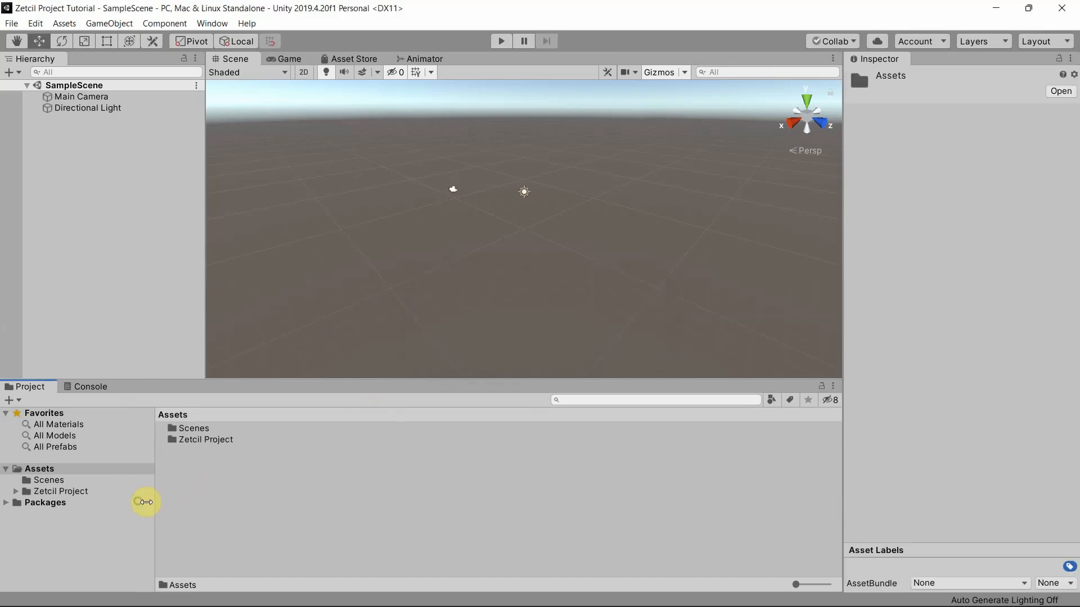
{"action": "left_click", "coordinate": [16, 492]}
{"action": "left_click", "coordinate": [26, 502]}
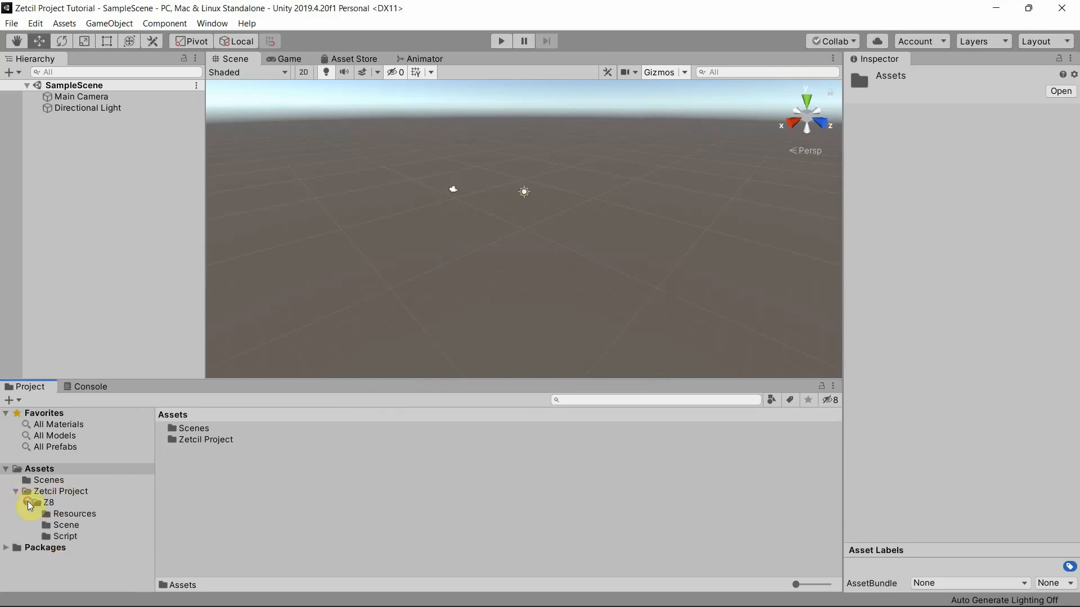
{"action": "left_click", "coordinate": [76, 514]}
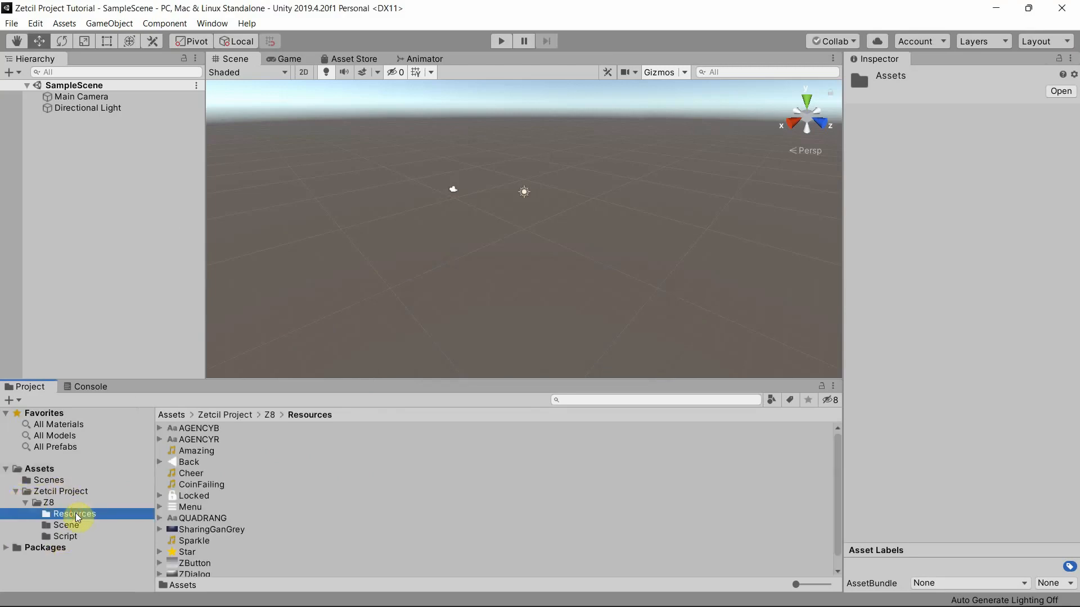
{"action": "left_click", "coordinate": [66, 525]}
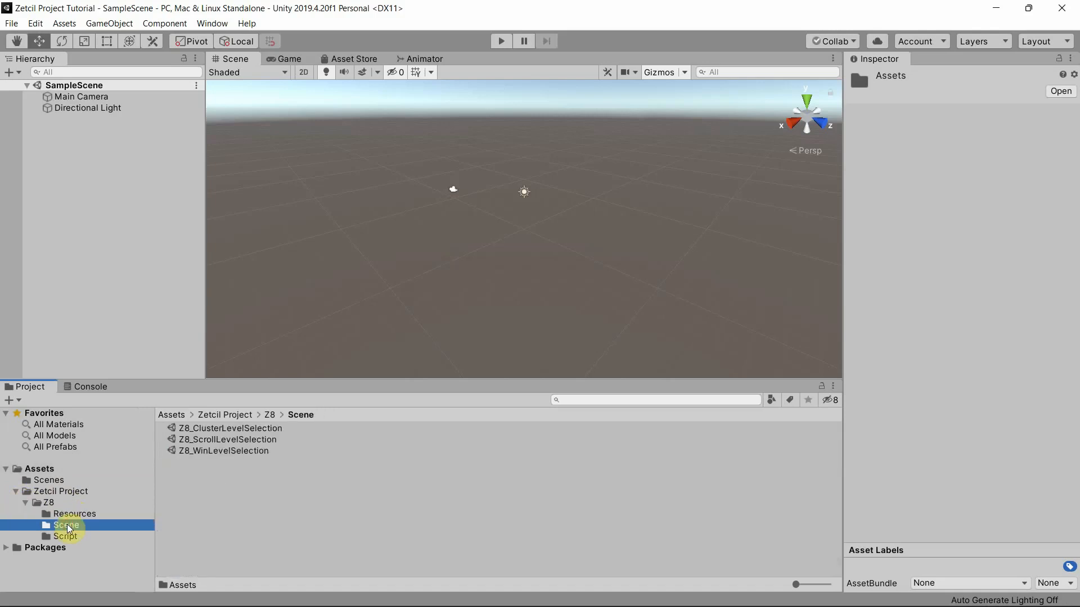
{"action": "left_click", "coordinate": [72, 537]}
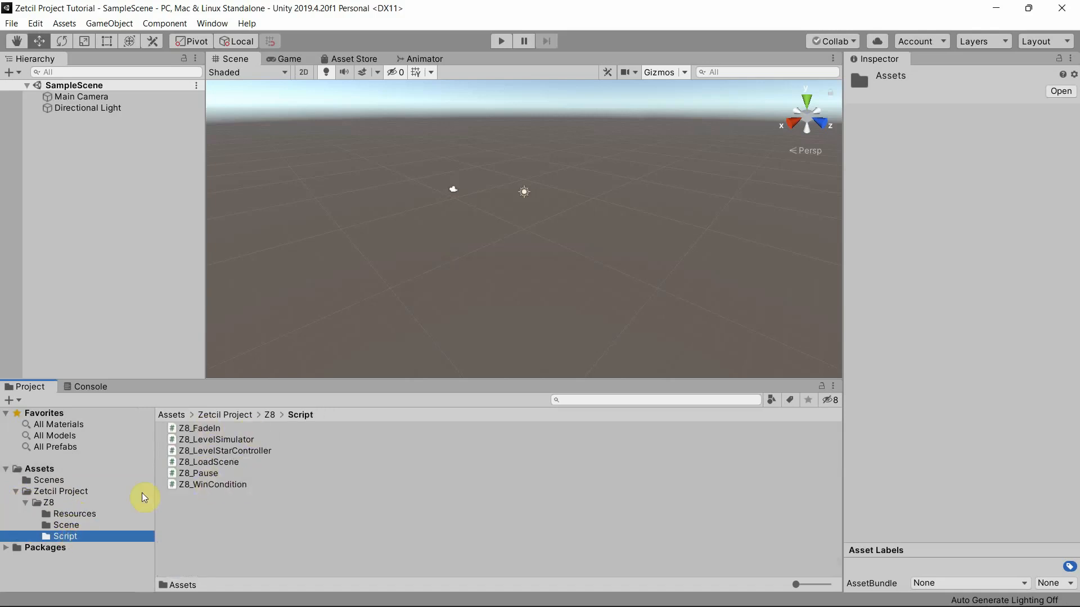
Step: Open the Z8_ClusterLevelSelection scene from the Z8 Scene folder and frame its Canvas head-on in the Scene view
{"action": "left_click", "coordinate": [95, 525]}
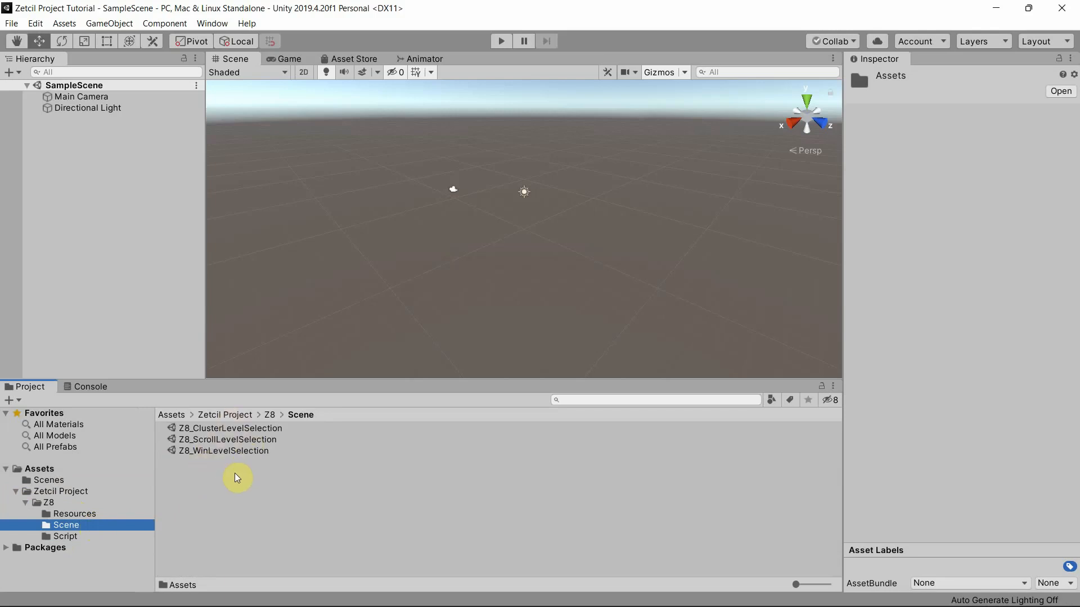
{"action": "double_click", "coordinate": [231, 428]}
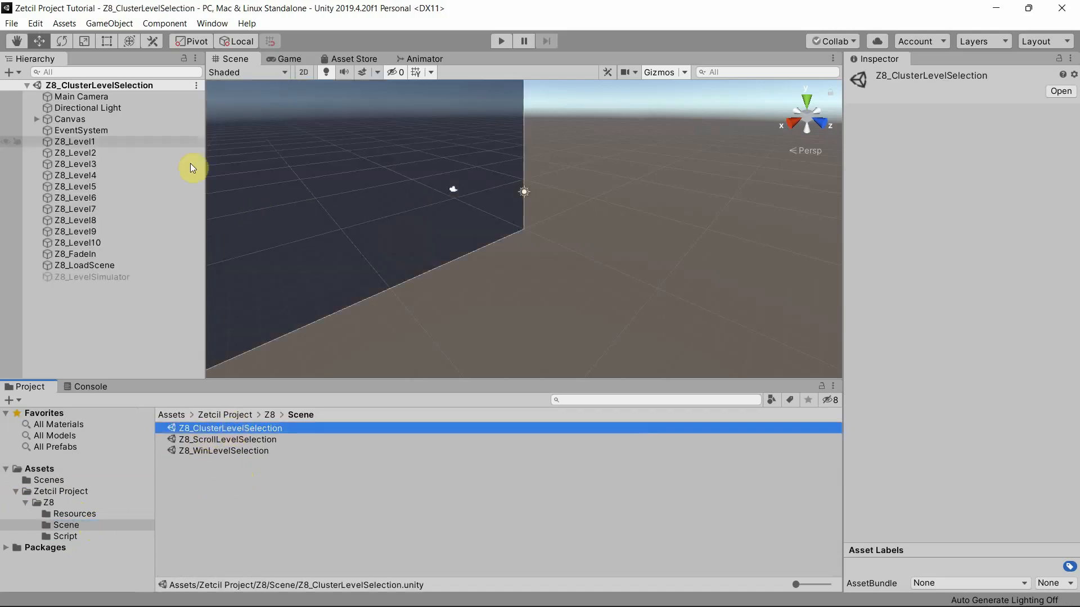
{"action": "double_click", "coordinate": [104, 121]}
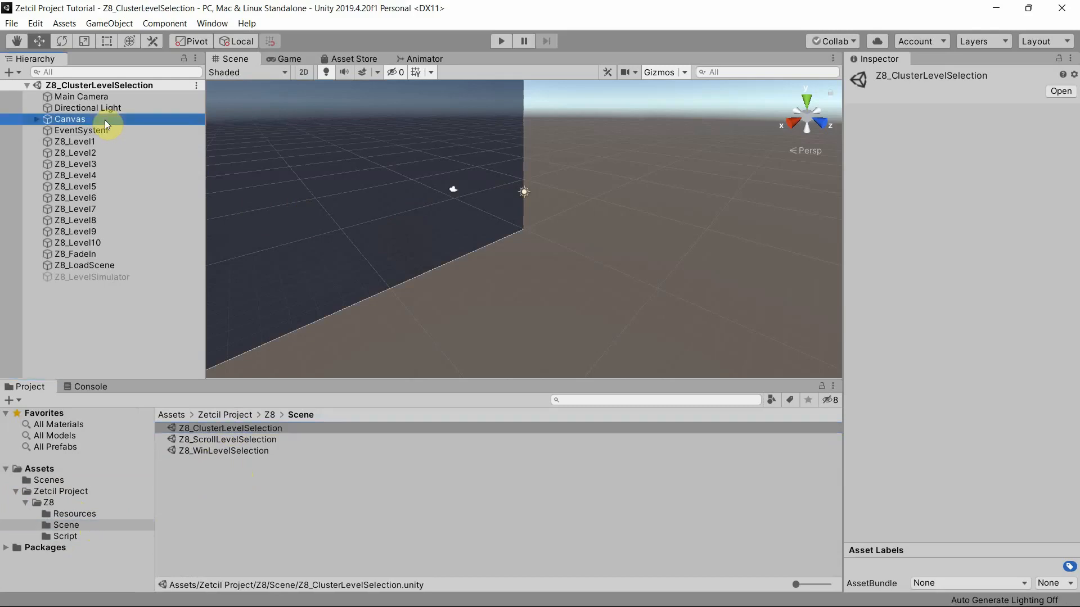
{"action": "right_click_drag", "start_coordinate": [396, 237], "coordinate": [553, 203]}
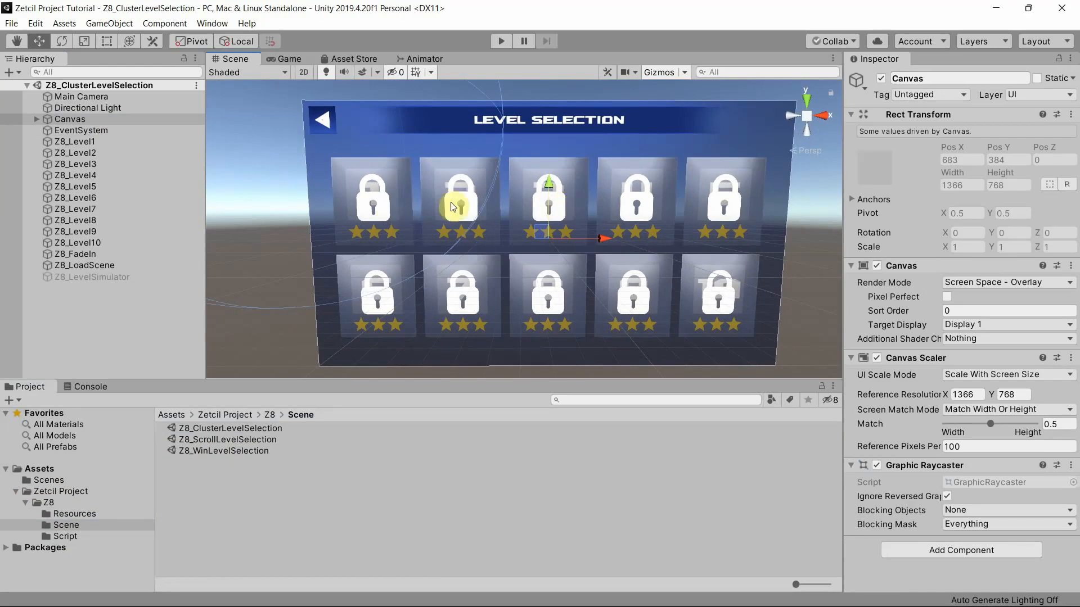
{"action": "middle_click_drag", "start_coordinate": [624, 276], "coordinate": [598, 253]}
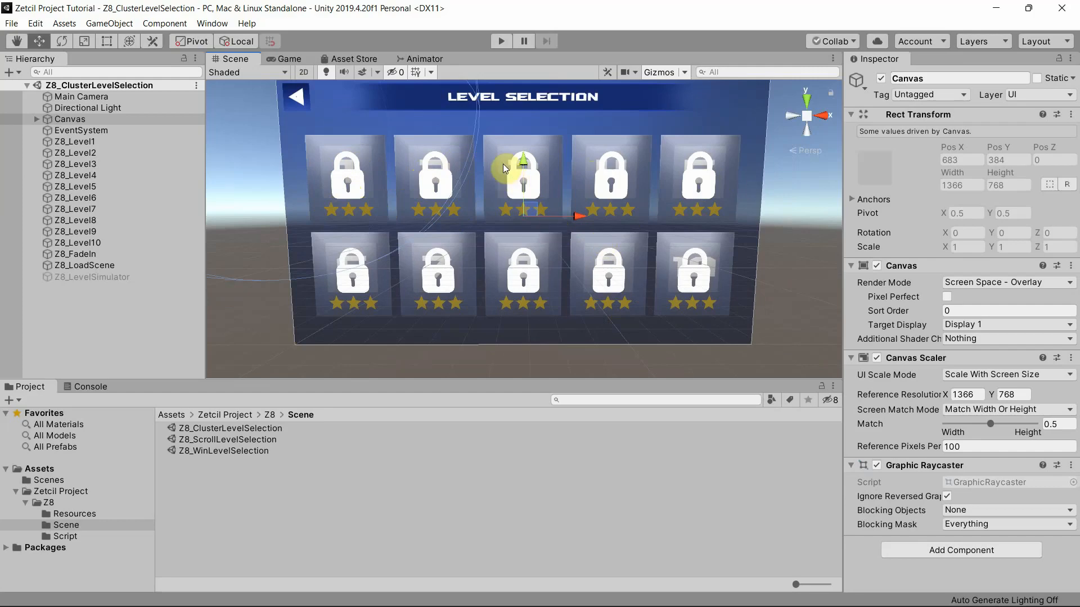
Step: Run the Z8_ClusterLevelSelection scene to check the level selection screen, and stop play mode
{"action": "left_click", "coordinate": [501, 41]}
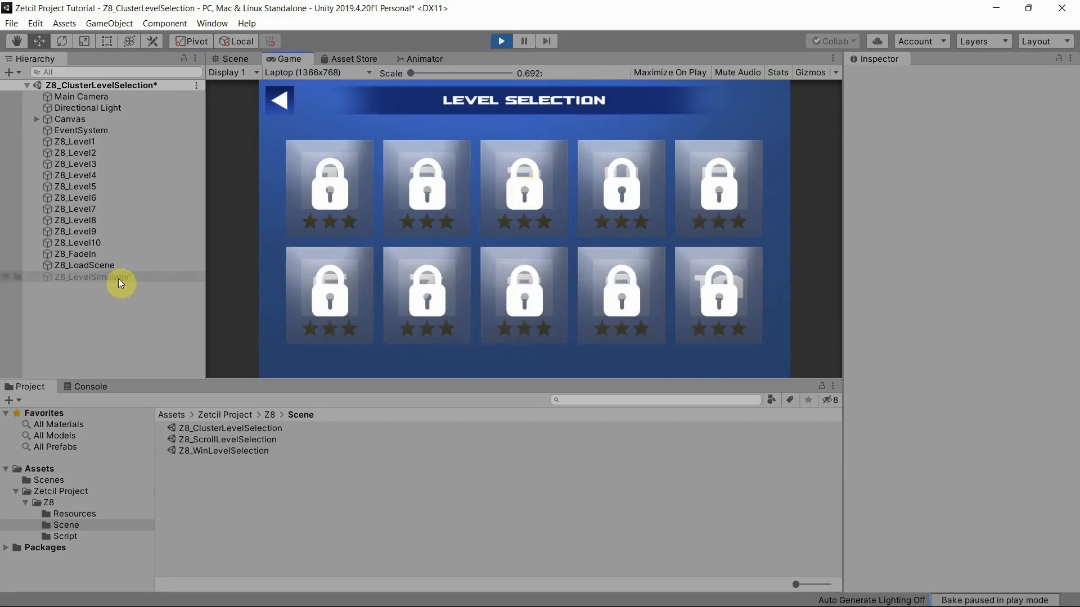
{"action": "left_click", "coordinate": [501, 41]}
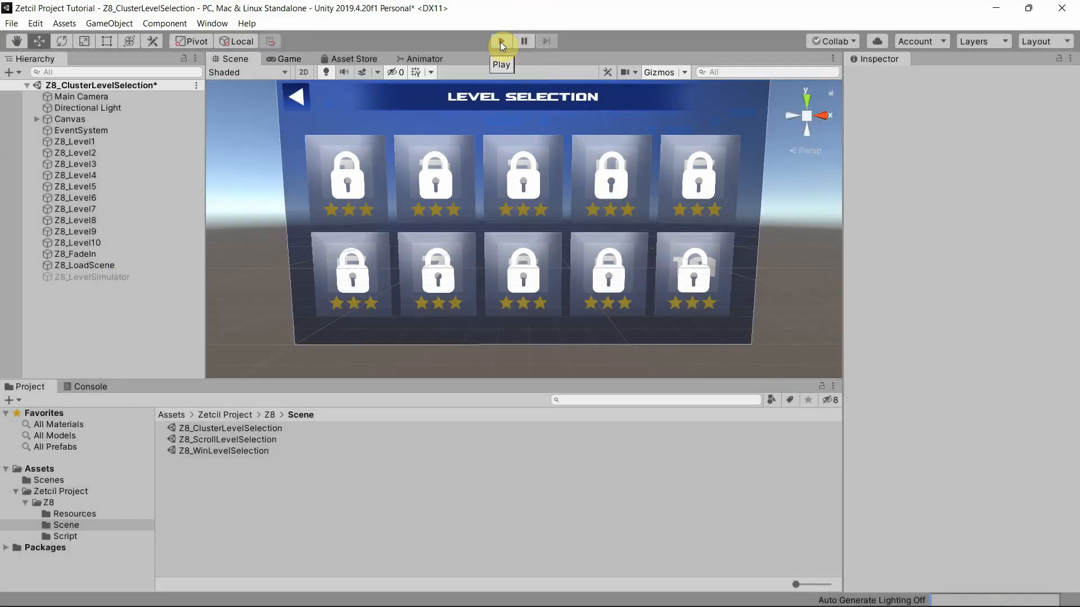
Step: Expand the Z8_Level2 to Z8_Level10 entries of Z8_LevelSimulator and examine the Name, Star and Open settings of the levels
{"action": "left_click", "coordinate": [126, 277]}
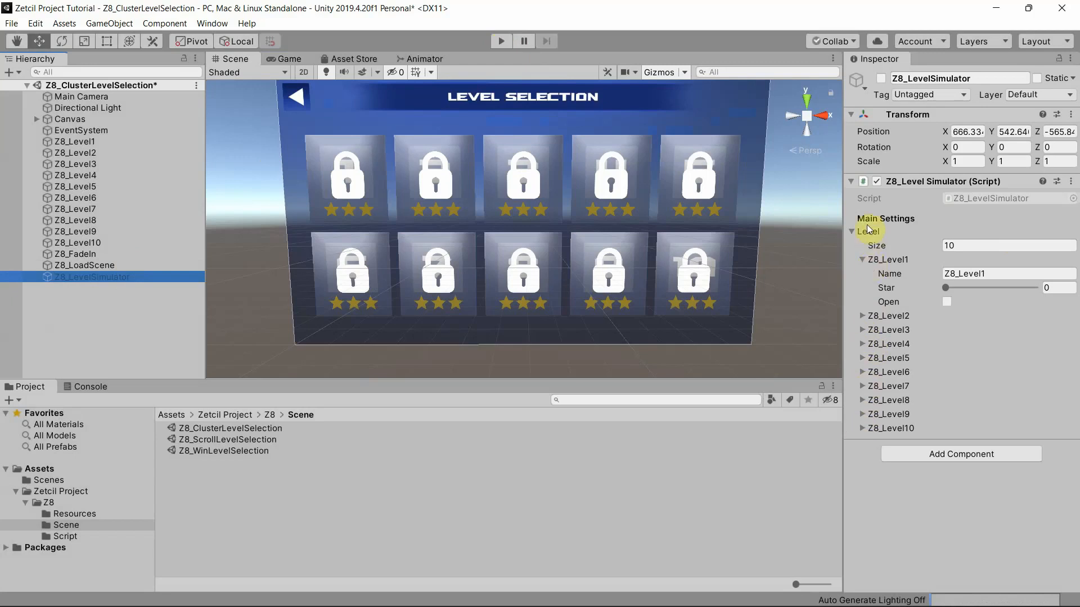
{"action": "left_click", "coordinate": [862, 428]}
{"action": "left_click", "coordinate": [862, 414]}
{"action": "left_click", "coordinate": [862, 400]}
{"action": "left_click", "coordinate": [862, 386]}
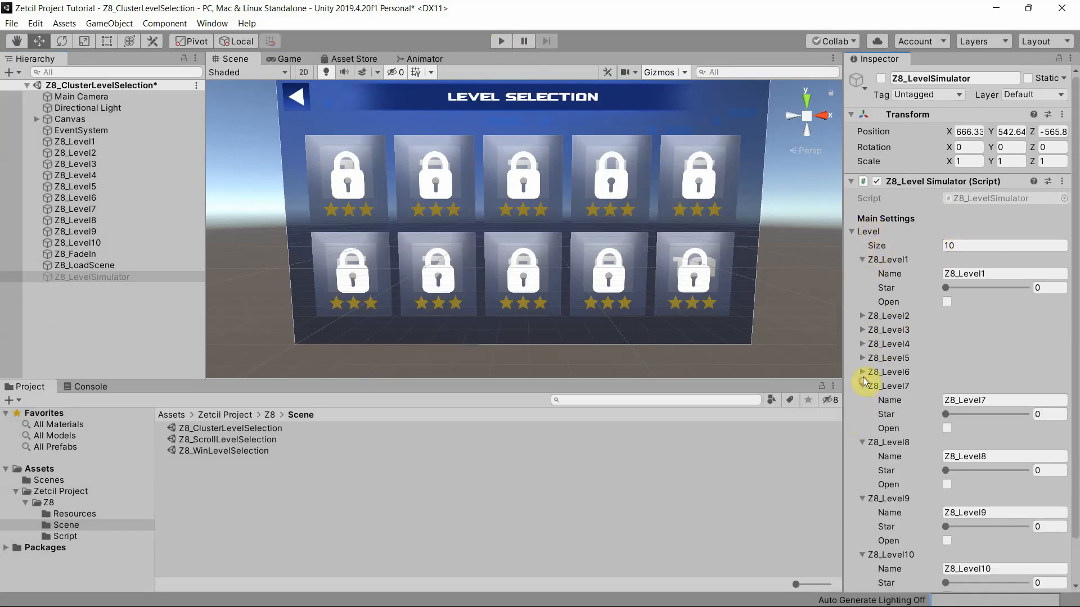
{"action": "left_click", "coordinate": [862, 372]}
{"action": "left_click", "coordinate": [862, 358]}
{"action": "left_click", "coordinate": [862, 344]}
{"action": "left_click", "coordinate": [862, 329]}
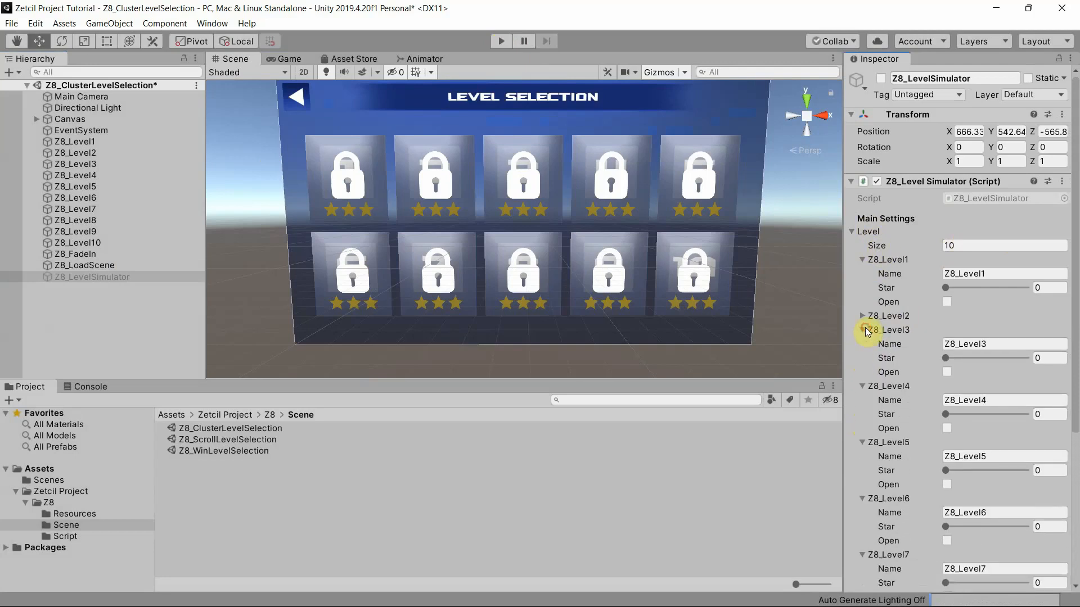
{"action": "left_click", "coordinate": [862, 315]}
{"action": "scroll", "coordinate": [962, 282], "scroll_direction": "down", "scroll_amount": 5}
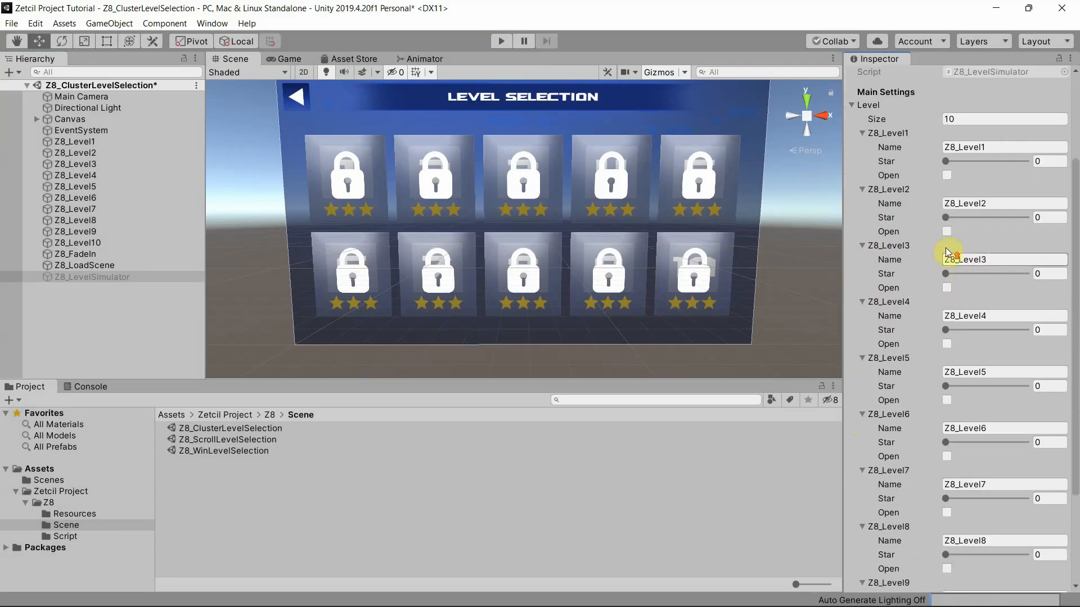
{"action": "scroll", "coordinate": [945, 231], "scroll_direction": "up", "scroll_amount": 5}
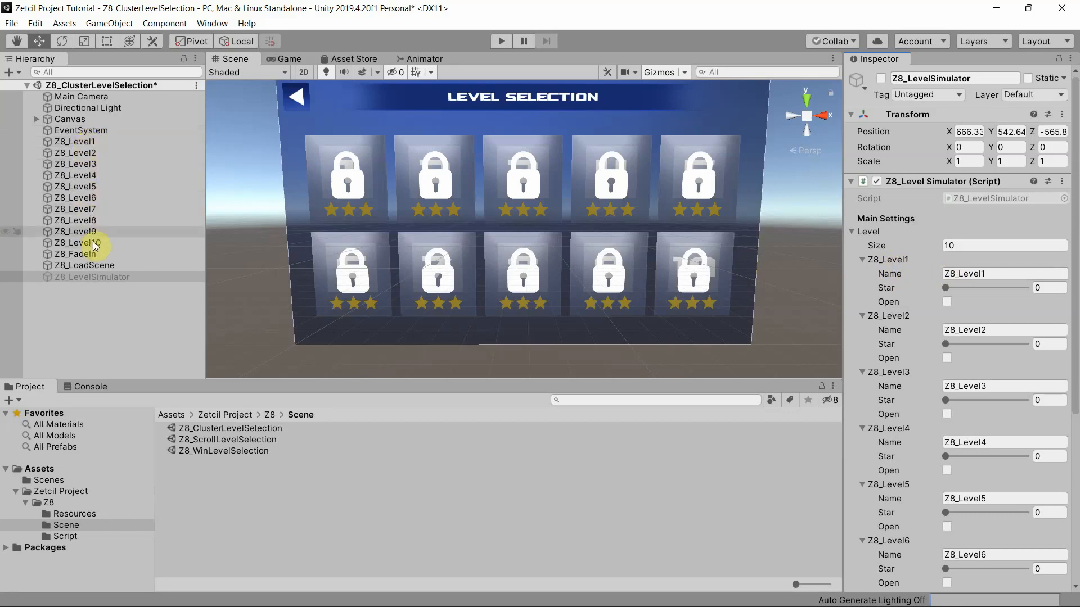
Step: Expand the Black Star and Gold Star lists in Z8_Level1's Level Star Controller script to examine their assigned objects
{"action": "left_click", "coordinate": [75, 144]}
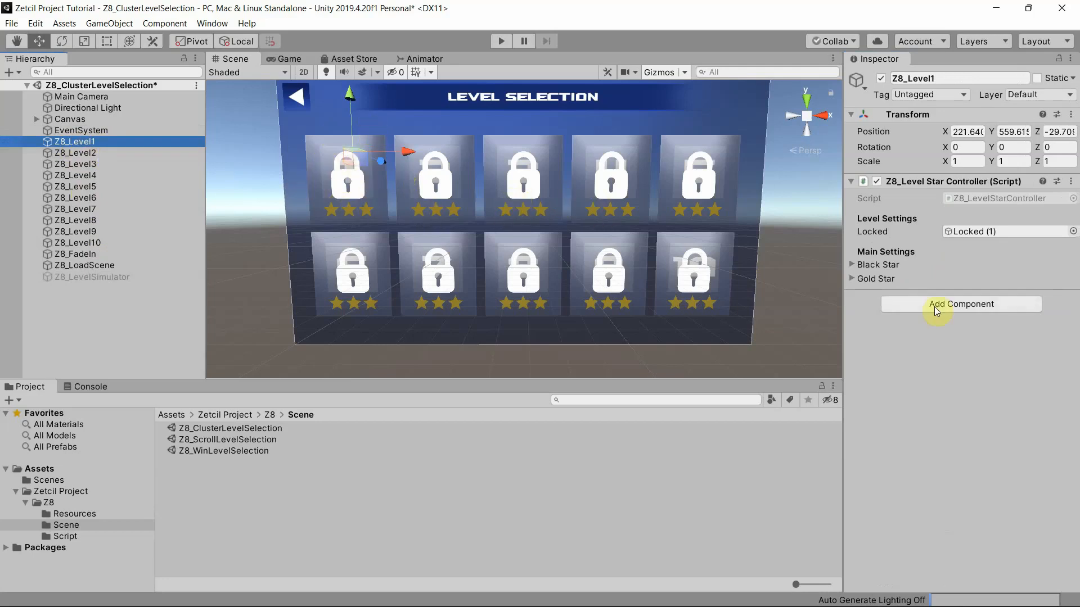
{"action": "left_click", "coordinate": [876, 279]}
{"action": "left_click", "coordinate": [876, 265]}
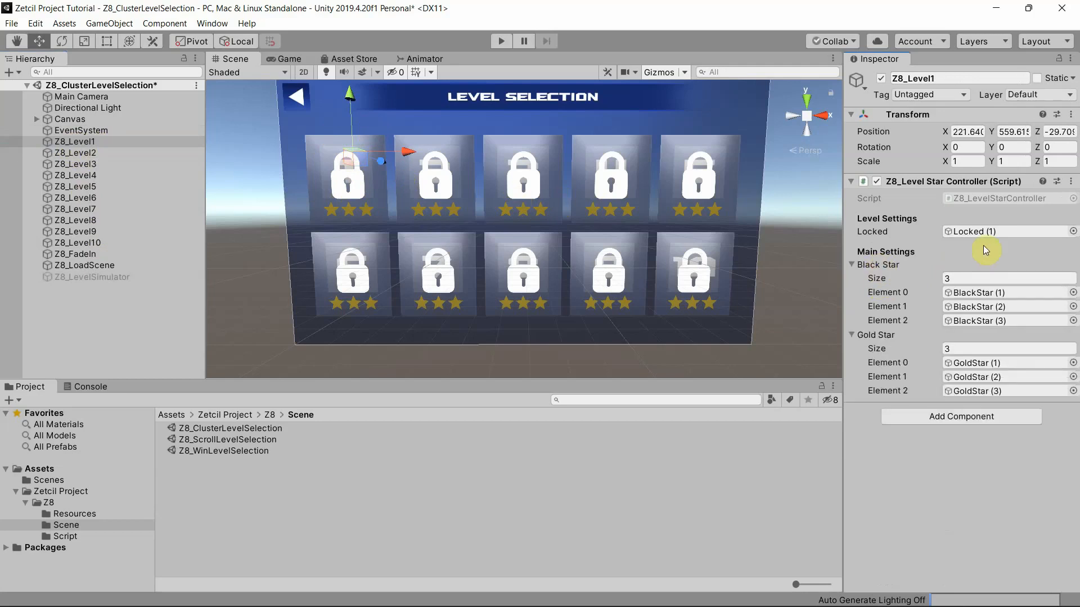
Step: Locate the Locked (1) object referenced by Z8_Level1, deactivate it to preview the unlocked level, and reactivate it
{"action": "left_click", "coordinate": [974, 231]}
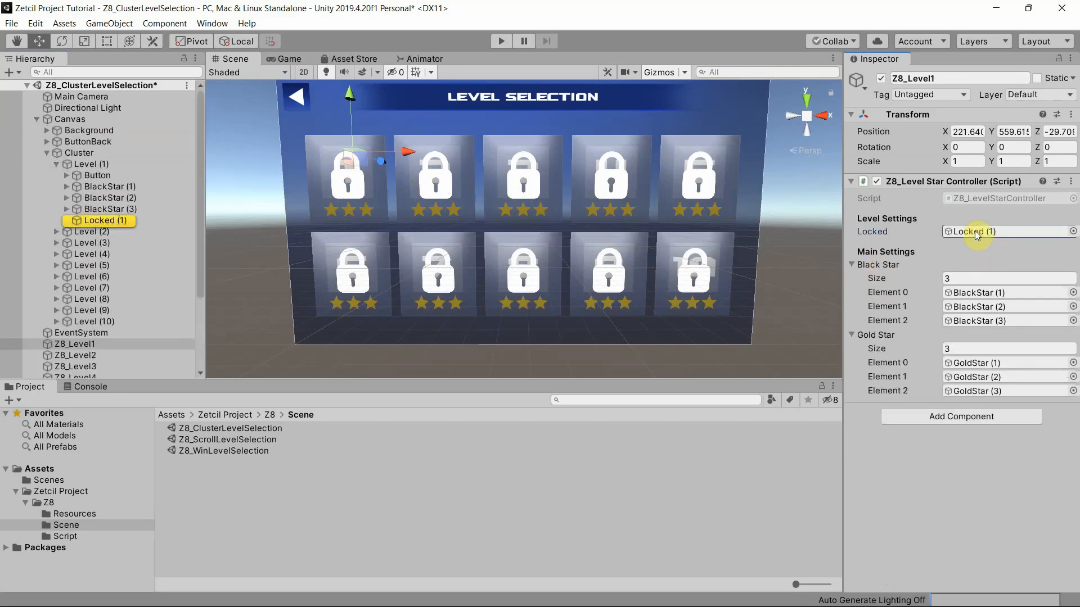
{"action": "left_click", "coordinate": [132, 221]}
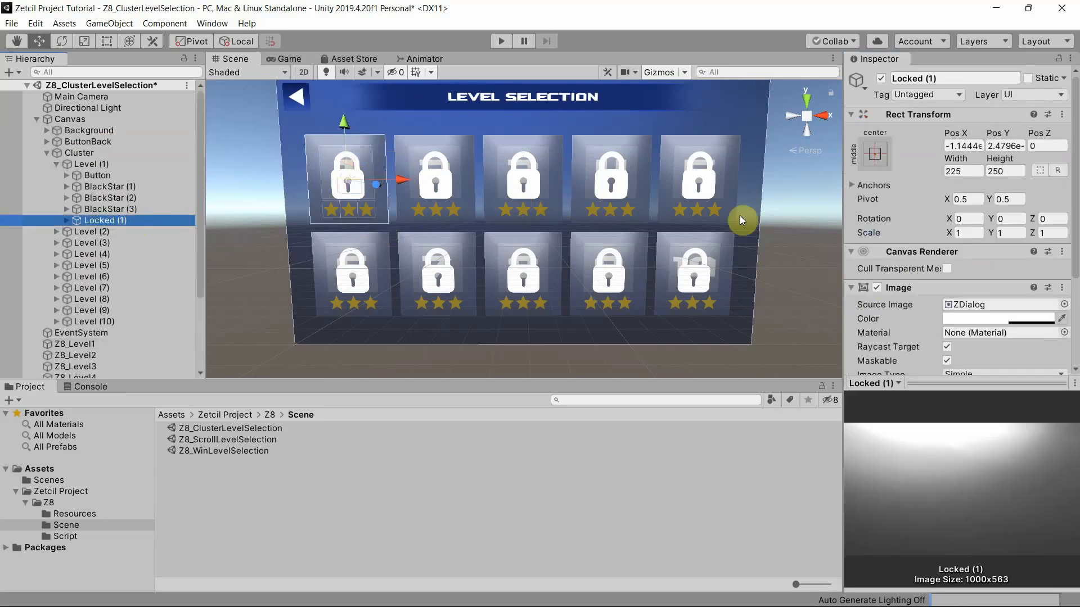
{"action": "left_click", "coordinate": [881, 79]}
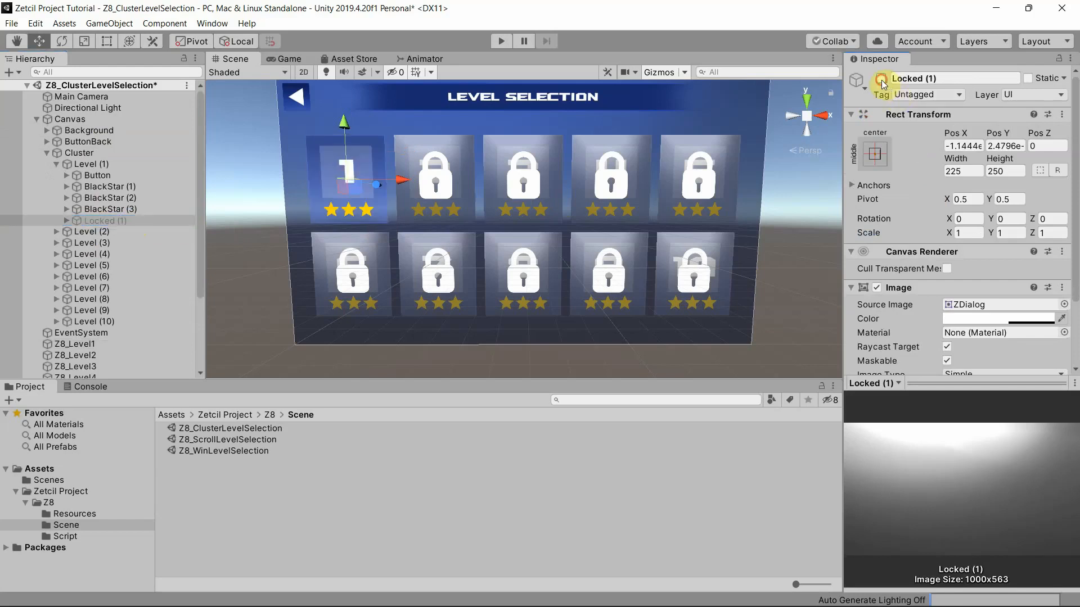
{"action": "left_click", "coordinate": [881, 79]}
Step: Expand the three BlackStar objects of Level (1), deactivate GoldStar (1), (2) and (3) together to preview the black stars, and reactivate them
{"action": "left_click", "coordinate": [66, 208]}
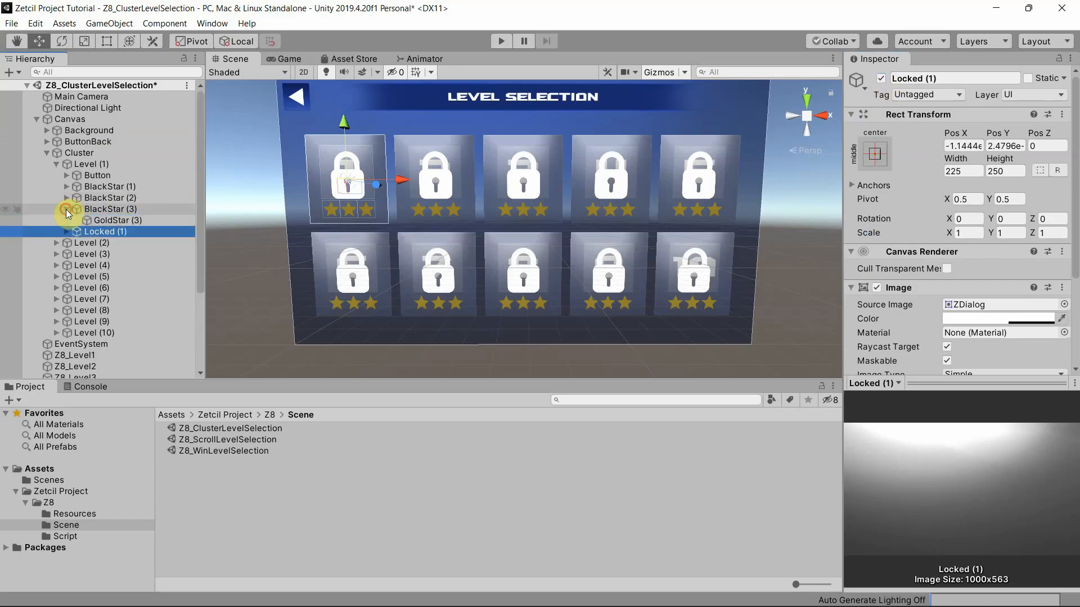
{"action": "left_click", "coordinate": [67, 198]}
{"action": "left_click", "coordinate": [67, 187]}
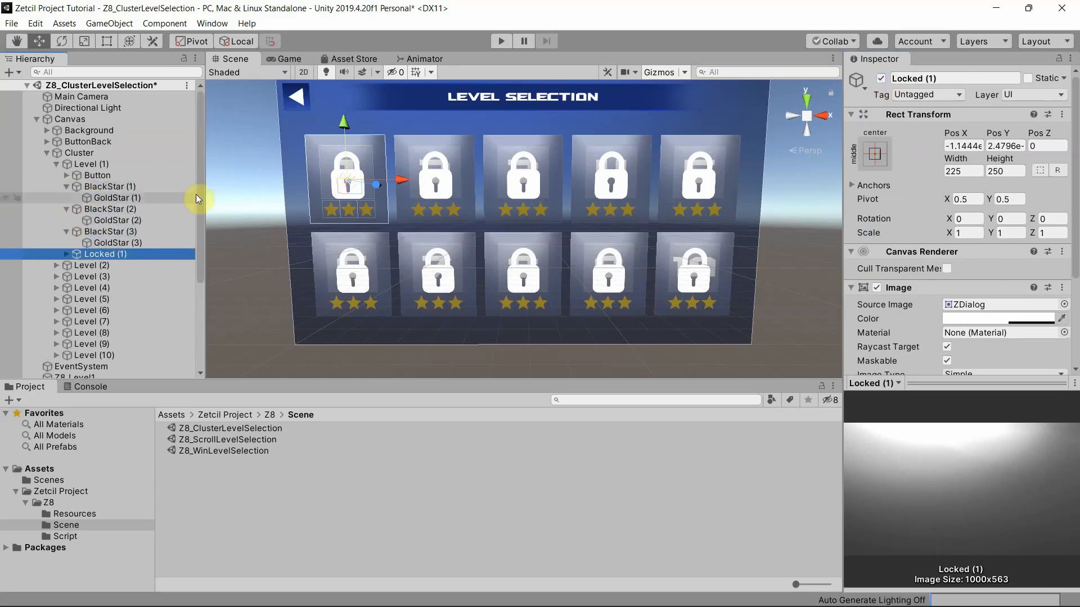
{"action": "left_click", "coordinate": [147, 198]}
{"action": "left_click", "coordinate": [147, 220], "text": "ctrl"}
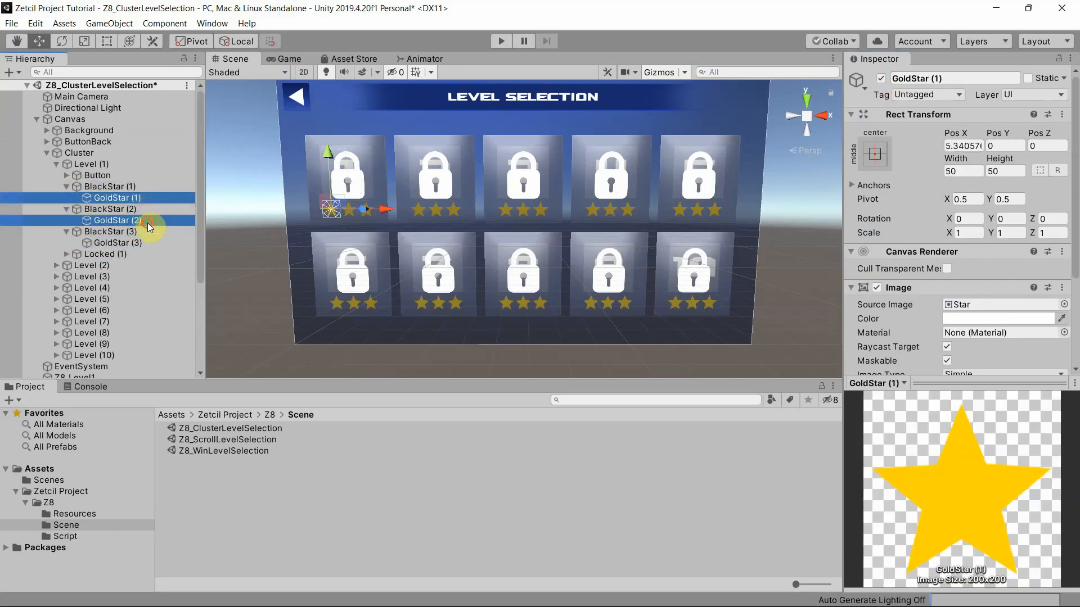
{"action": "left_click", "coordinate": [147, 243], "text": "ctrl"}
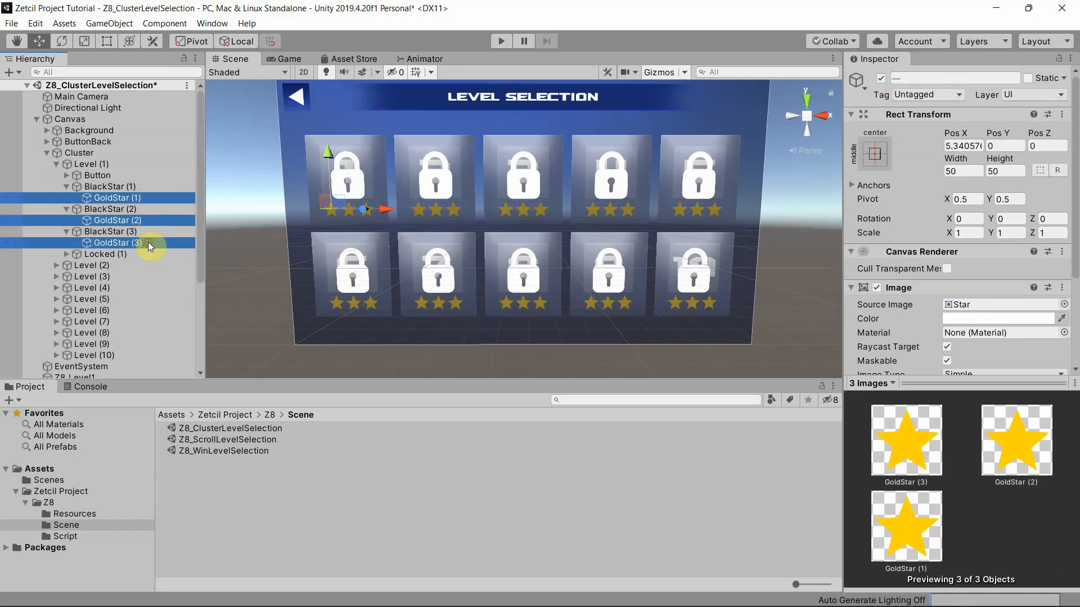
{"action": "left_click", "coordinate": [881, 79]}
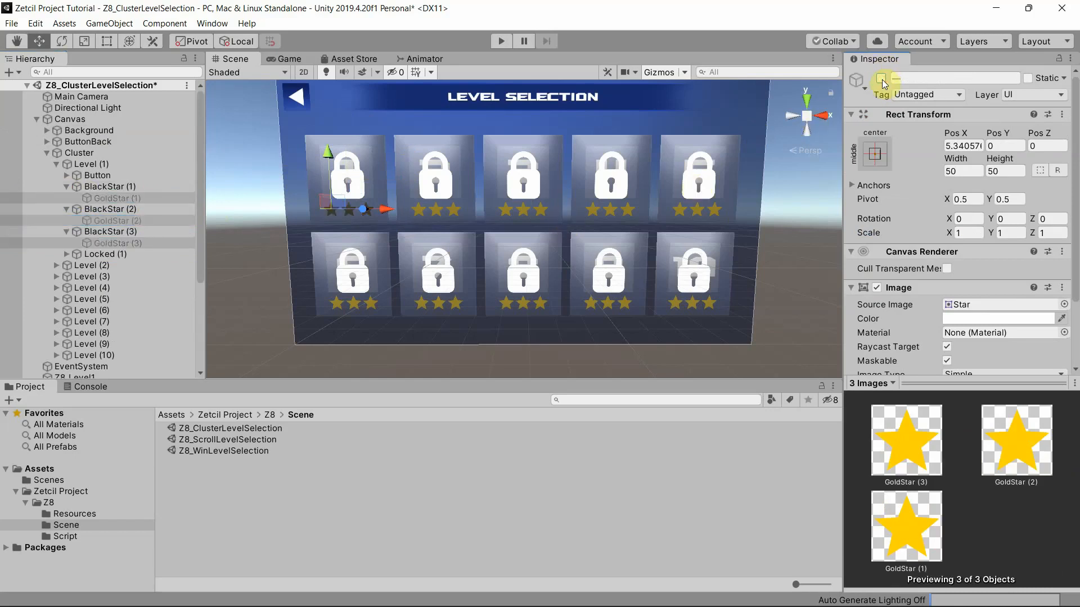
{"action": "left_click", "coordinate": [882, 80]}
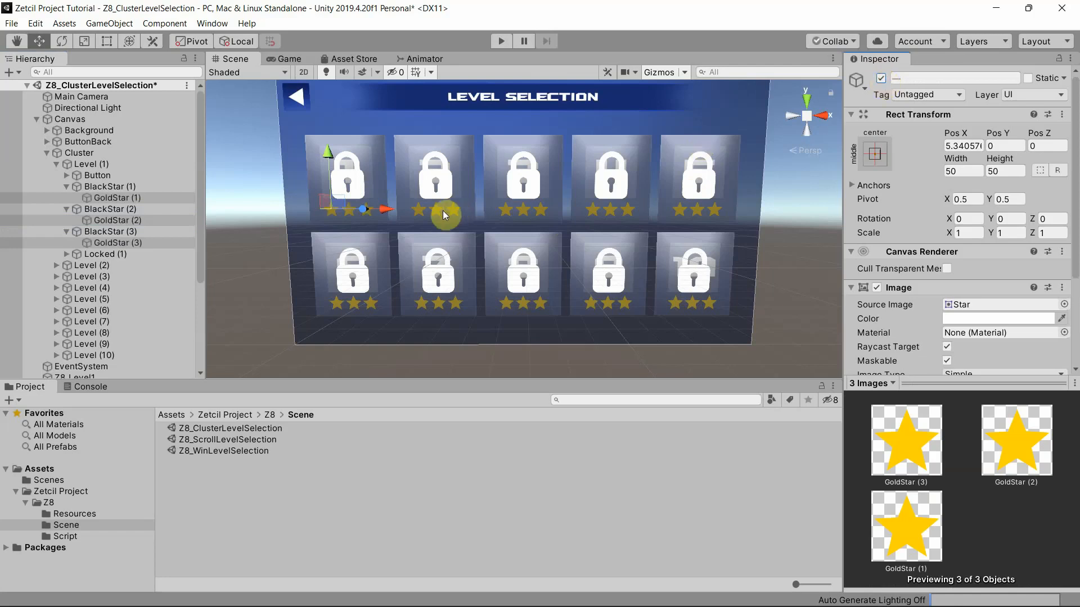
Step: Collapse Level (1) in the Cluster and compare it with the object assignments of its Z8_Level1 star controller
{"action": "left_click", "coordinate": [55, 163]}
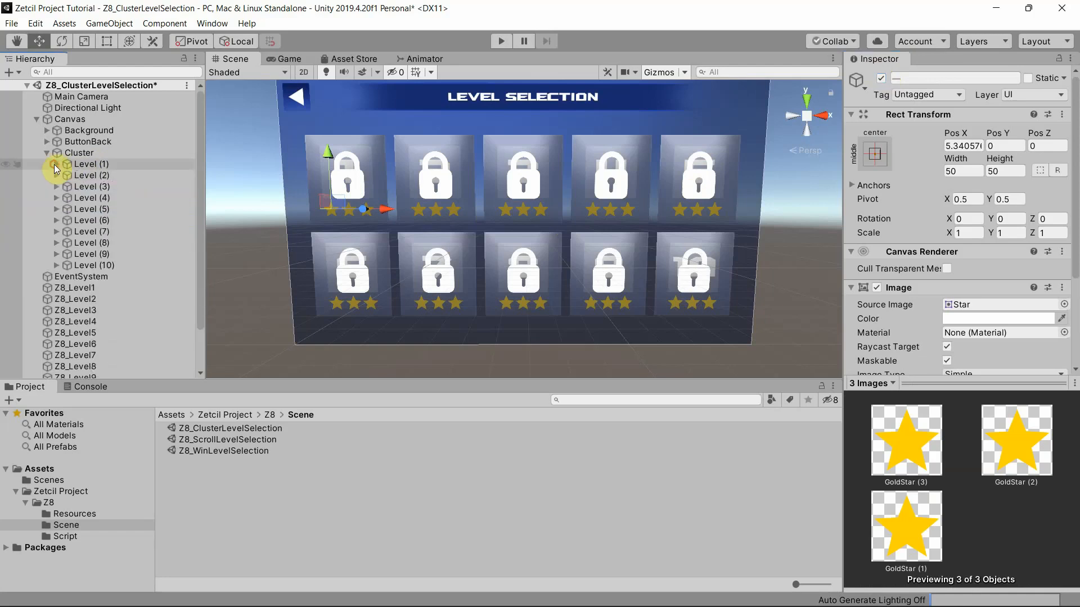
{"action": "left_click", "coordinate": [103, 162]}
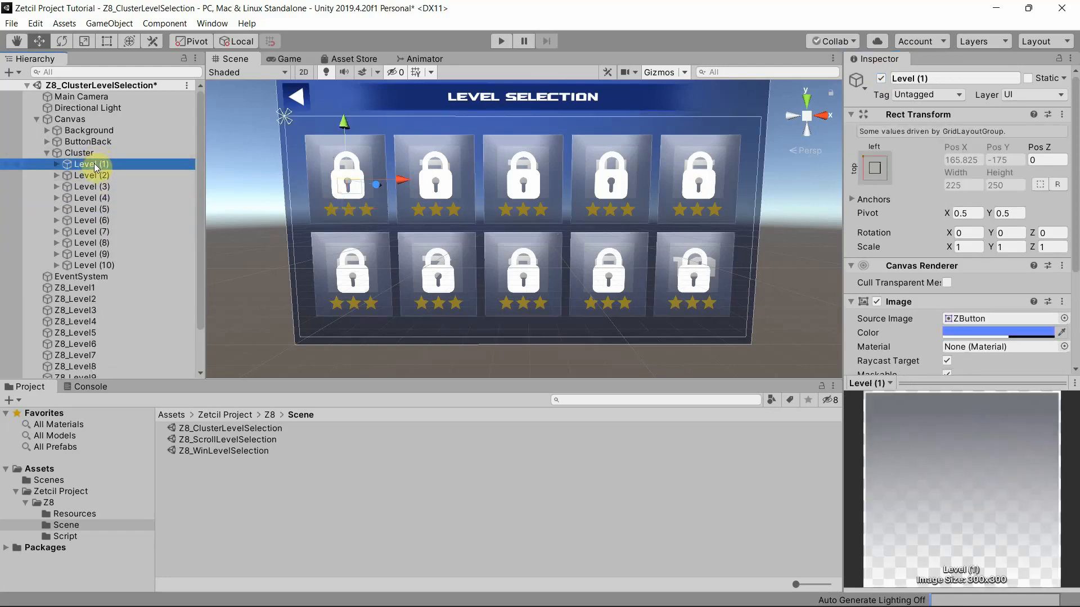
{"action": "left_click", "coordinate": [82, 288]}
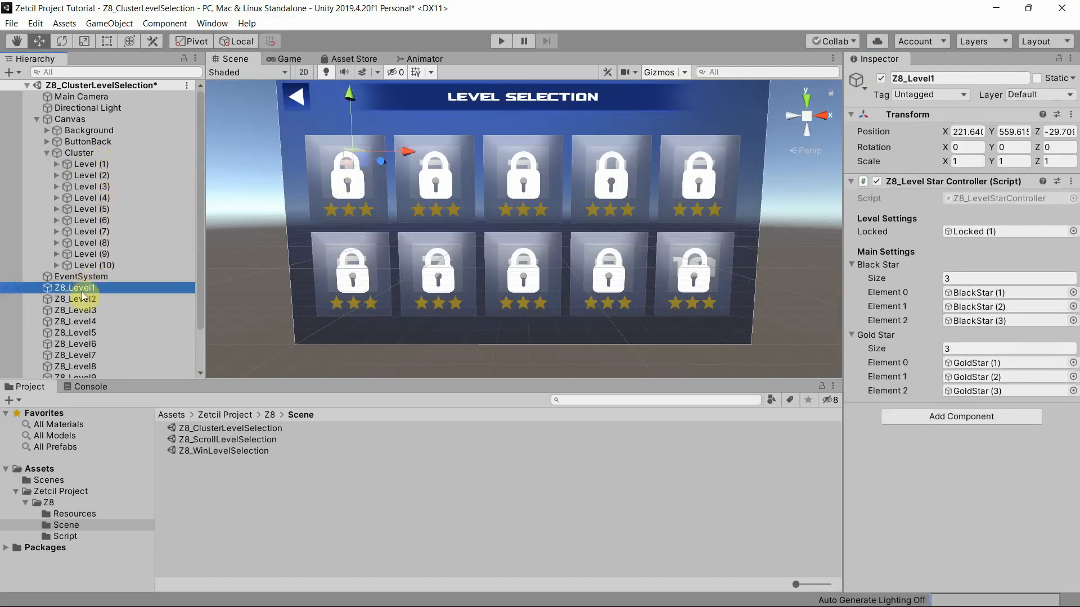
{"action": "scroll", "coordinate": [82, 291], "scroll_direction": "down", "scroll_amount": 3}
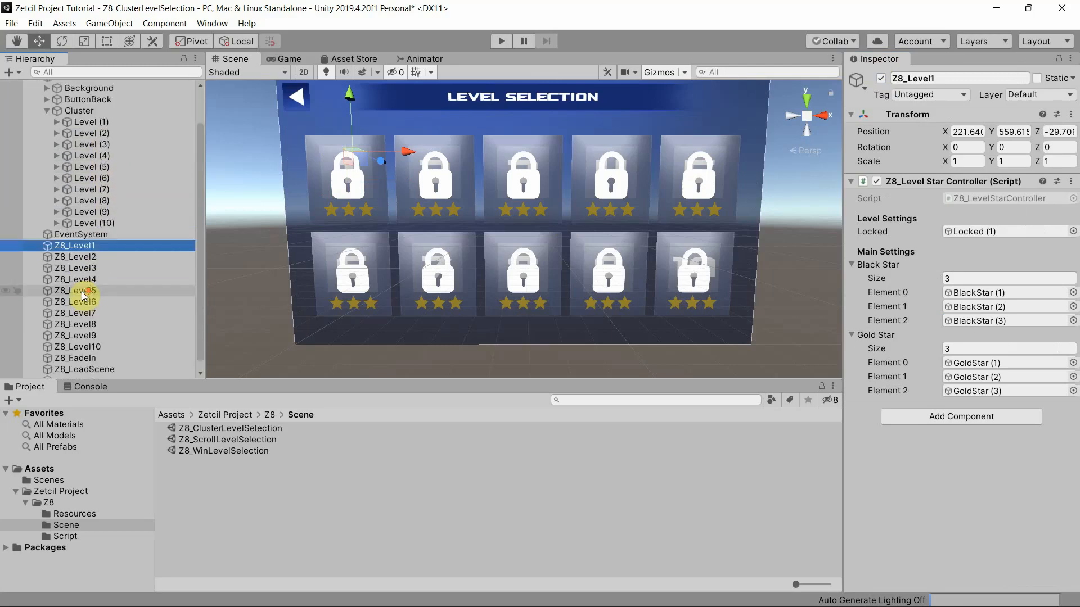
Step: Activate Z8_LevelSimulator with Z8_Level1 set to Open, test the scene in play mode, and stop it
{"action": "left_click", "coordinate": [91, 372]}
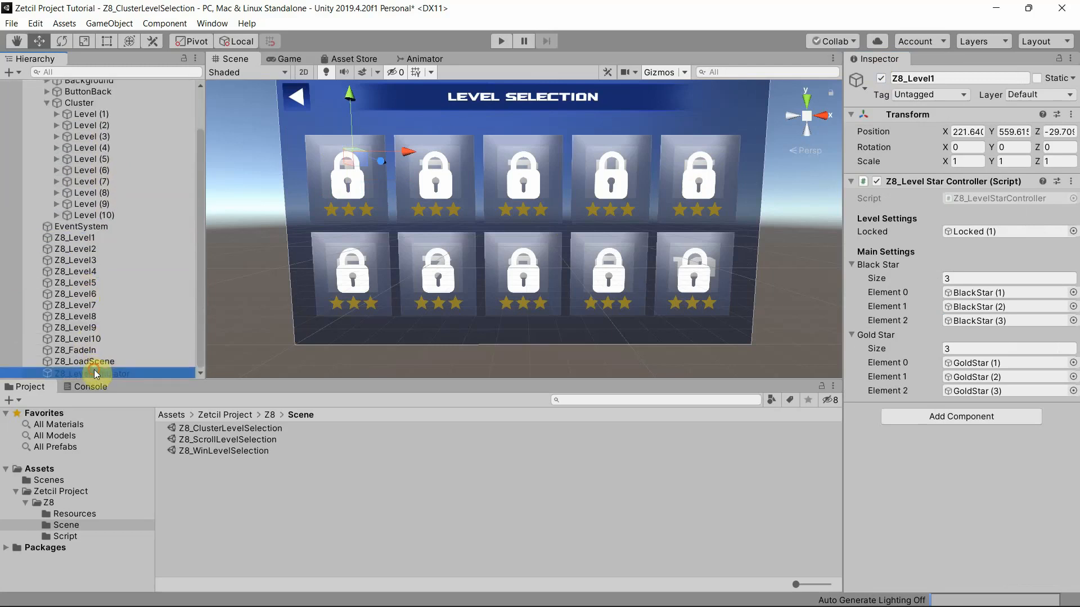
{"action": "left_click", "coordinate": [881, 78]}
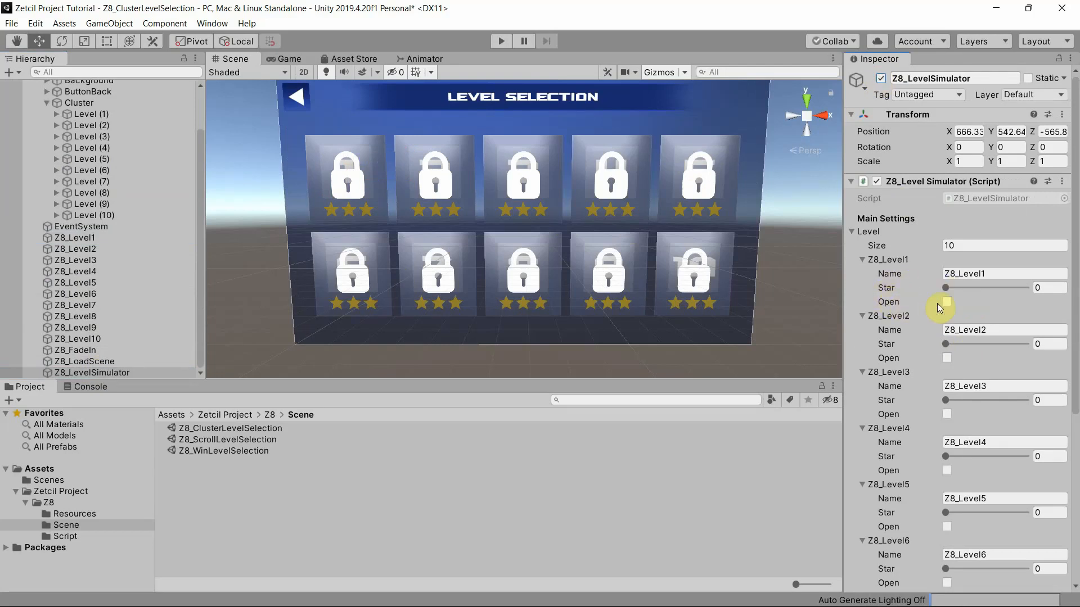
{"action": "left_click", "coordinate": [948, 302]}
{"action": "left_click", "coordinate": [502, 41]}
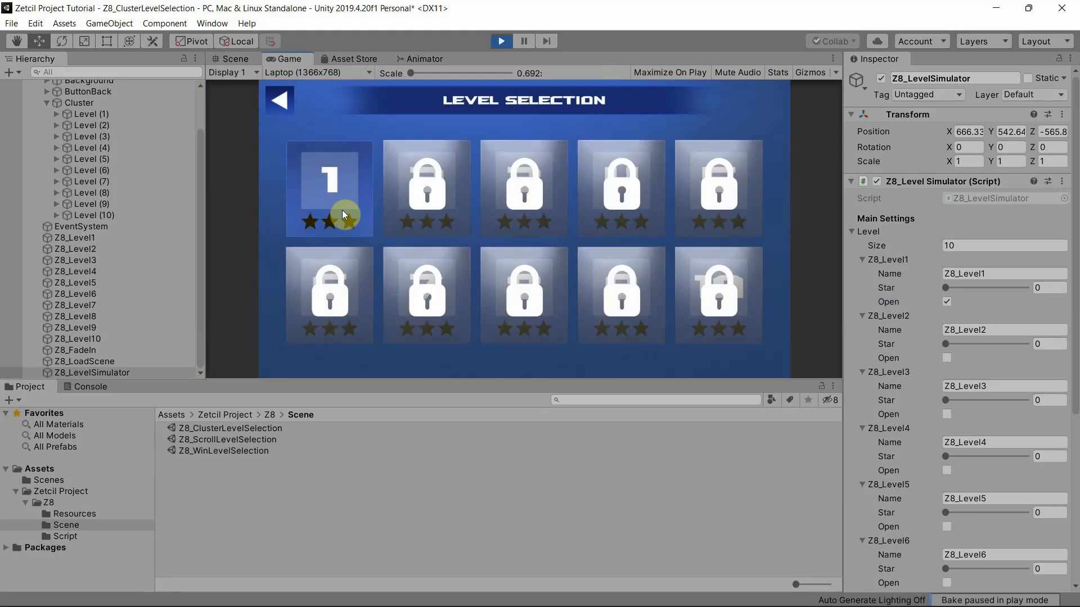
{"action": "left_click", "coordinate": [500, 43]}
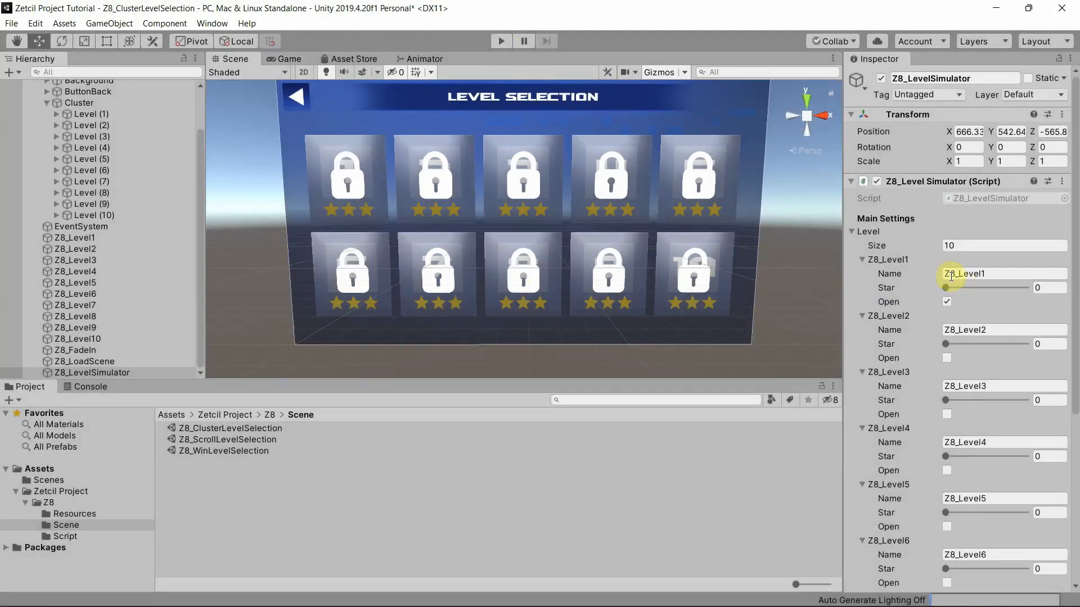
Step: Deactivate Z8_LevelSimulator and run the scene to check the level selection without the simulator, and stop play mode
{"action": "left_click", "coordinate": [180, 374]}
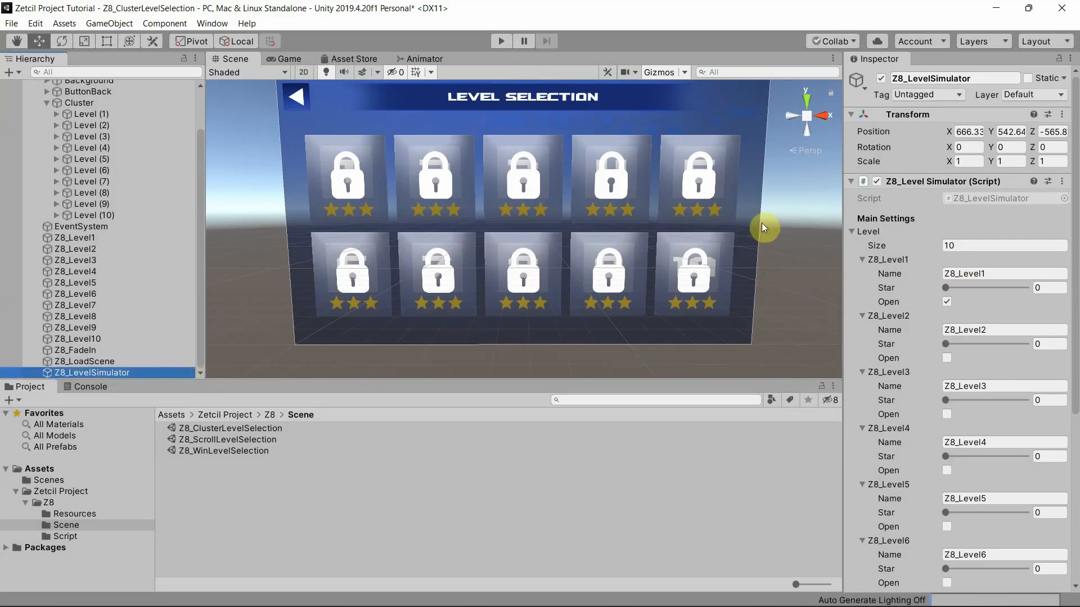
{"action": "left_click", "coordinate": [881, 79]}
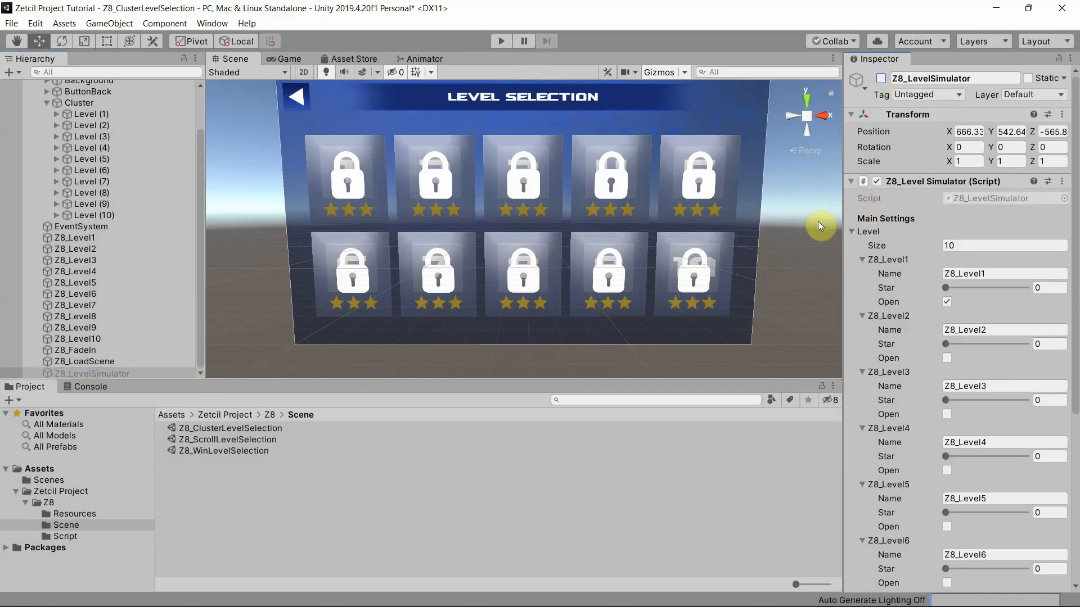
{"action": "left_click", "coordinate": [499, 42]}
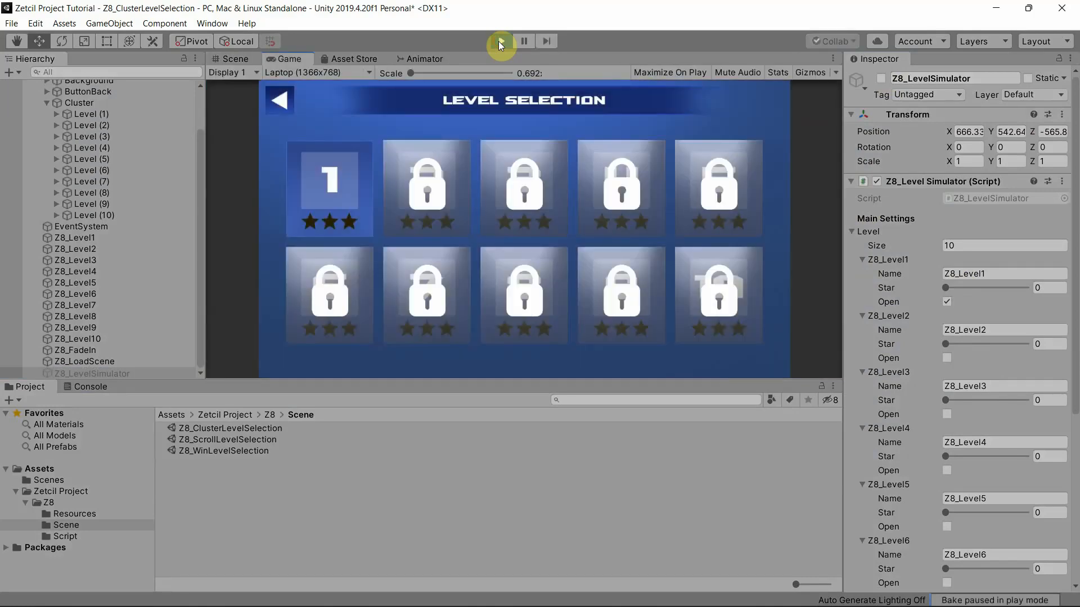
{"action": "left_click", "coordinate": [500, 41]}
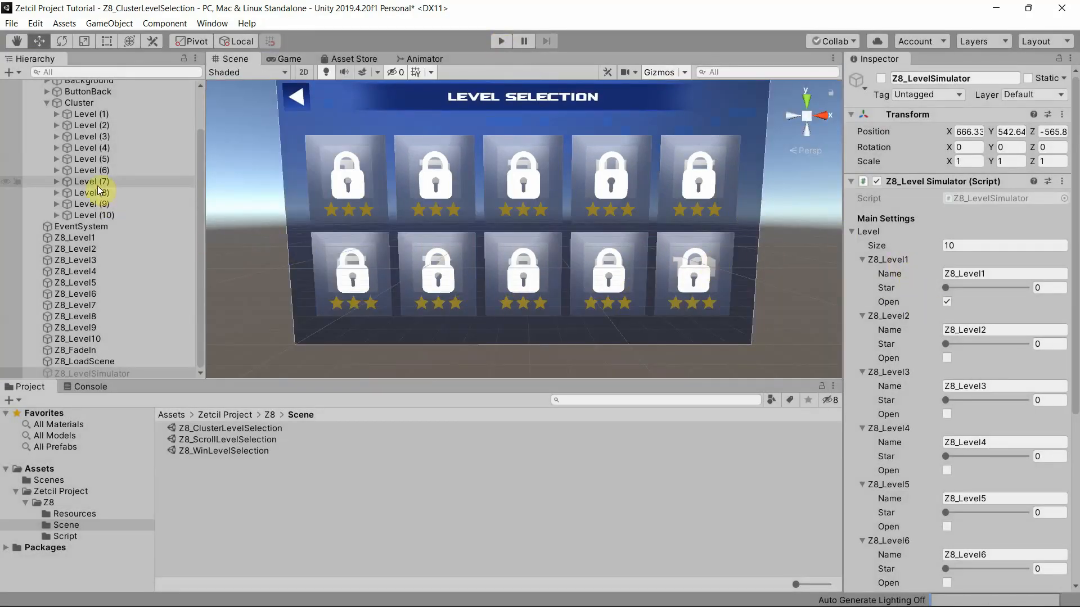
Step: Deactivate the Locked (1) object under Level (1), and test the scene in play mode before stopping it
{"action": "left_click", "coordinate": [56, 115]}
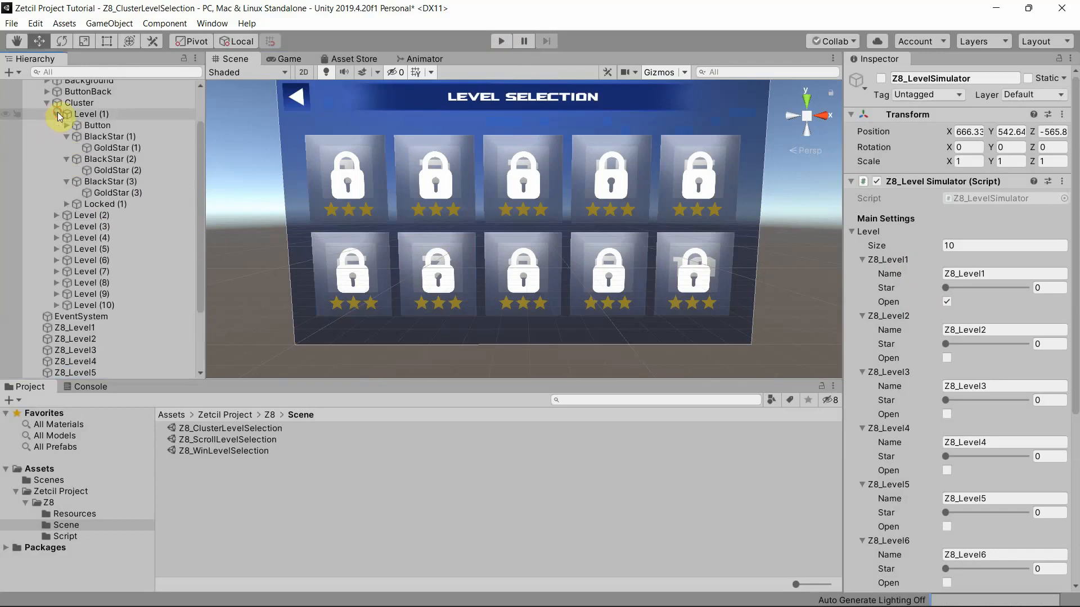
{"action": "left_click", "coordinate": [117, 206]}
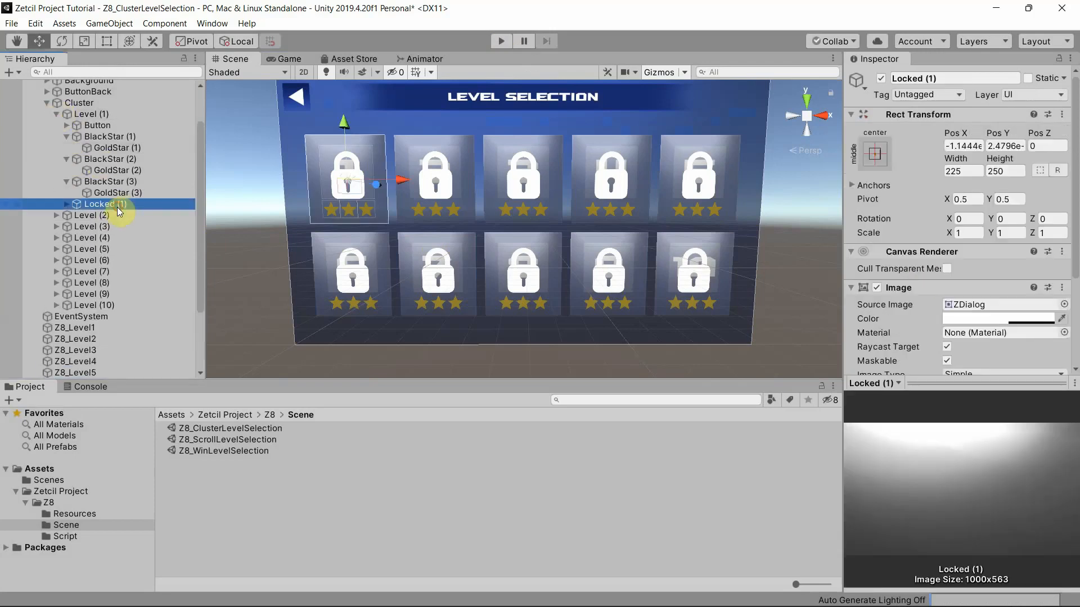
{"action": "left_click", "coordinate": [880, 78]}
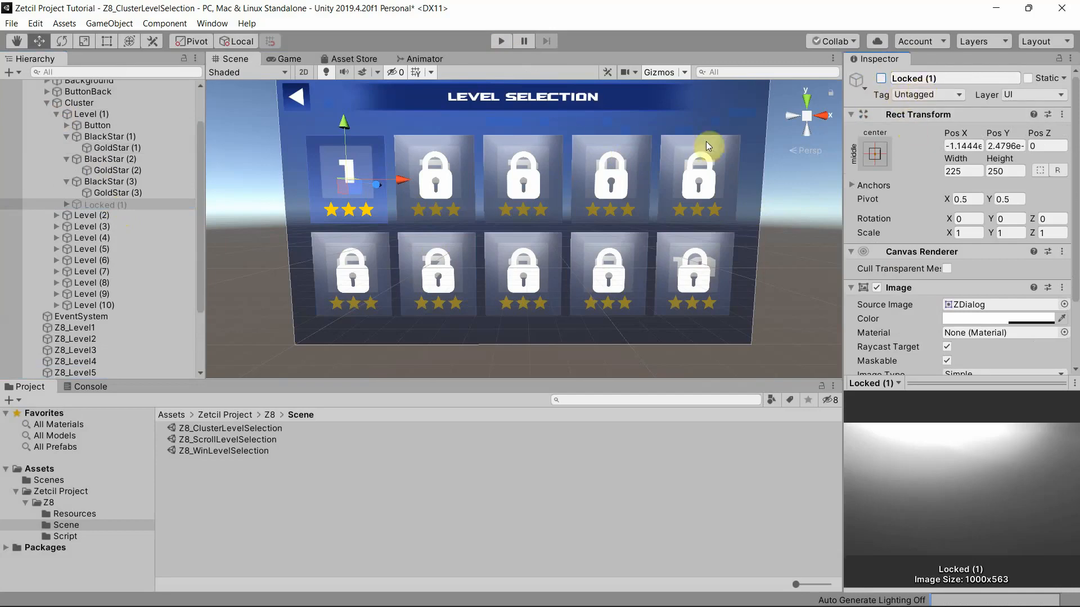
{"action": "left_click", "coordinate": [501, 41]}
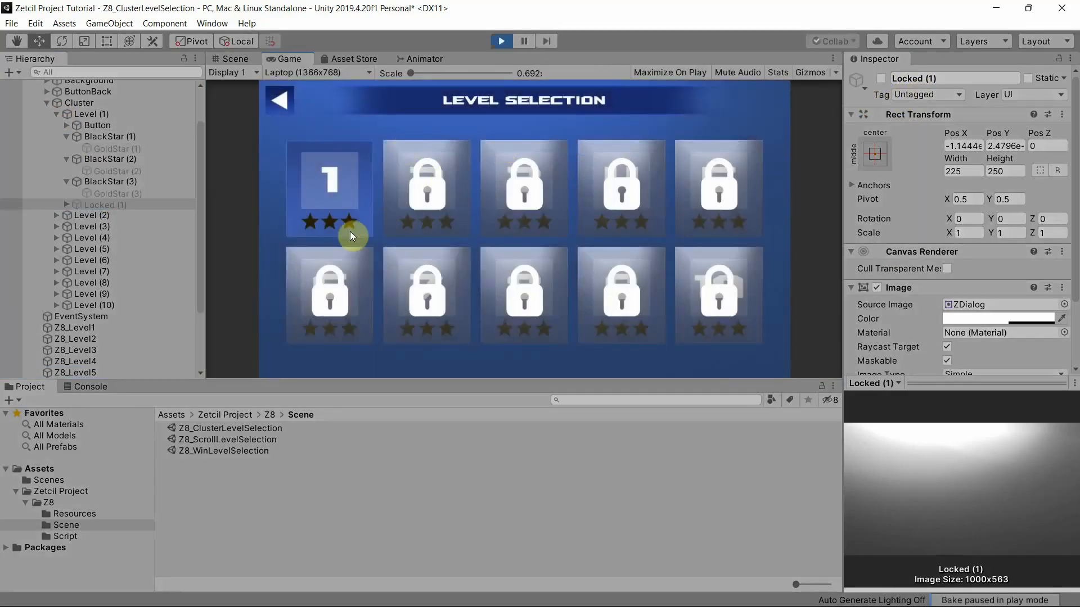
{"action": "left_click", "coordinate": [501, 42]}
Step: Reactivate Z8_LevelSimulator with Z8_Level1's Star value set to 3, and run the scene briefly to check level 1's stars
{"action": "scroll", "coordinate": [147, 261], "scroll_direction": "down", "scroll_amount": 3}
{"action": "scroll", "coordinate": [141, 293], "scroll_direction": "down", "scroll_amount": 3}
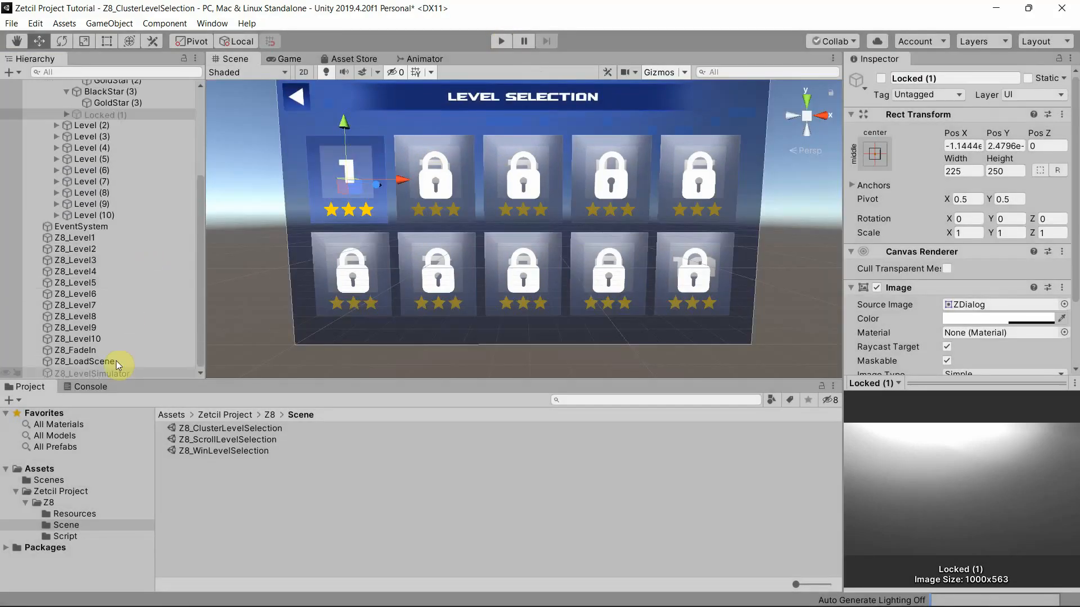
{"action": "left_click", "coordinate": [116, 373]}
{"action": "left_click", "coordinate": [881, 78]}
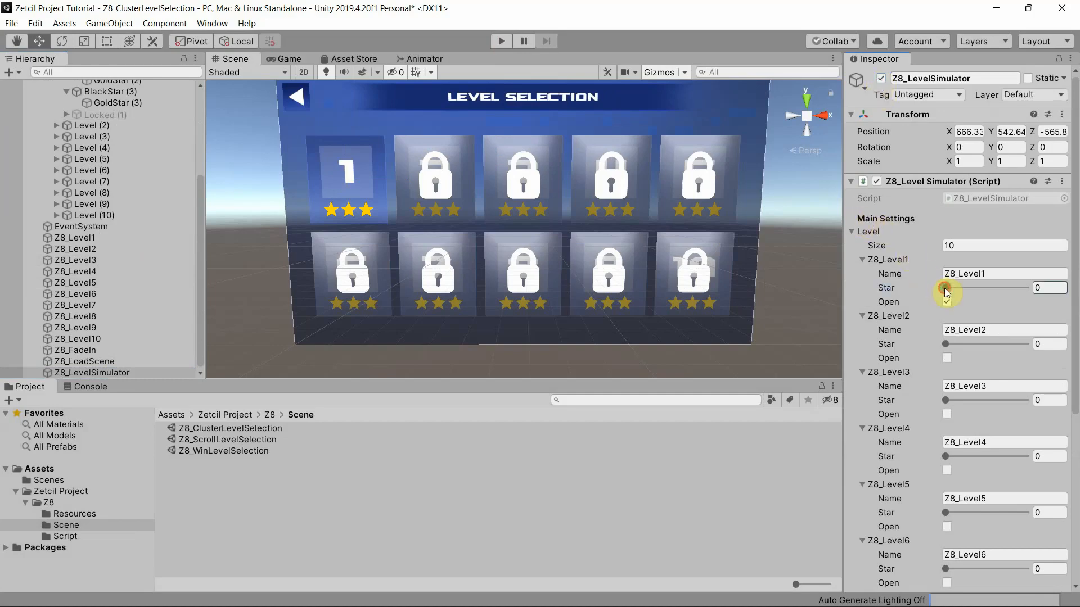
{"action": "left_click_drag", "start_coordinate": [945, 288], "coordinate": [1026, 288]}
{"action": "left_click", "coordinate": [508, 43]}
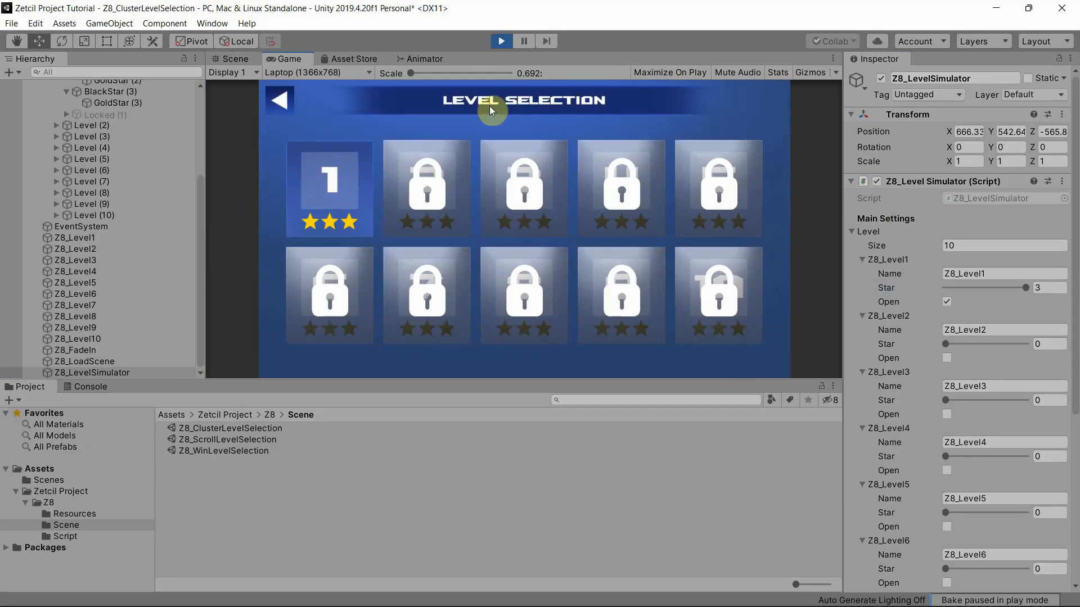
{"action": "left_click", "coordinate": [502, 43]}
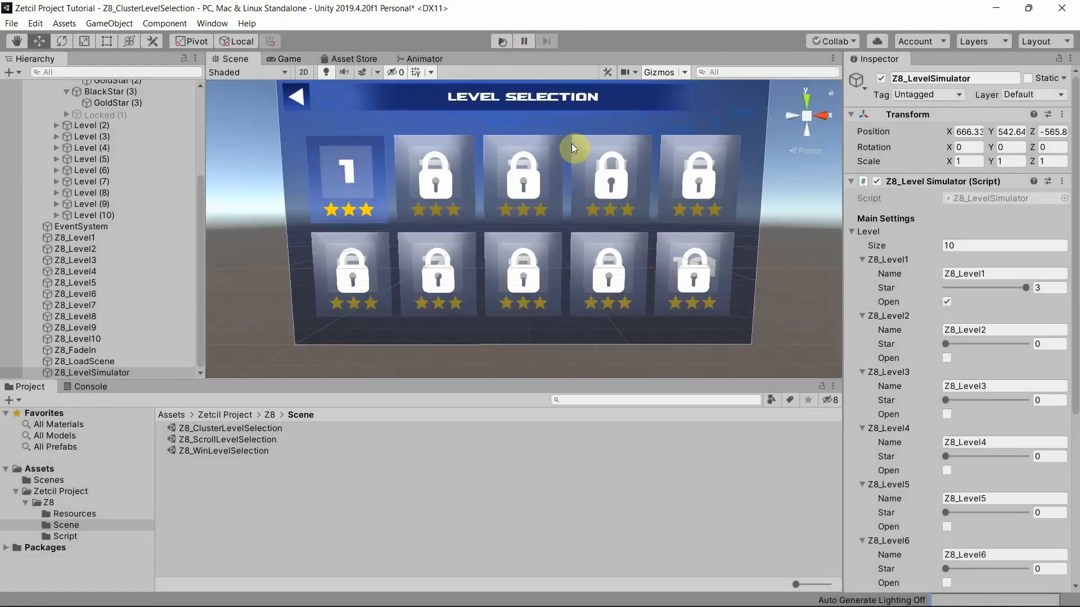
Step: Set Z8_Level2 to Open in the level simulator, check the level selection in play mode, and stop it
{"action": "left_click", "coordinate": [947, 359]}
{"action": "left_click", "coordinate": [501, 41]}
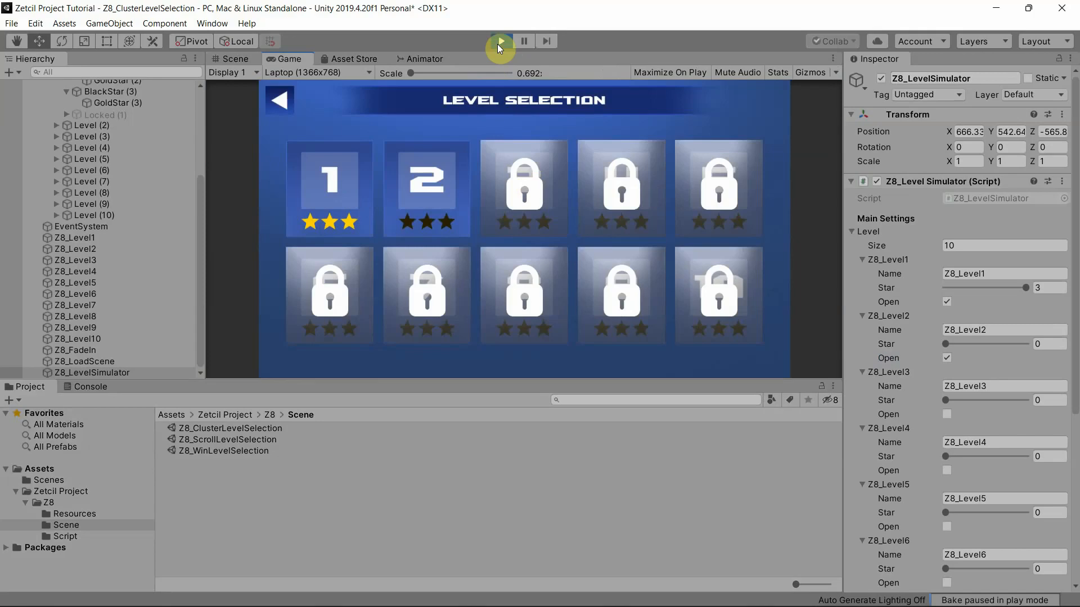
{"action": "scroll", "coordinate": [956, 362], "scroll_direction": "down", "scroll_amount": 5}
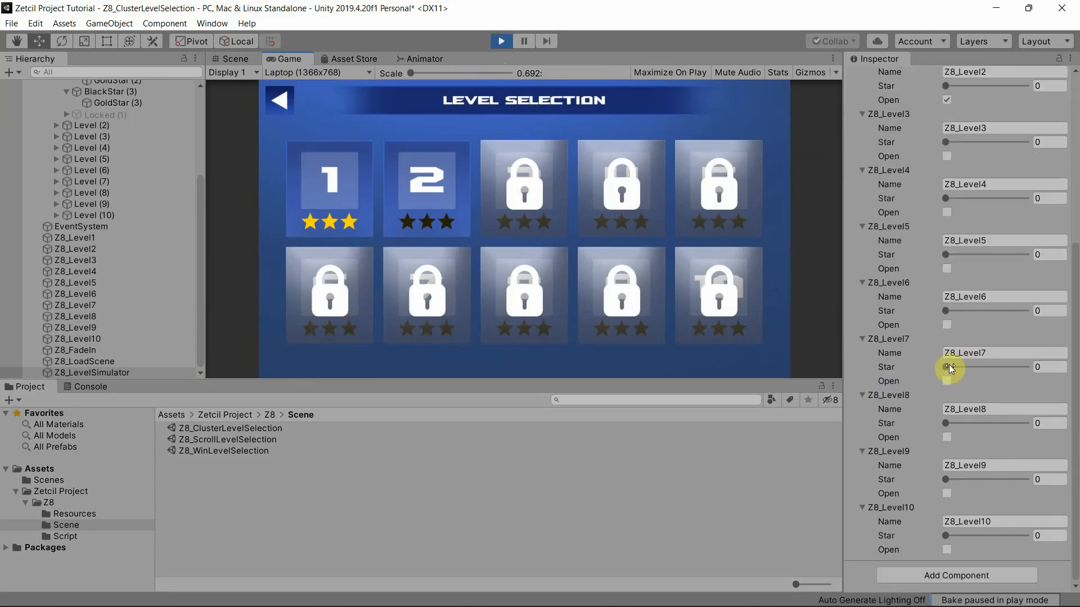
{"action": "left_click", "coordinate": [501, 41]}
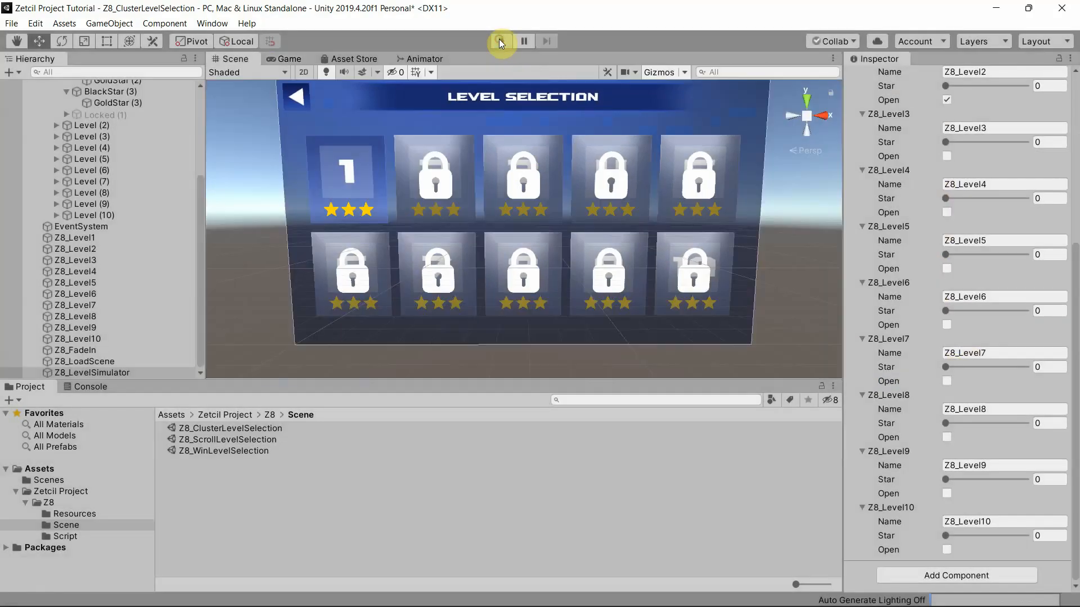
Step: Set Z8_Level3 through Z8_Level10 to Open in the level simulator, and run the scene briefly to check all ten levels
{"action": "left_click", "coordinate": [947, 156]}
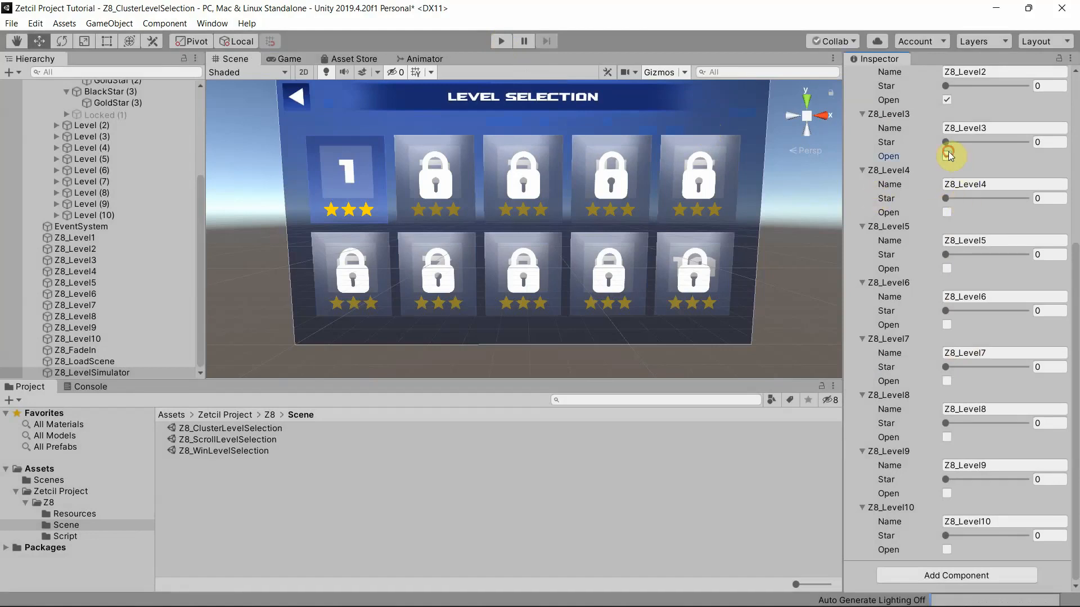
{"action": "left_click", "coordinate": [947, 212]}
{"action": "left_click", "coordinate": [948, 268]}
{"action": "left_click", "coordinate": [947, 326]}
{"action": "left_click", "coordinate": [947, 381]}
{"action": "left_click", "coordinate": [947, 437]}
{"action": "left_click", "coordinate": [947, 494]}
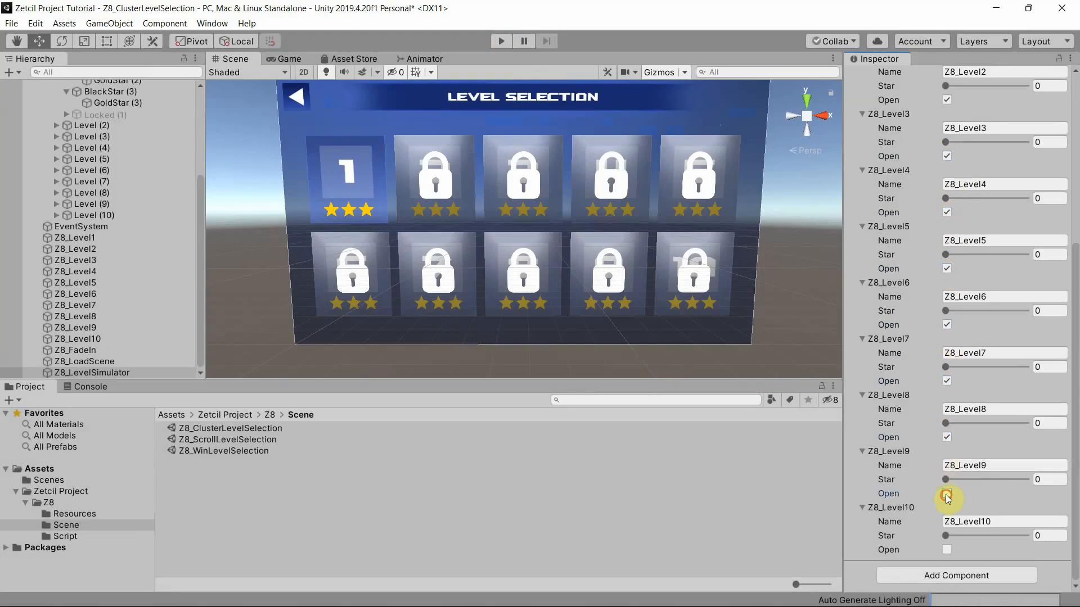
{"action": "left_click", "coordinate": [946, 549]}
{"action": "left_click", "coordinate": [501, 41]}
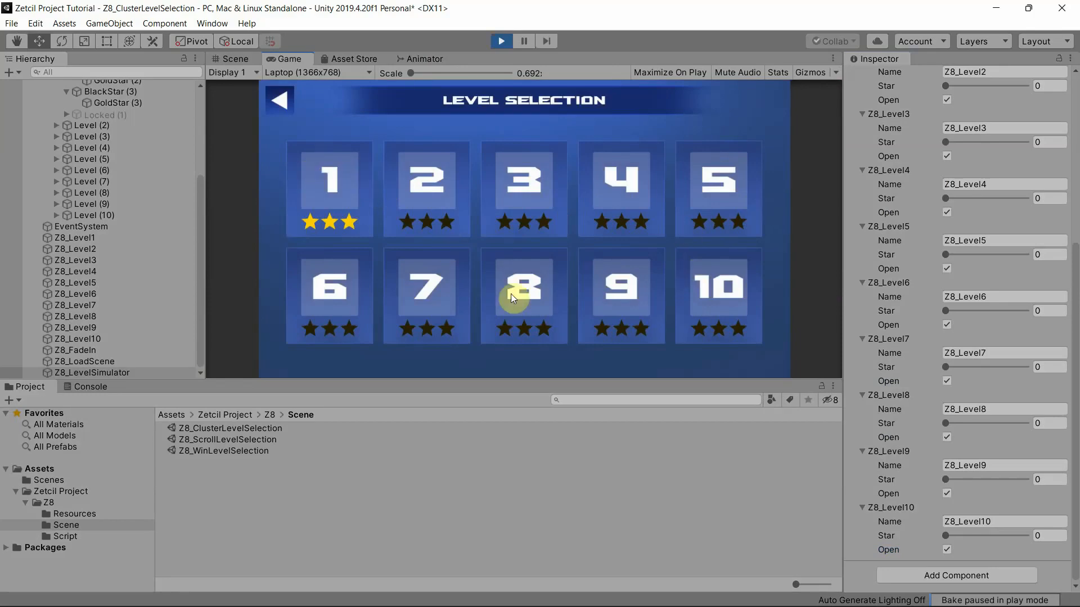
{"action": "left_click", "coordinate": [501, 41]}
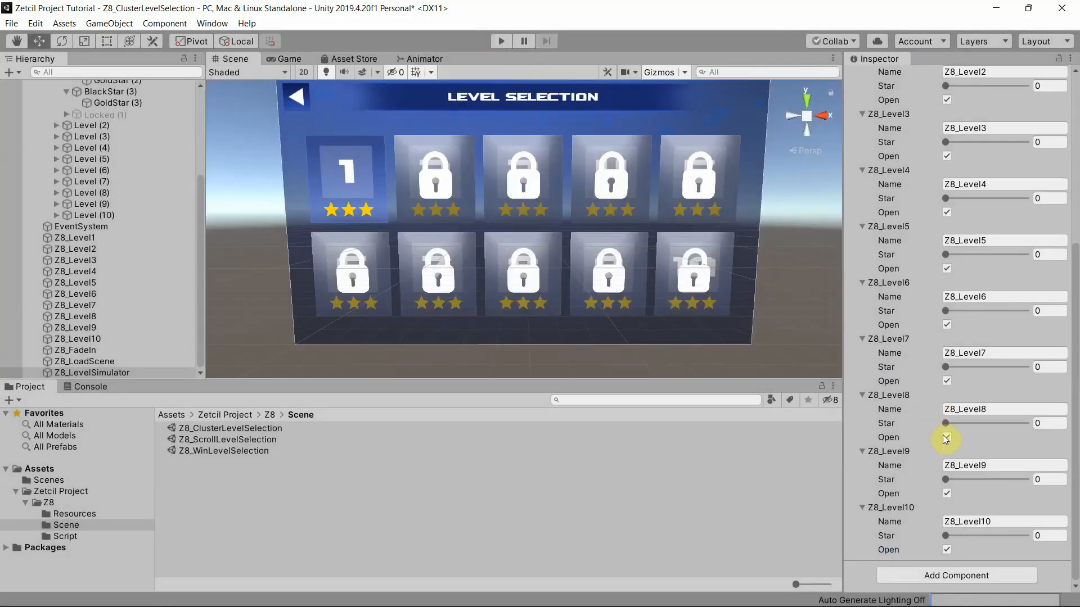
Step: Turn off Open for Z8_Level10 down to Z8_Level4 in the level simulator
{"action": "left_click", "coordinate": [946, 549]}
{"action": "left_click", "coordinate": [947, 493]}
{"action": "left_click", "coordinate": [947, 438]}
{"action": "left_click", "coordinate": [947, 380]}
{"action": "left_click", "coordinate": [947, 325]}
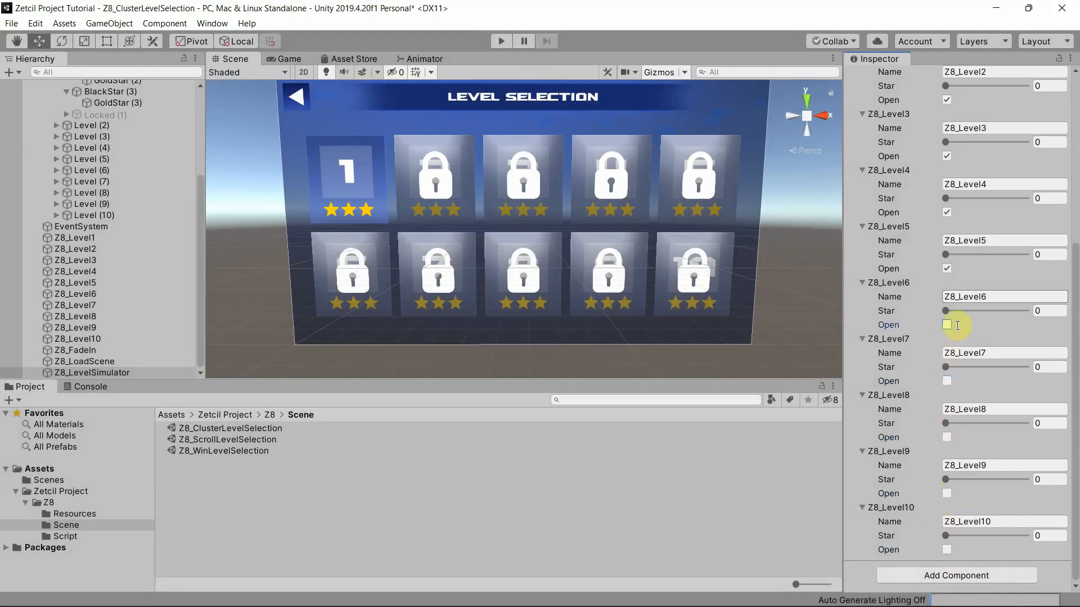
{"action": "left_click", "coordinate": [947, 268]}
{"action": "left_click", "coordinate": [946, 212]}
{"action": "scroll", "coordinate": [956, 231], "scroll_direction": "up", "scroll_amount": 5}
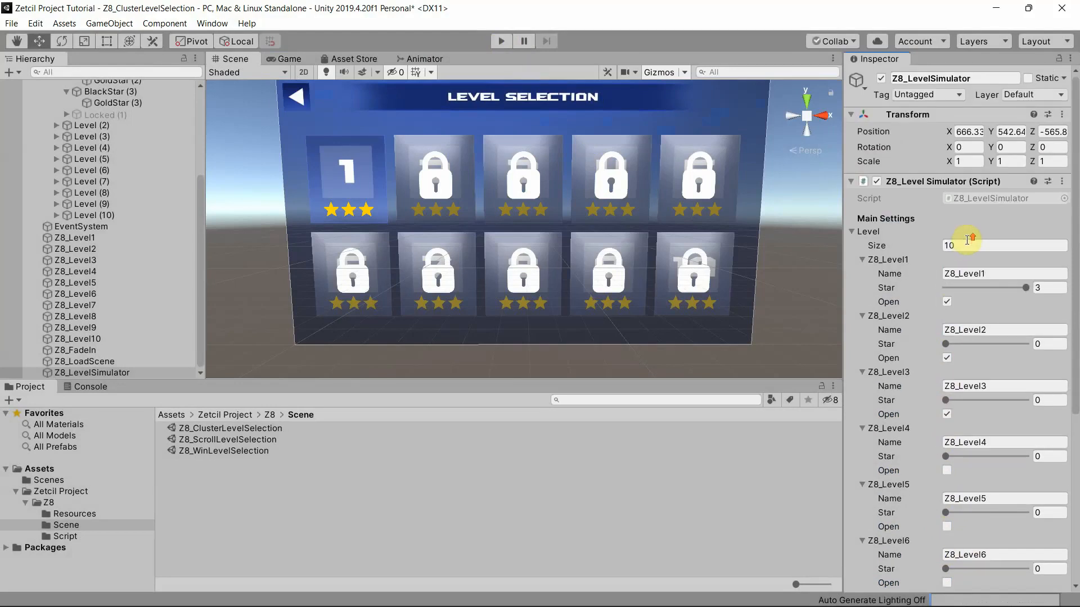
Step: Turn off Open for Z8_Level3 and Z8_Level2, set Z8_Level1's Star value to 0, and run the scene briefly to check the levels
{"action": "left_click", "coordinate": [946, 414]}
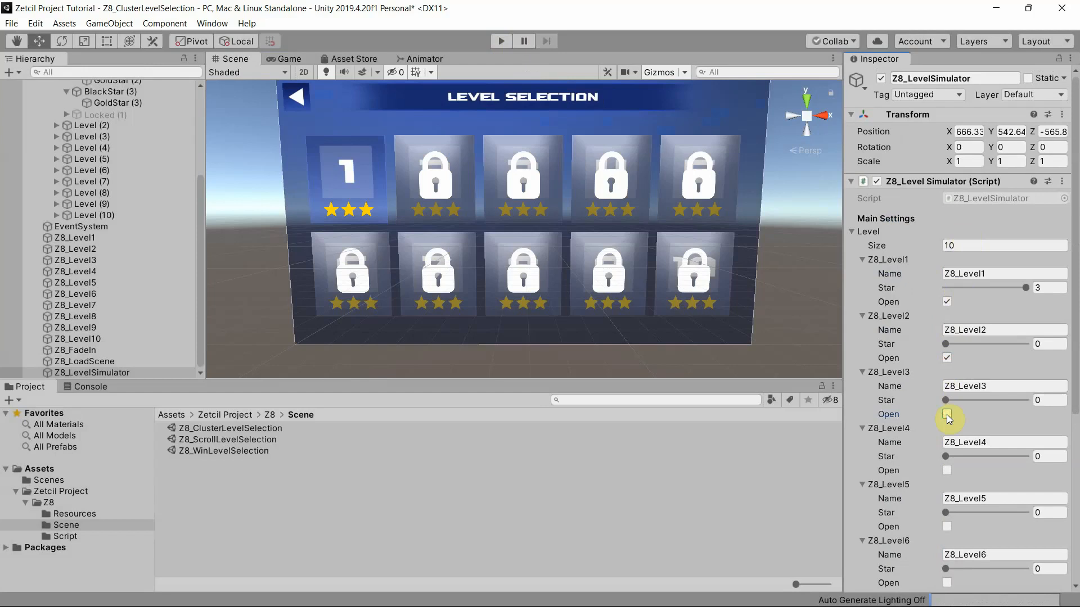
{"action": "left_click", "coordinate": [946, 357]}
{"action": "left_click", "coordinate": [1025, 288]}
{"action": "left_click_drag", "start_coordinate": [1027, 293], "coordinate": [946, 287]}
{"action": "left_click", "coordinate": [501, 41]}
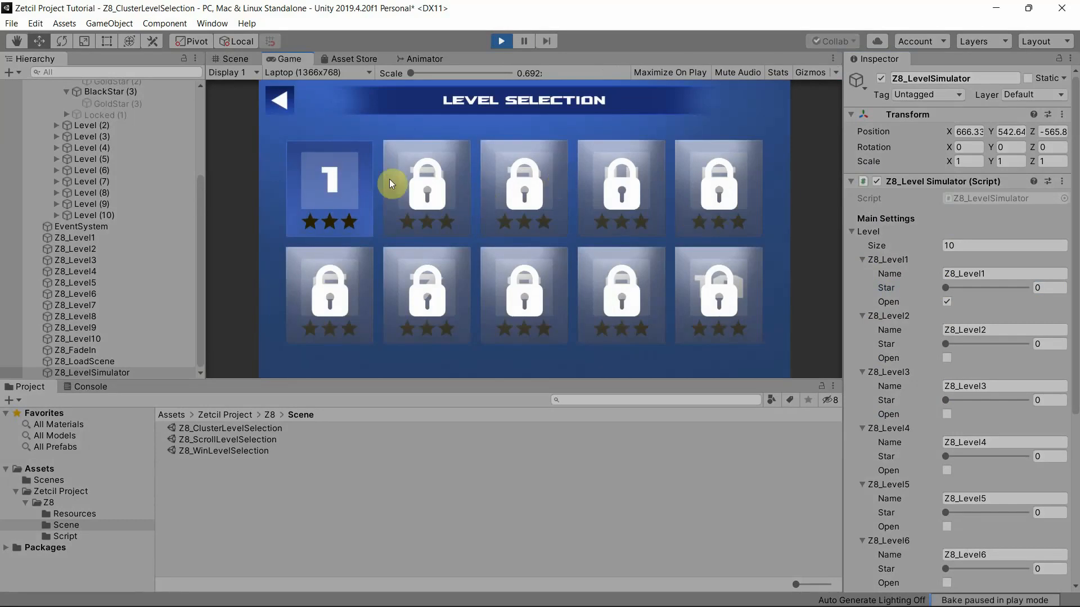
{"action": "left_click", "coordinate": [501, 42]}
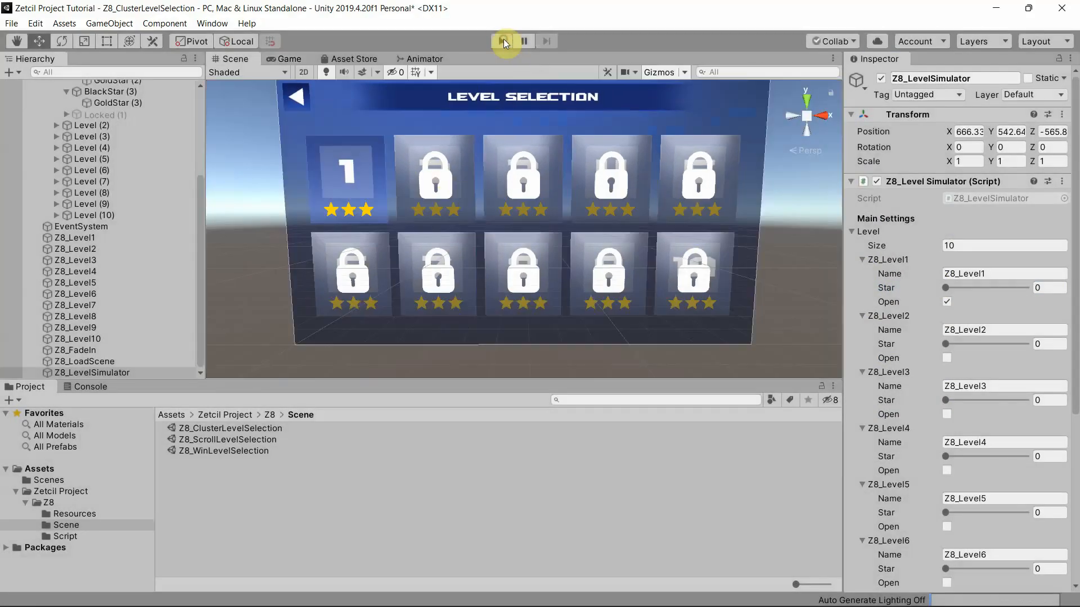
Step: Deactivate Z8_LevelSimulator, save the scene, and run it briefly to check the level selection without the simulator
{"action": "left_click", "coordinate": [881, 79]}
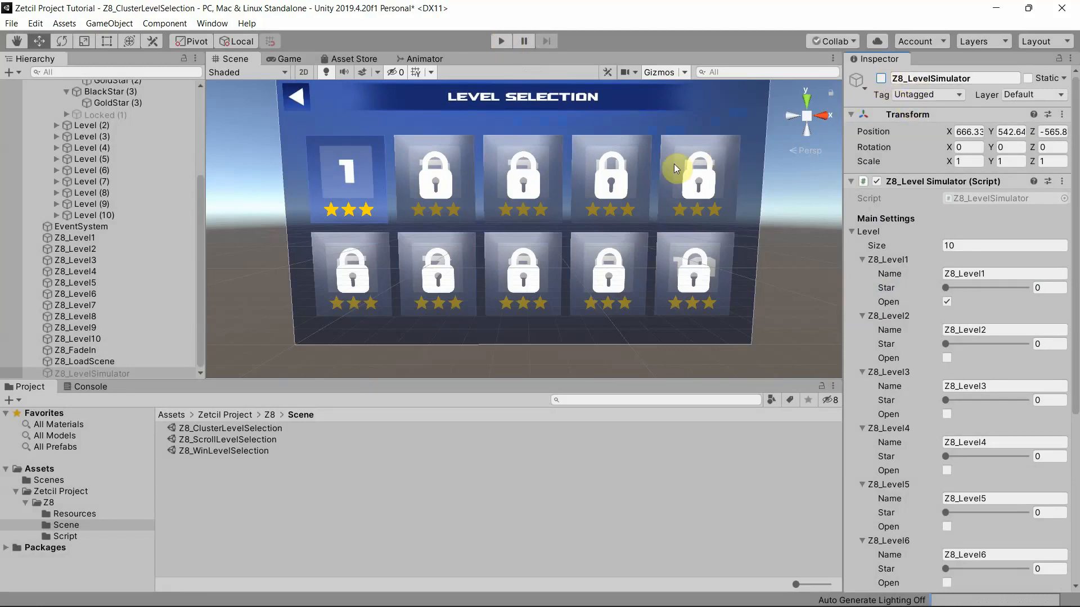
{"action": "key", "text": "ctrl+s"}
{"action": "left_click", "coordinate": [507, 37]}
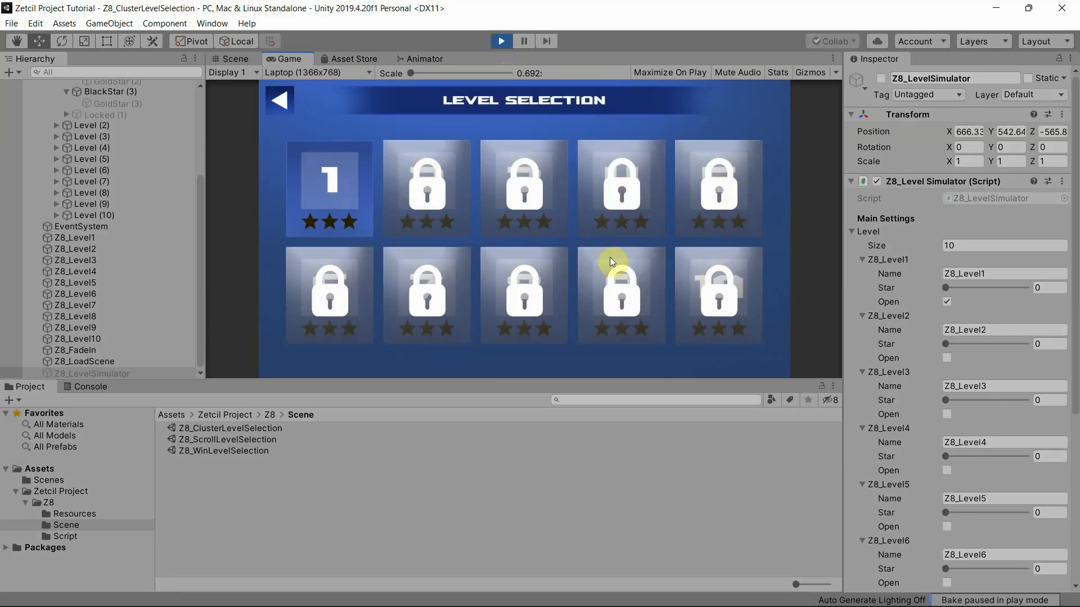
{"action": "left_click", "coordinate": [498, 44]}
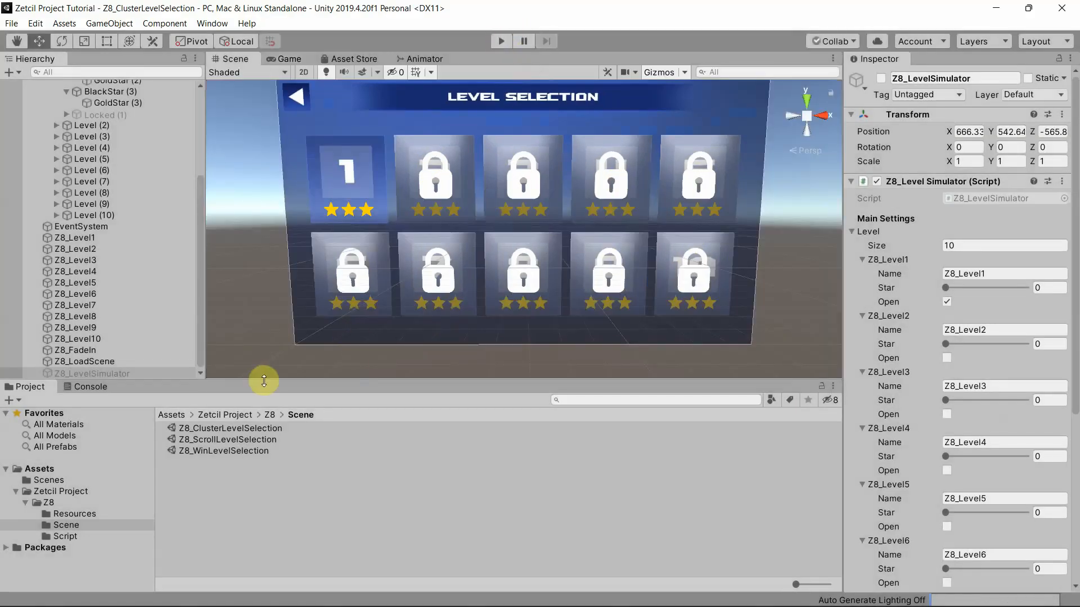
Step: Open the Z8_ScrollLevelSelection scene and, in play mode, test scrolling through the level cards and choosing level 1
{"action": "left_click", "coordinate": [229, 441]}
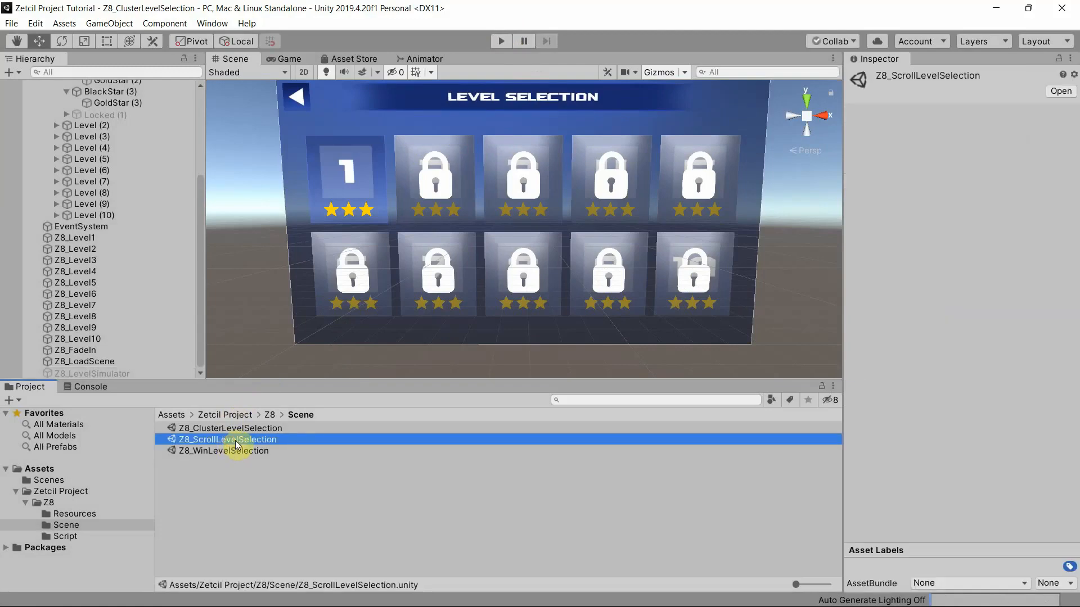
{"action": "double_click", "coordinate": [235, 440]}
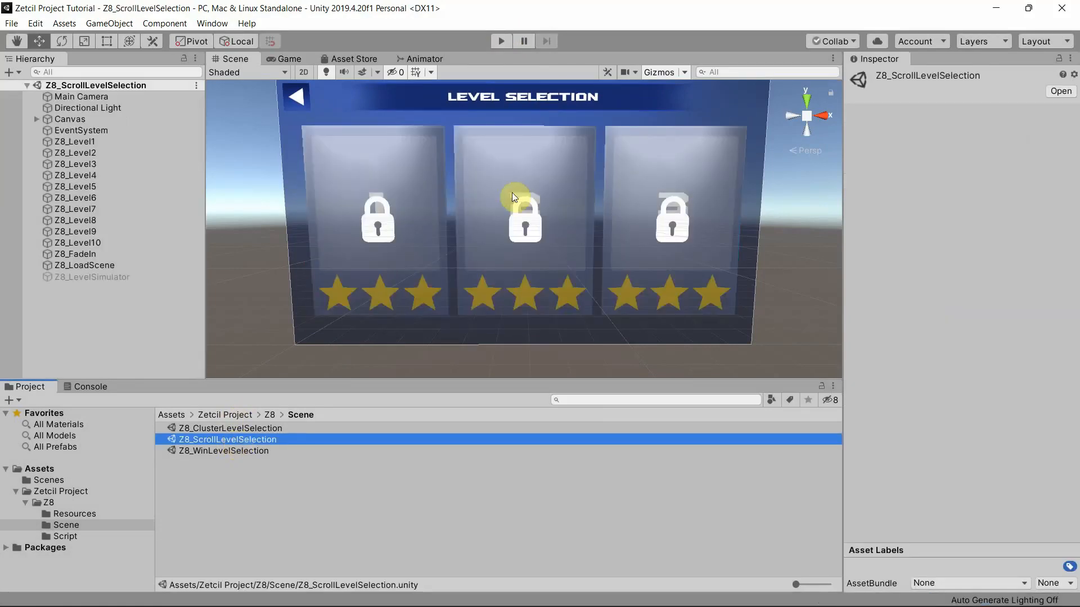
{"action": "left_click", "coordinate": [502, 42]}
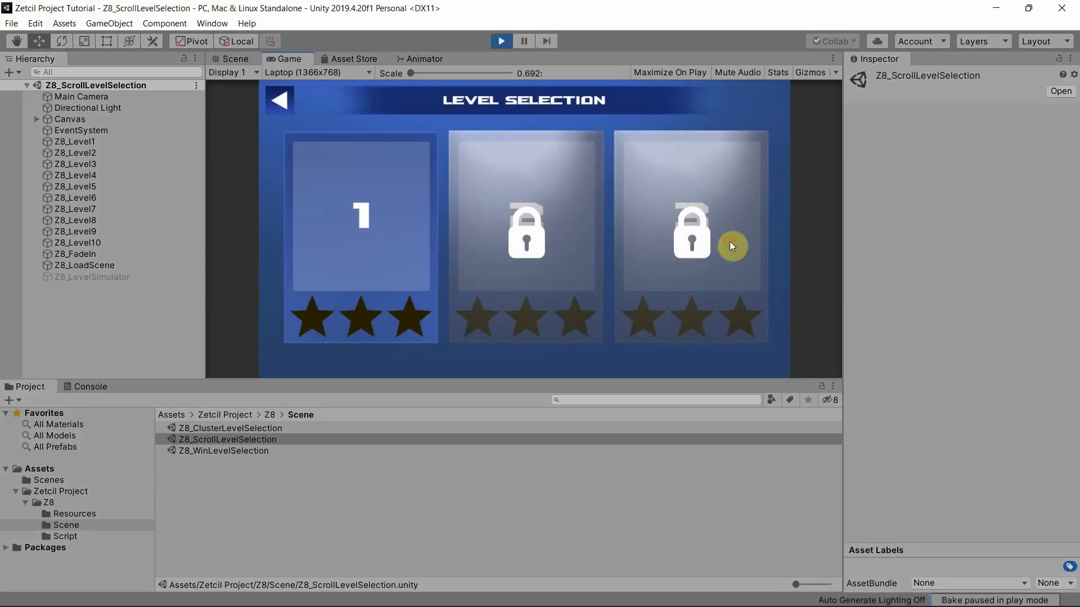
{"action": "left_click_drag", "start_coordinate": [730, 242], "coordinate": [532, 242]}
{"action": "mouse_move", "coordinate": [633, 260]}
{"action": "left_mouse_down"}
{"action": "mouse_move", "coordinate": [406, 256]}
{"action": "mouse_move", "coordinate": [619, 255]}
{"action": "left_mouse_up"}
{"action": "left_click_drag", "start_coordinate": [364, 249], "coordinate": [499, 254]}
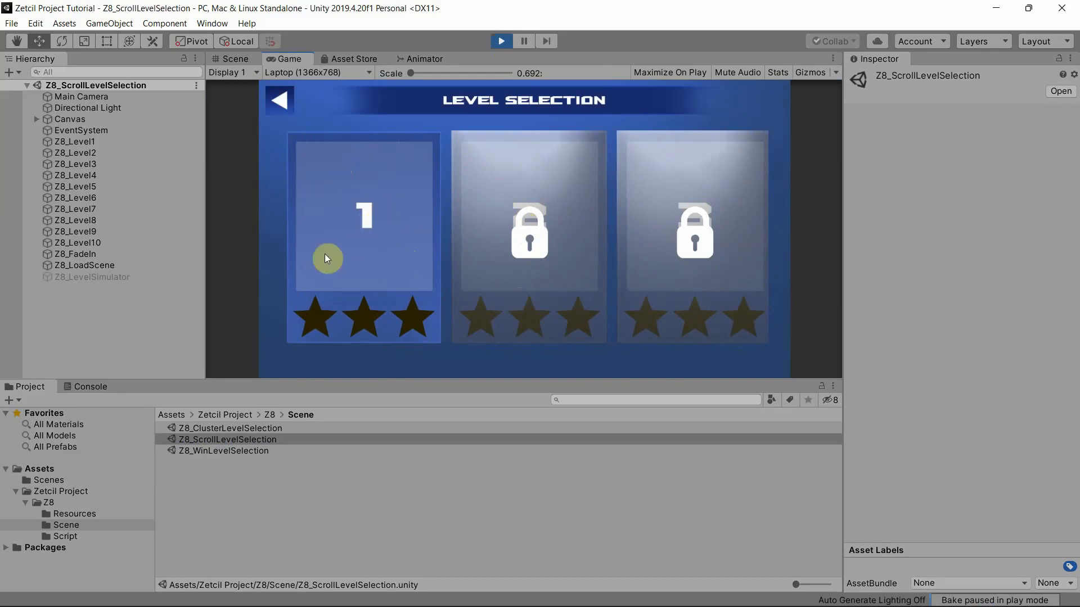
{"action": "left_click", "coordinate": [391, 241]}
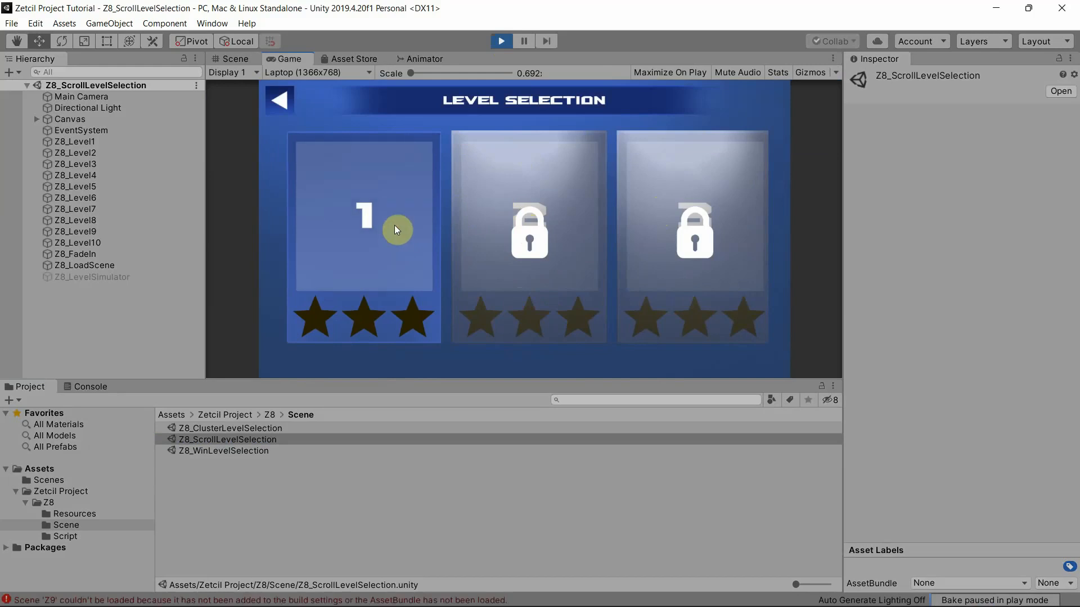
{"action": "left_click", "coordinate": [395, 228]}
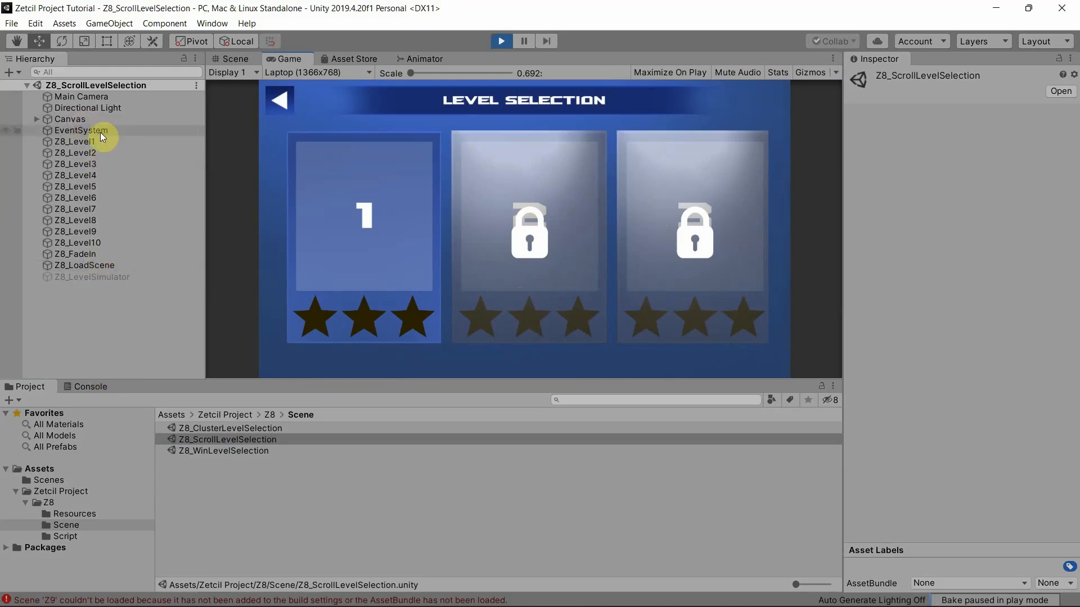
Step: Expand the Canvas hierarchy through Scroll View, Viewport, Content and Scroll, and select the Button object inside Level (1)
{"action": "left_click", "coordinate": [36, 119]}
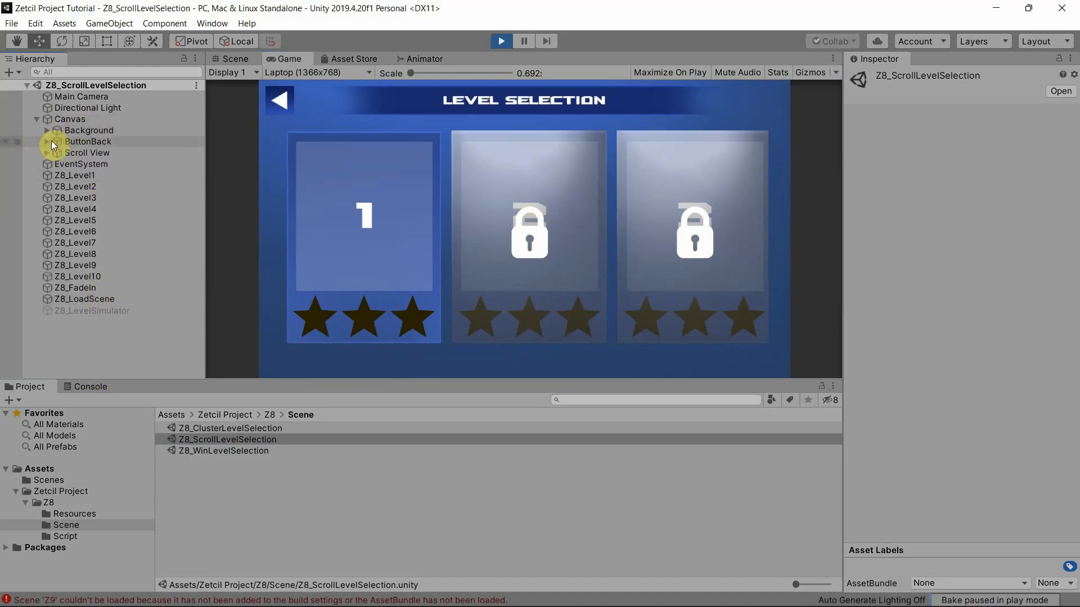
{"action": "left_click", "coordinate": [47, 130]}
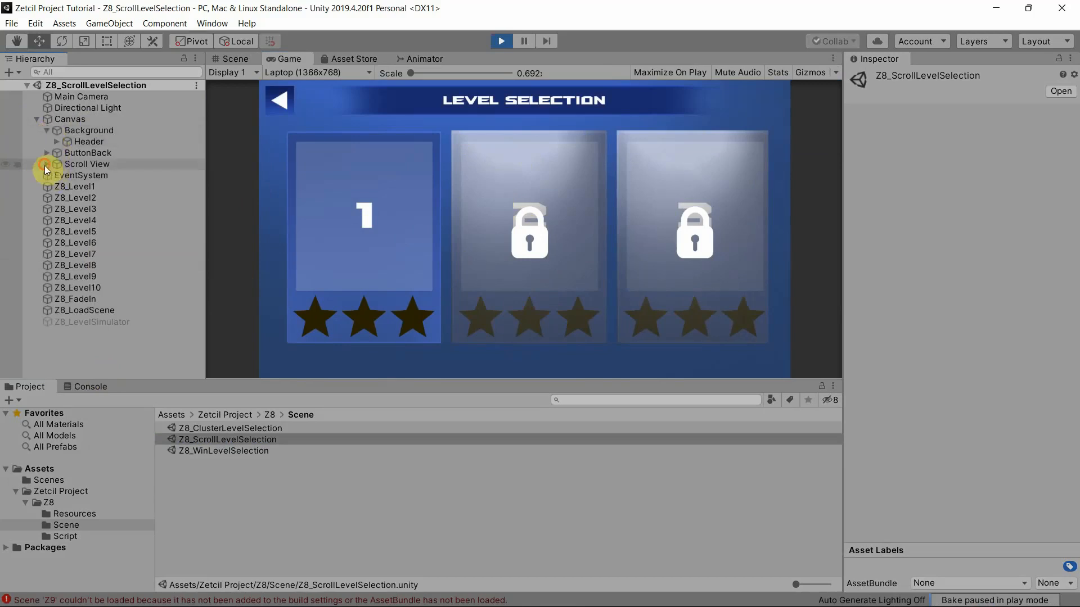
{"action": "left_click", "coordinate": [46, 165]}
{"action": "left_click", "coordinate": [56, 176]}
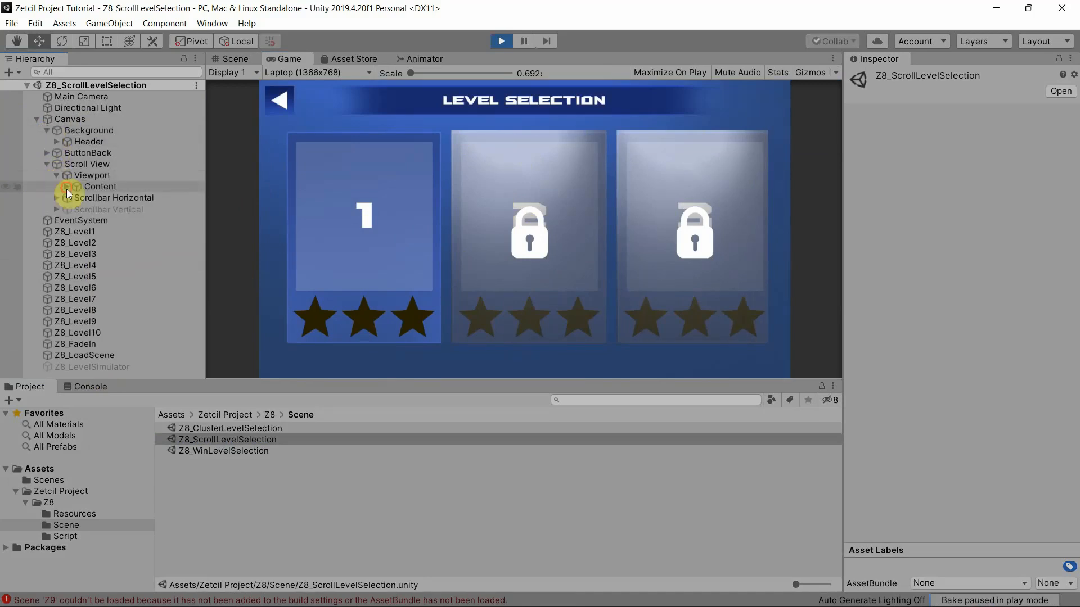
{"action": "left_click", "coordinate": [67, 187]}
{"action": "left_click", "coordinate": [77, 198]}
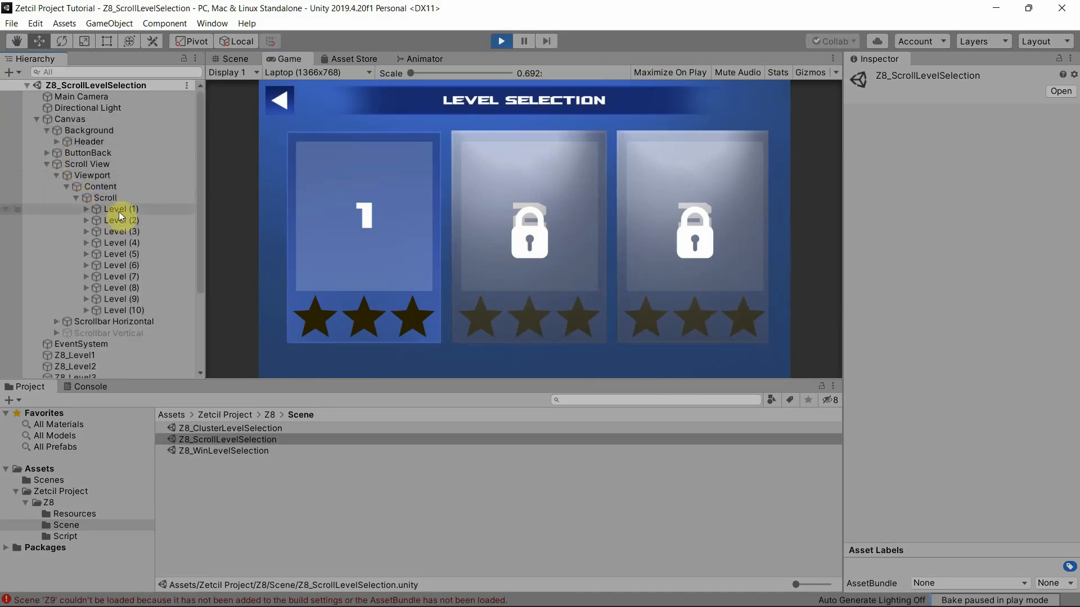
{"action": "left_click", "coordinate": [119, 211]}
{"action": "left_click", "coordinate": [88, 209]}
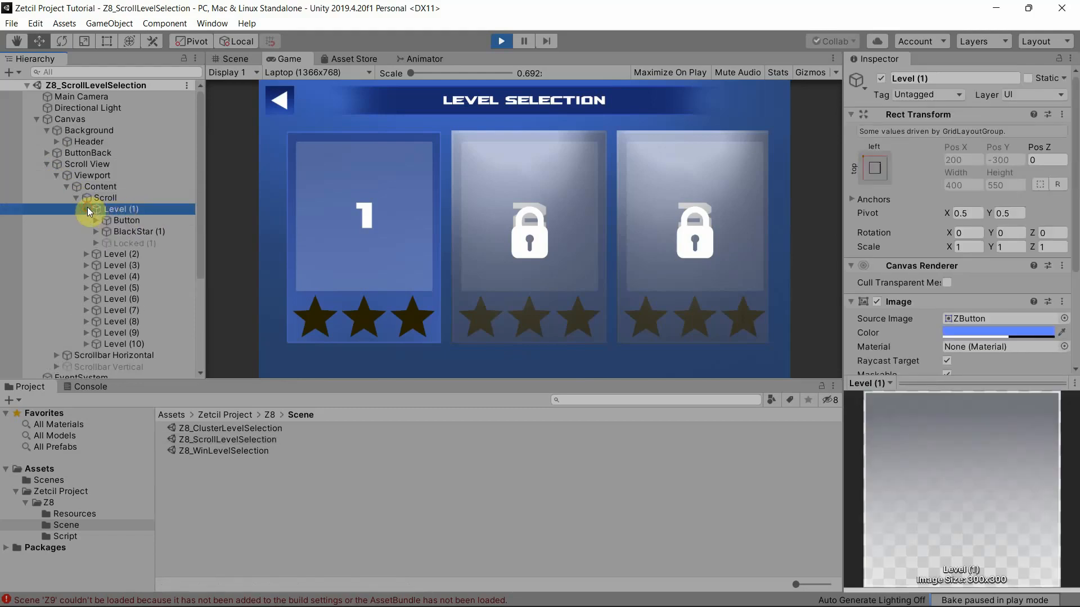
{"action": "left_click", "coordinate": [121, 220]}
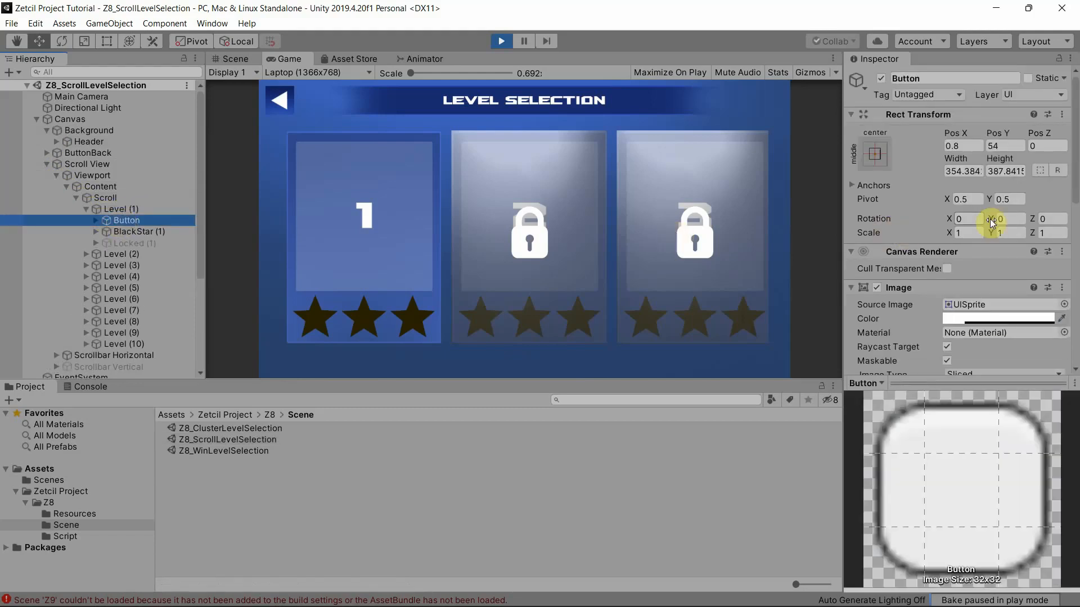
Step: Examine the Level (1) Button's On Click event, its Z8_LoadScene reference and its scene name argument, and stop play mode
{"action": "scroll", "coordinate": [991, 221], "scroll_direction": "down", "scroll_amount": 10}
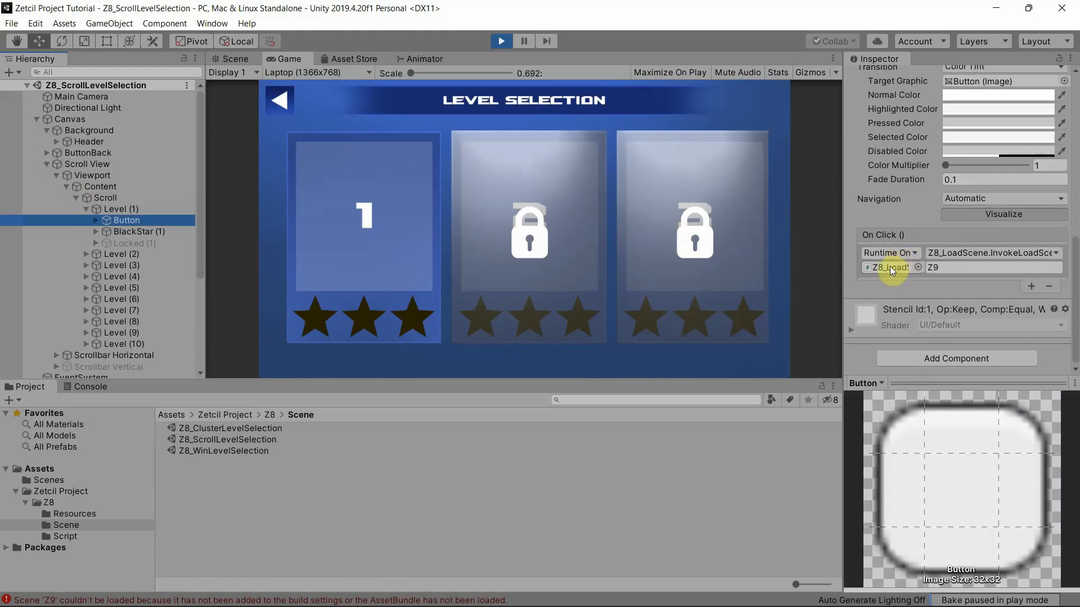
{"action": "left_click_drag", "start_coordinate": [844, 233], "coordinate": [752, 231]}
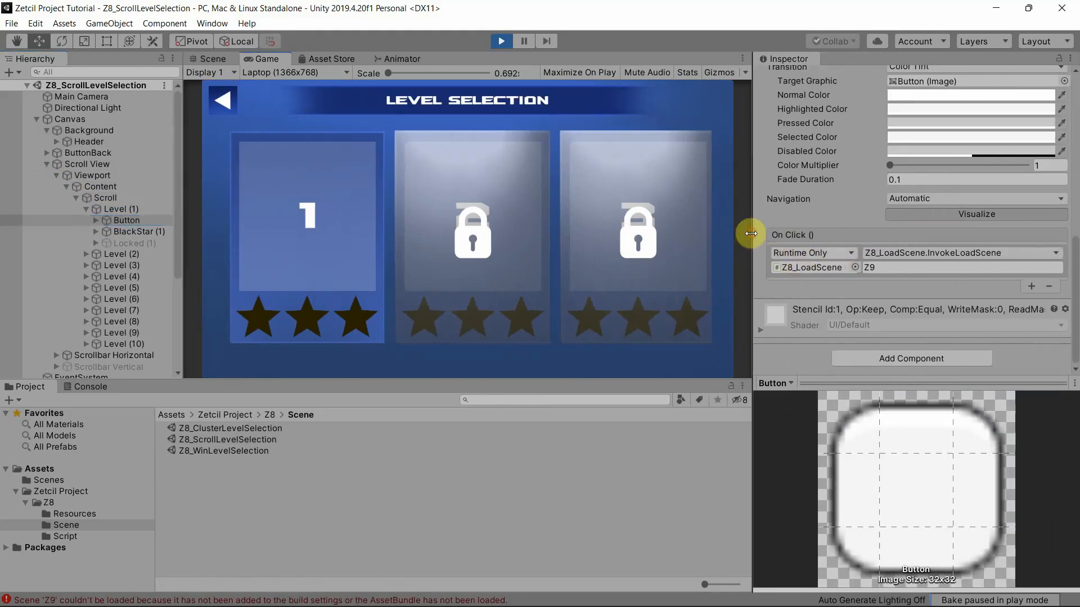
{"action": "left_click", "coordinate": [797, 267]}
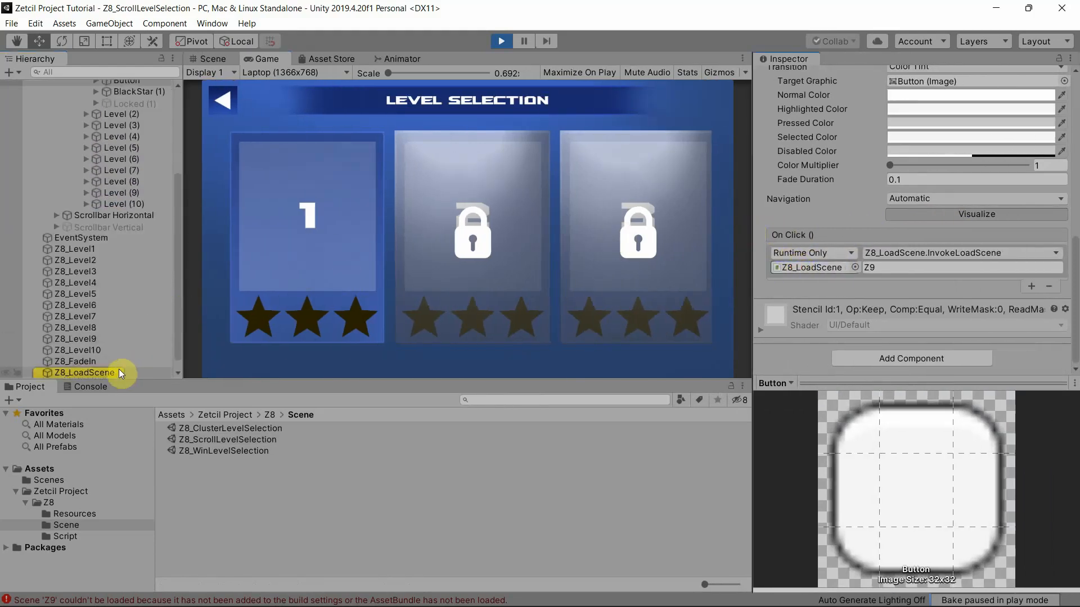
{"action": "left_click", "coordinate": [889, 267]}
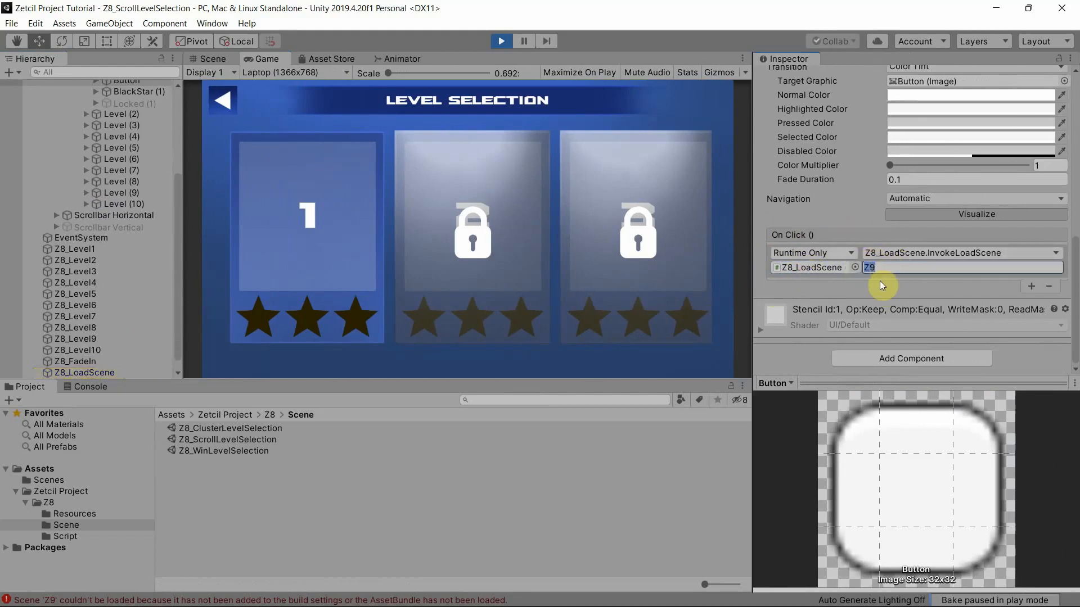
{"action": "left_click", "coordinate": [500, 42]}
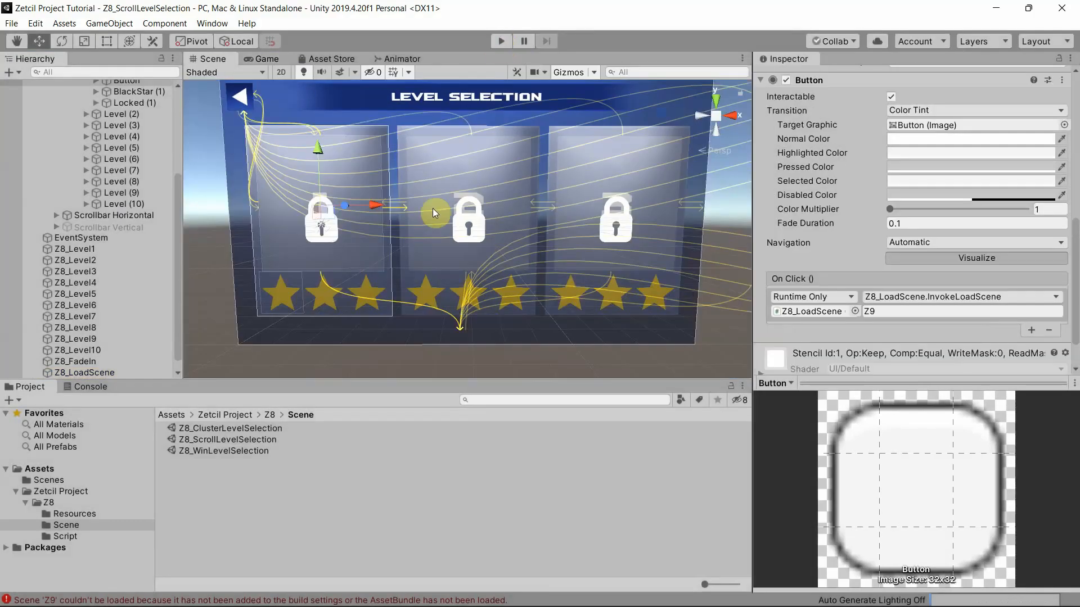
Step: Reopen the Z8_ClusterLevelSelection scene, clear the console messages, and run the scene briefly to check it
{"action": "double_click", "coordinate": [227, 430]}
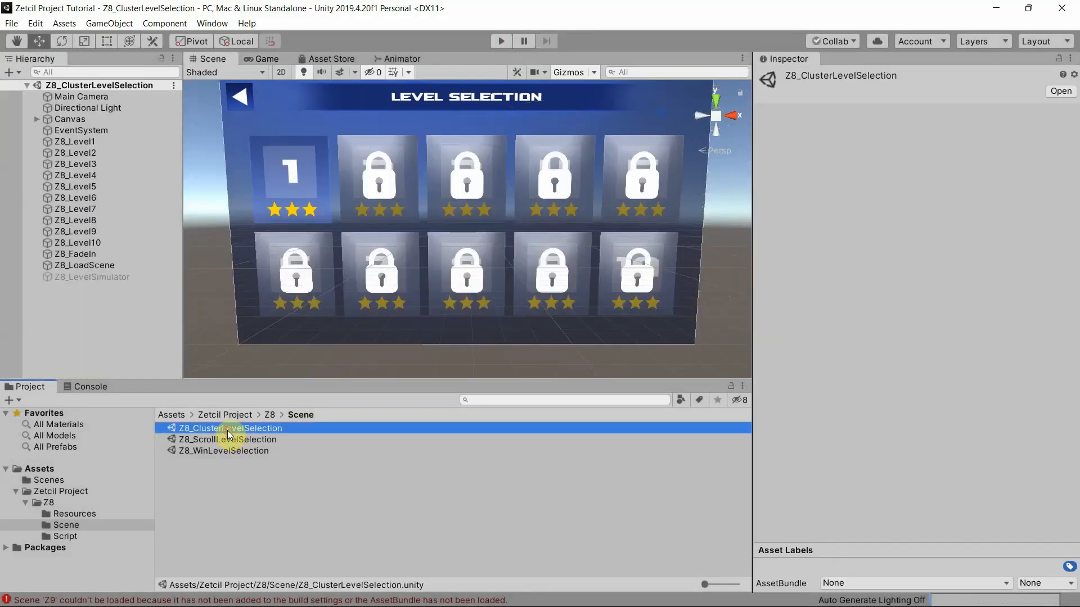
{"action": "left_click", "coordinate": [84, 387]}
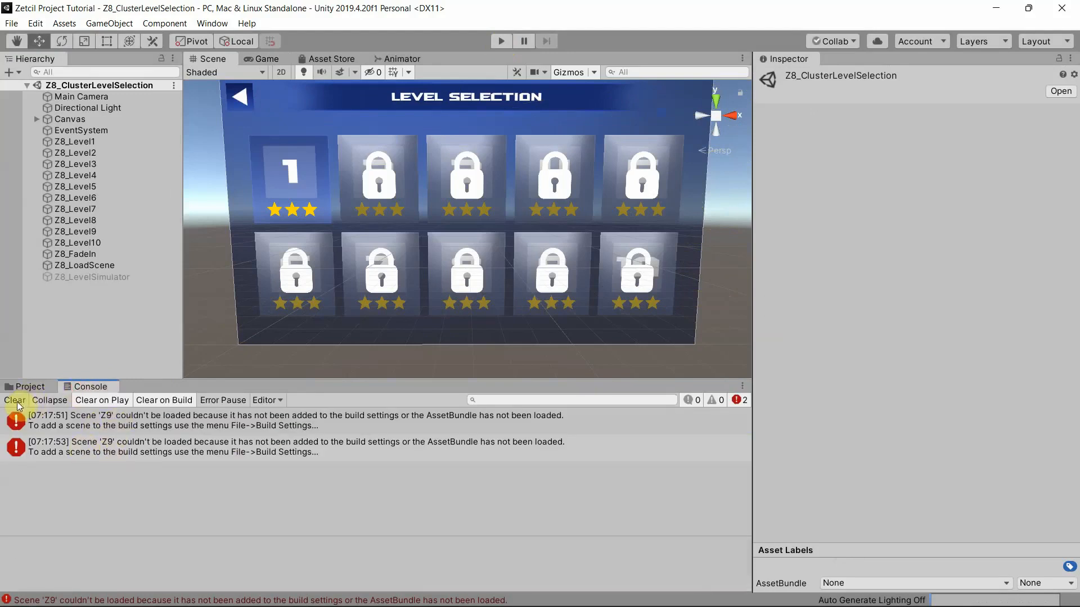
{"action": "left_click", "coordinate": [17, 401]}
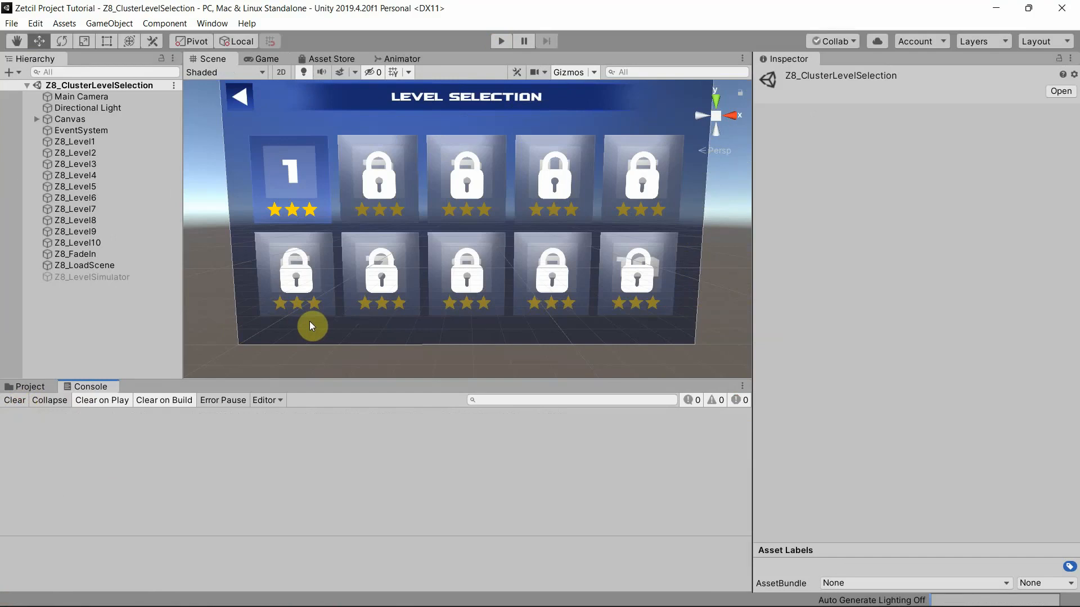
{"action": "left_click", "coordinate": [501, 42]}
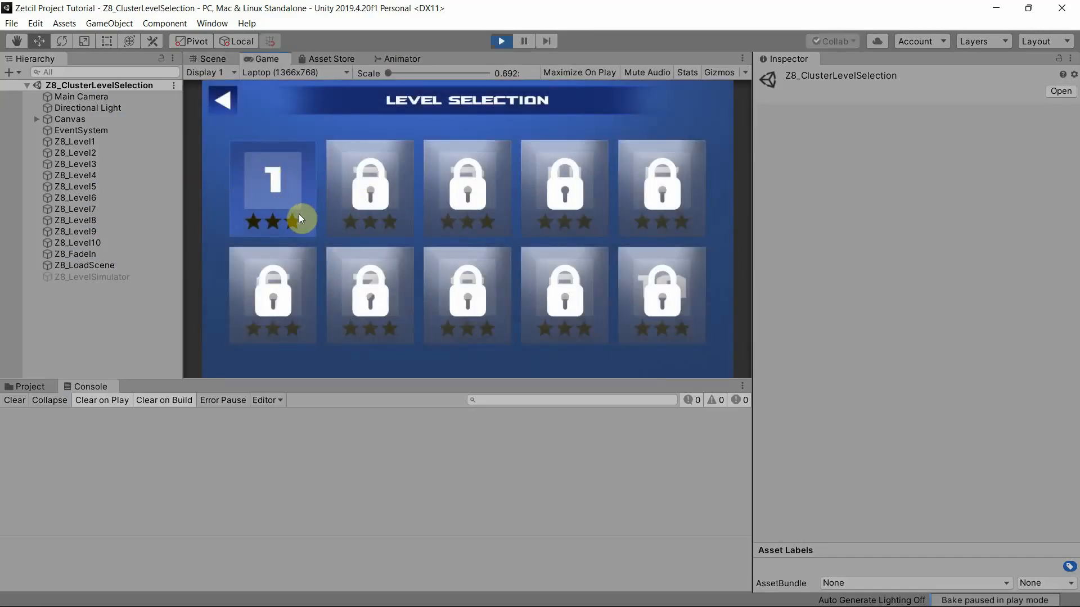
{"action": "left_click", "coordinate": [501, 41]}
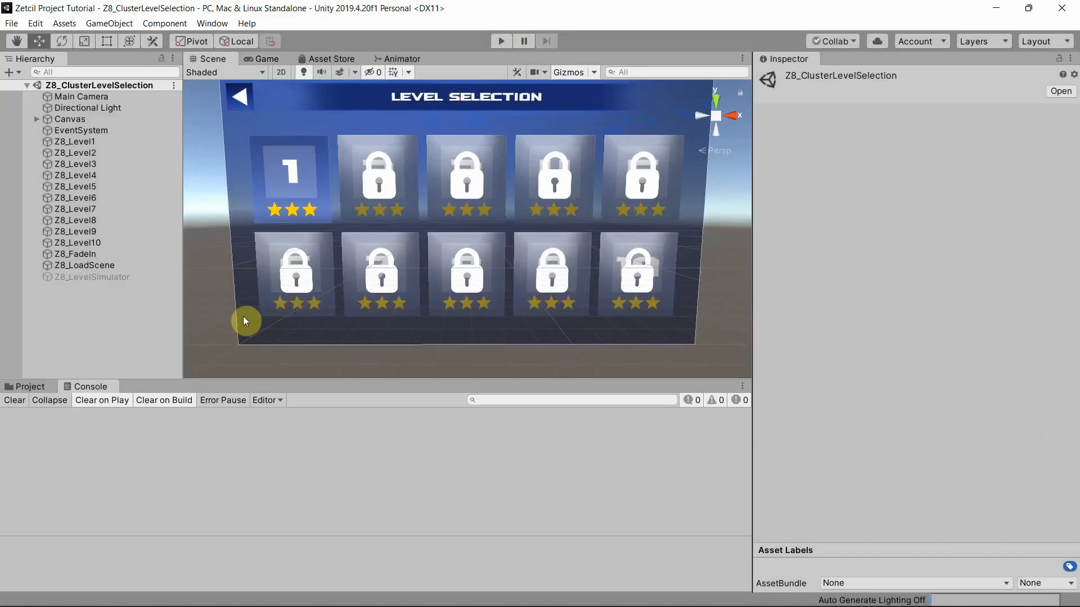
Step: Open the Z8_WinLevelSelection scene from the project's Z8 Scene folder
{"action": "left_click", "coordinate": [30, 386]}
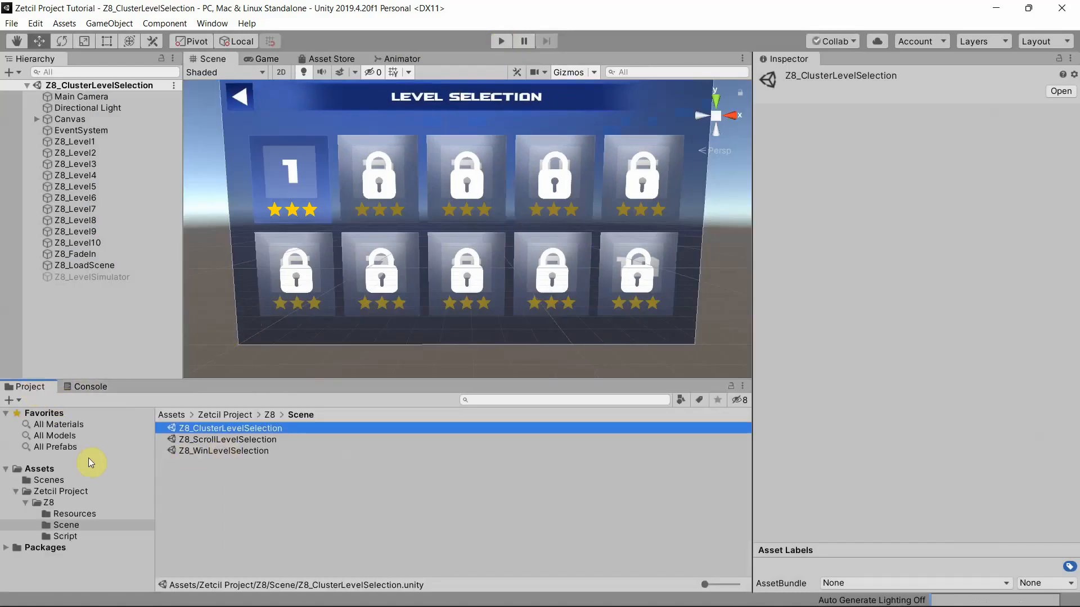
{"action": "double_click", "coordinate": [212, 451]}
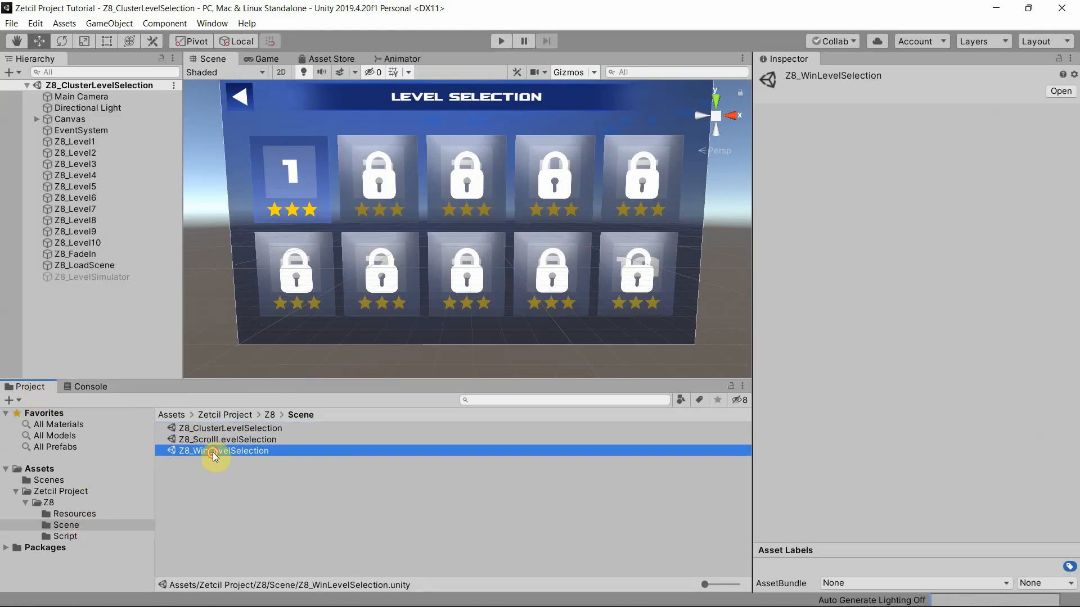
{"action": "right_click_drag", "start_coordinate": [438, 304], "coordinate": [443, 285]}
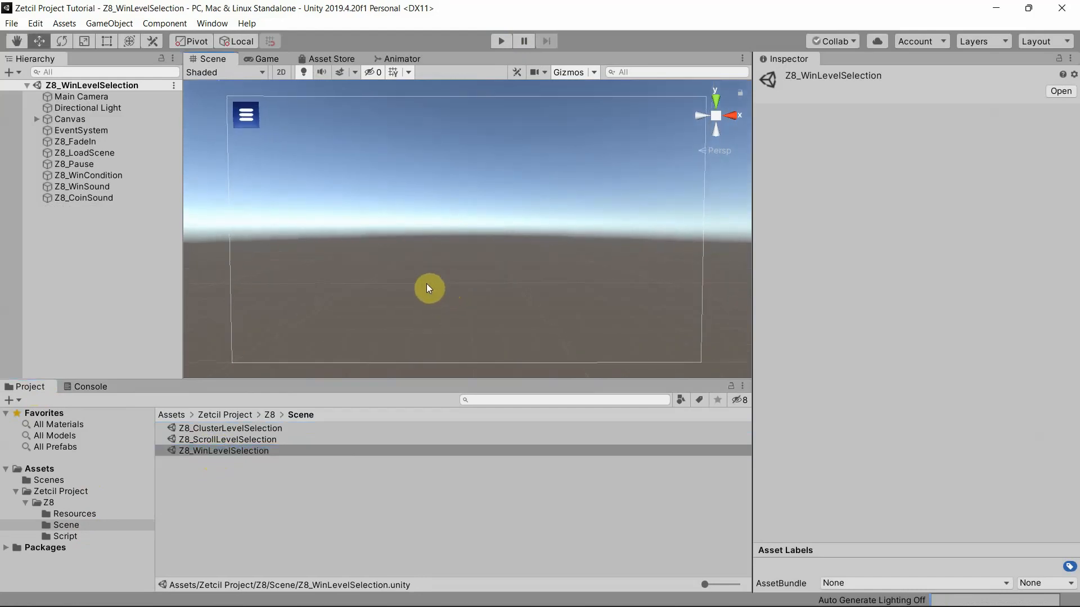
Step: Deactivate the Z8_WinCondition object, run the scene, and open the in-game pause menu
{"action": "left_click", "coordinate": [105, 175]}
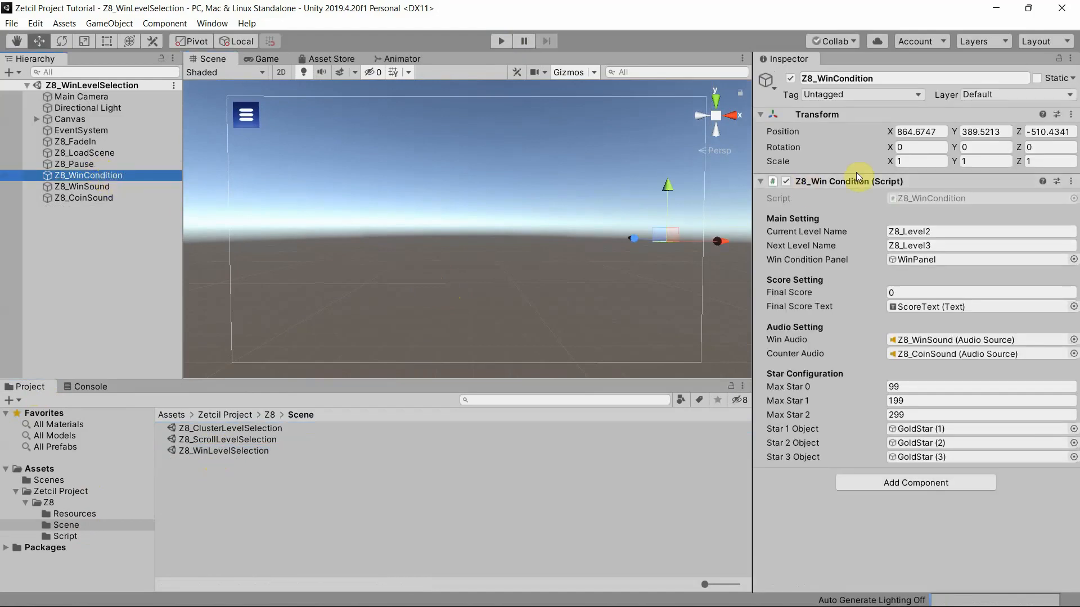
{"action": "left_click", "coordinate": [790, 78]}
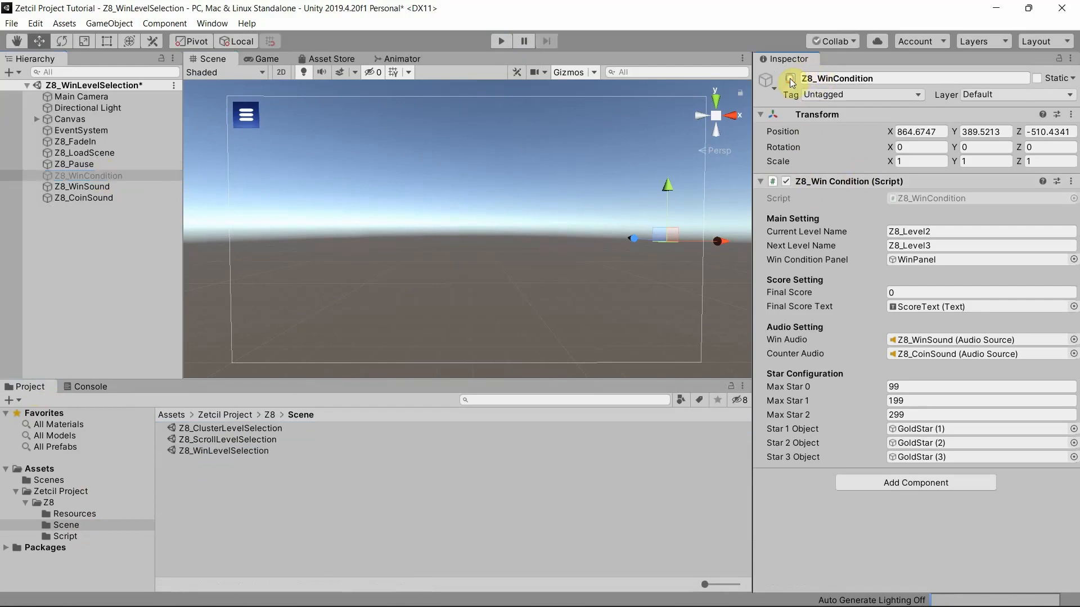
{"action": "left_click", "coordinate": [498, 42]}
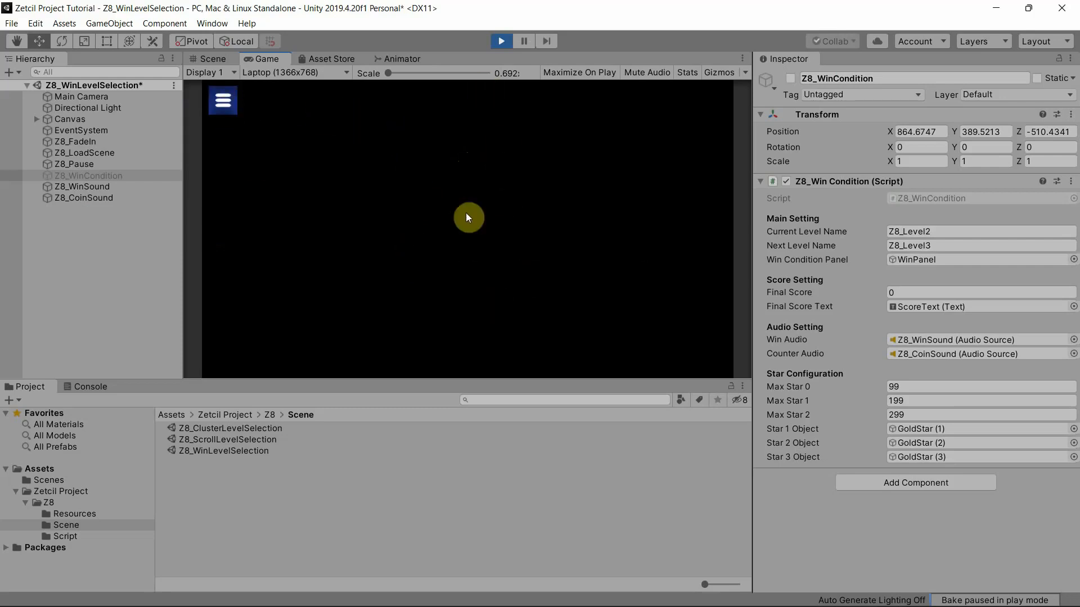
{"action": "left_click", "coordinate": [223, 102]}
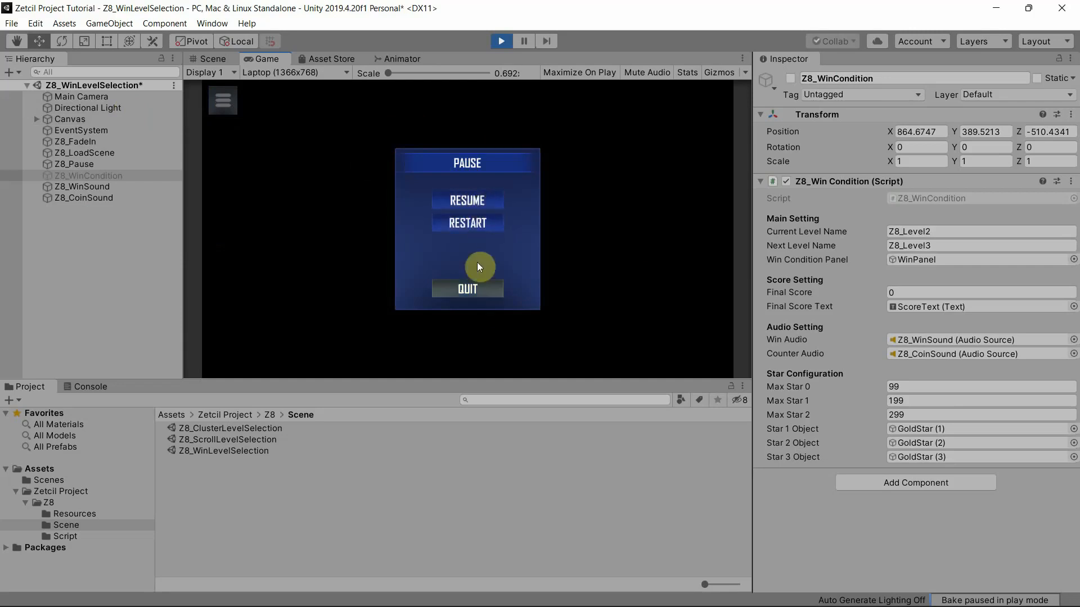
Step: Try the pause menu's Quit, Restart and Resume options, reopening the menu once and resuming the game again
{"action": "left_click", "coordinate": [480, 289]}
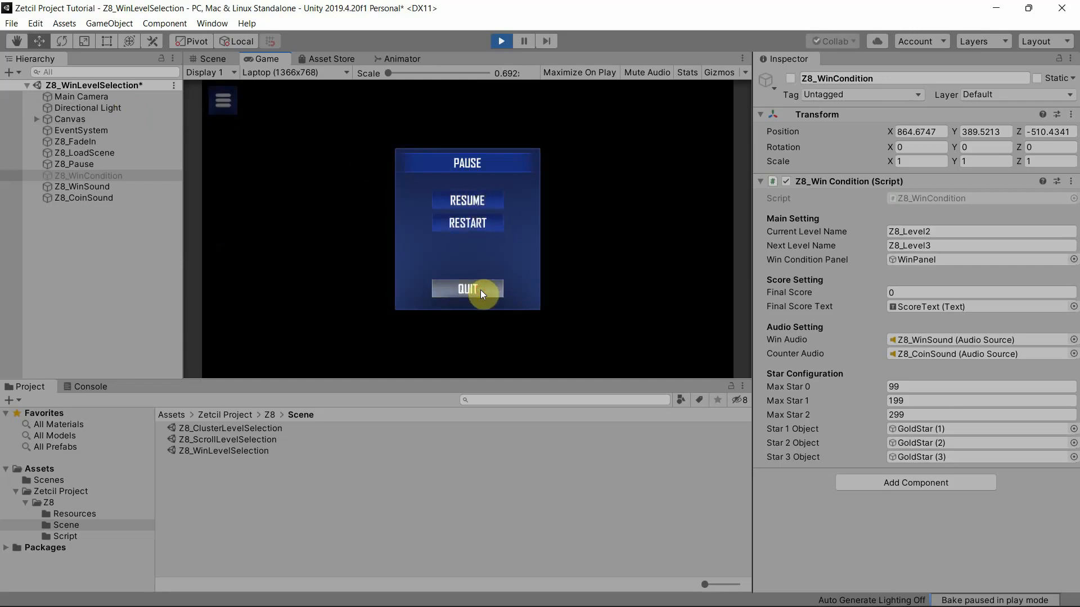
{"action": "left_click", "coordinate": [482, 223]}
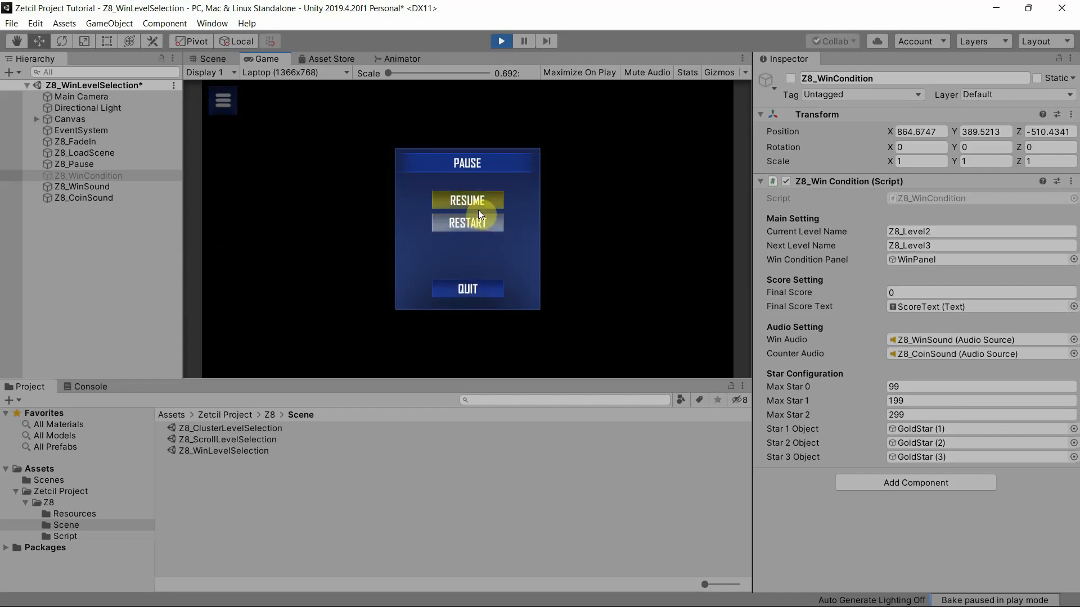
{"action": "left_click", "coordinate": [448, 199]}
{"action": "left_click", "coordinate": [225, 105]}
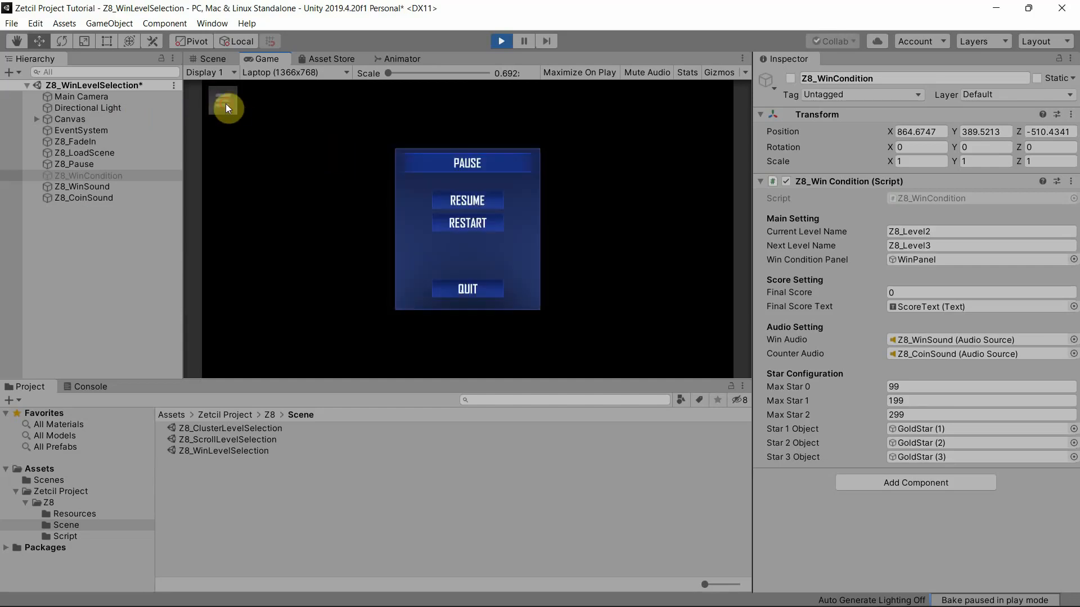
{"action": "left_click", "coordinate": [490, 202]}
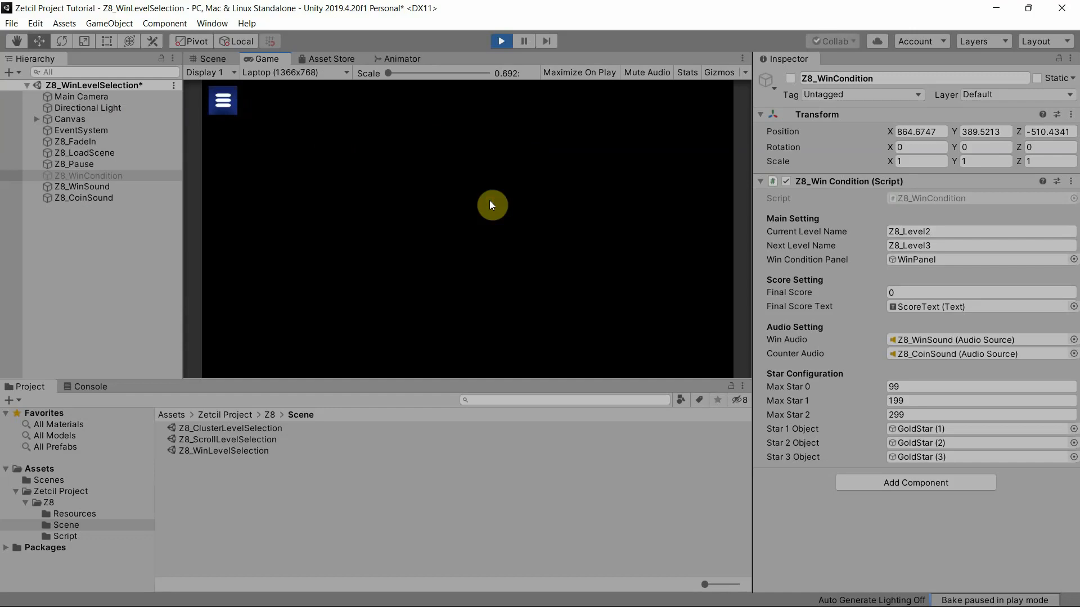
Step: Locate the WinPanel referenced by Z8_WinCondition and preview it in the Scene view by temporarily activating it
{"action": "left_click", "coordinate": [132, 177]}
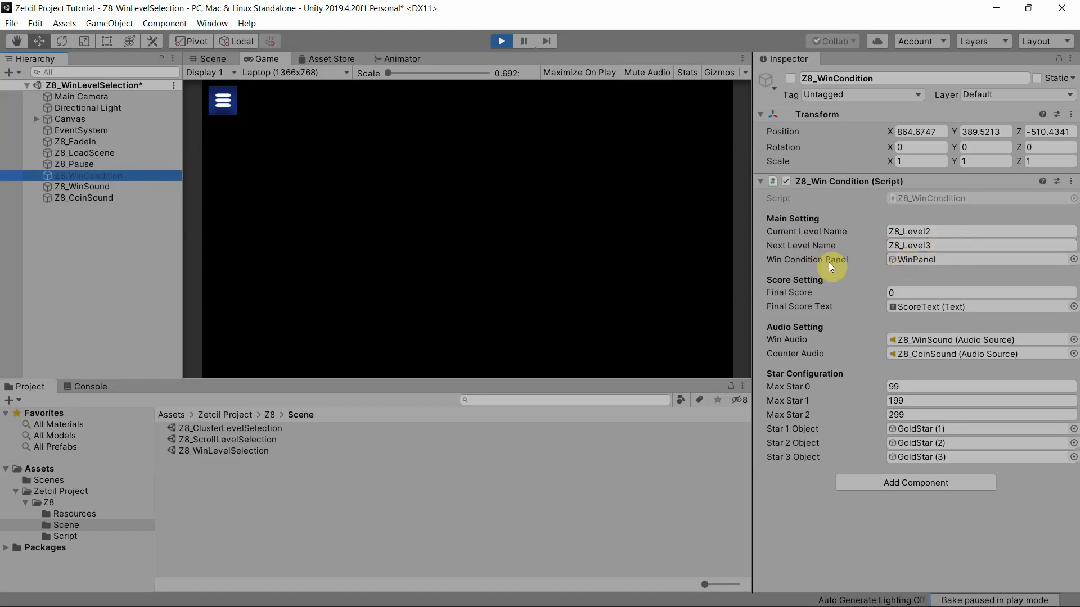
{"action": "left_click", "coordinate": [926, 260]}
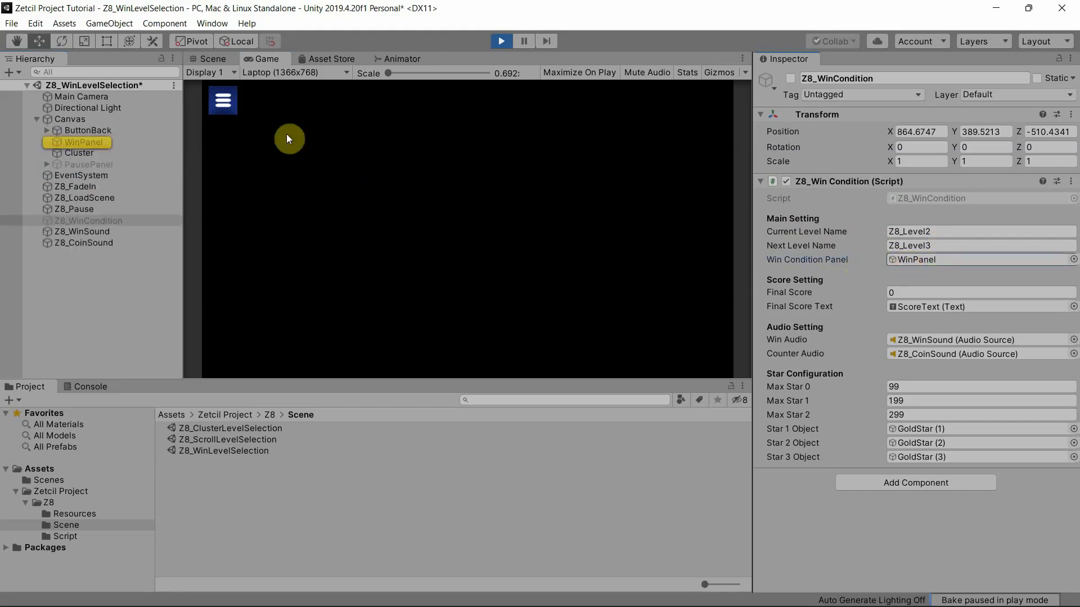
{"action": "left_click", "coordinate": [214, 59]}
{"action": "left_click", "coordinate": [82, 142]}
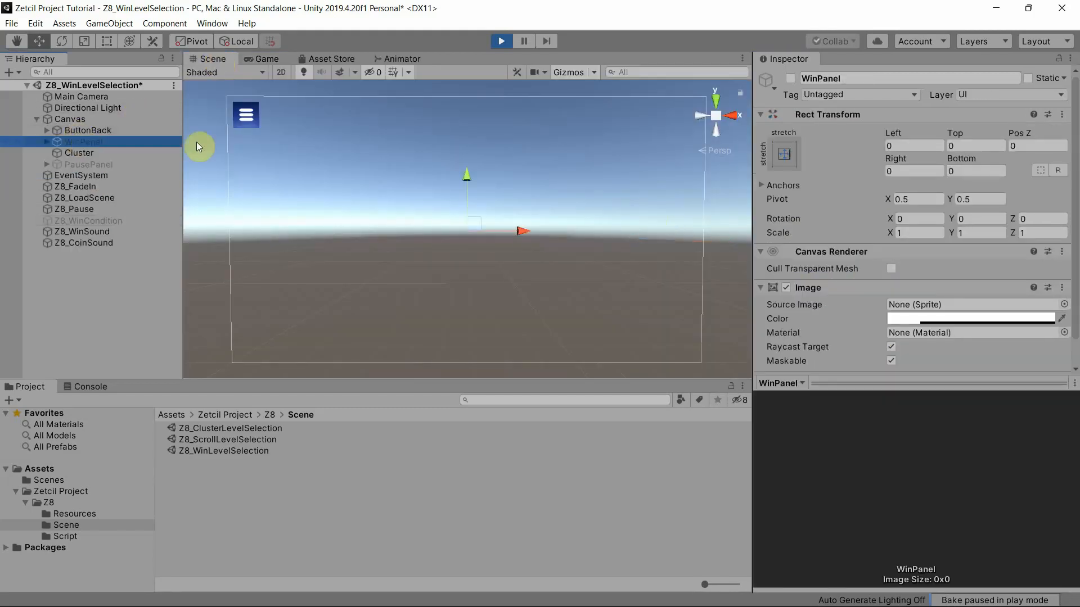
{"action": "left_click", "coordinate": [790, 79]}
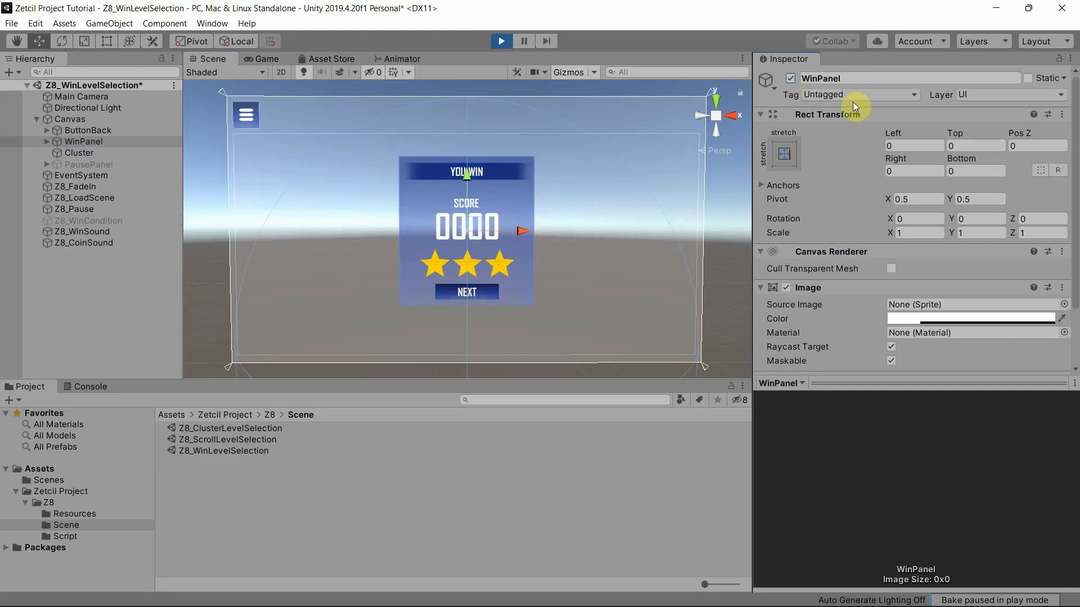
{"action": "left_click", "coordinate": [790, 79]}
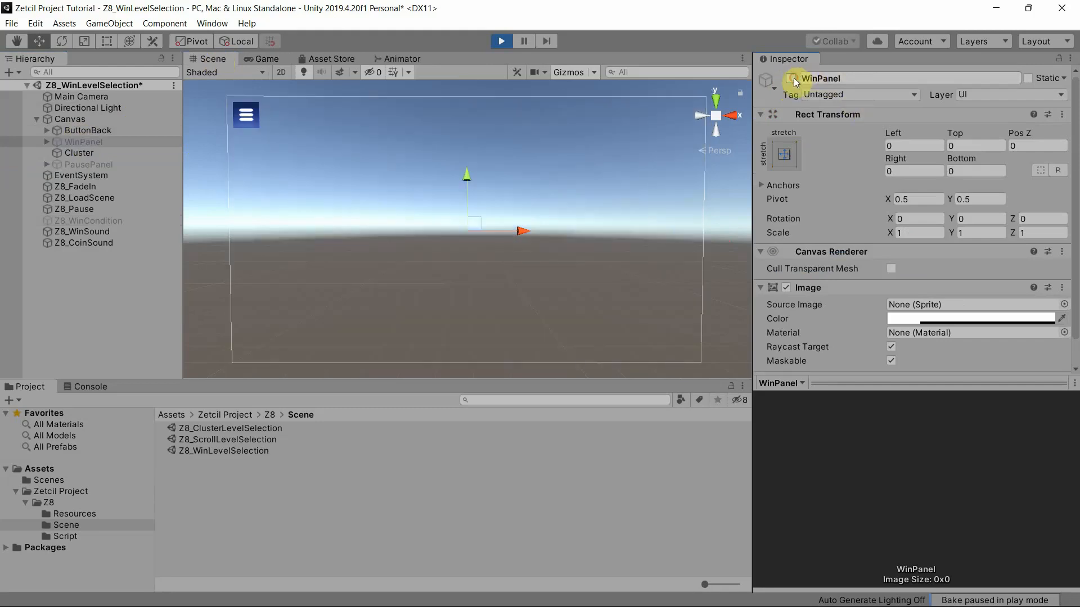
Step: Stop play mode and set the Final Score of the Z8_WinCondition object to 200
{"action": "left_click", "coordinate": [137, 221]}
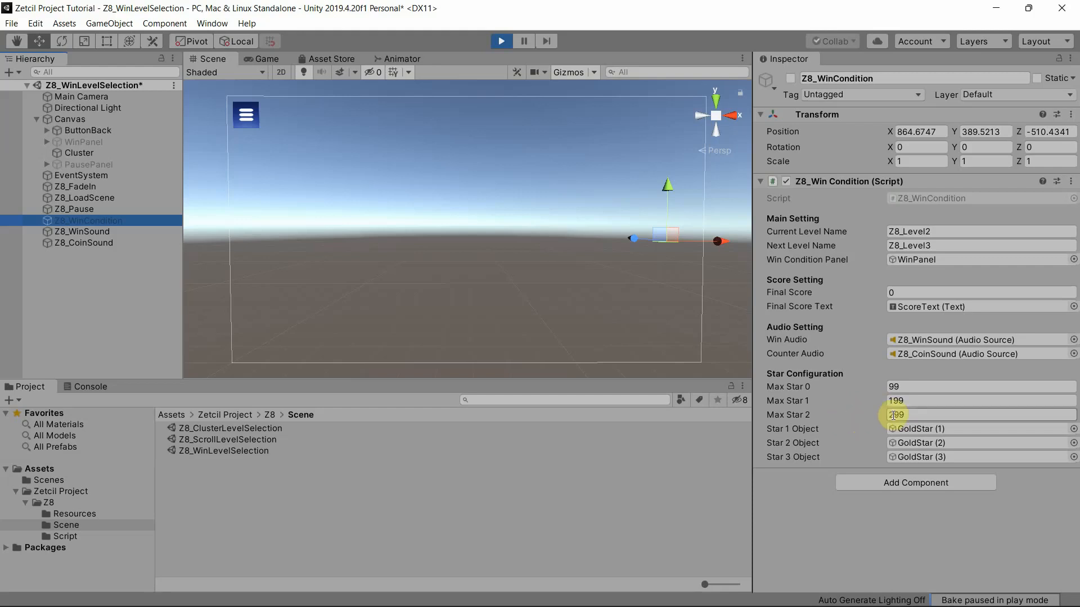
{"action": "left_click", "coordinate": [502, 41]}
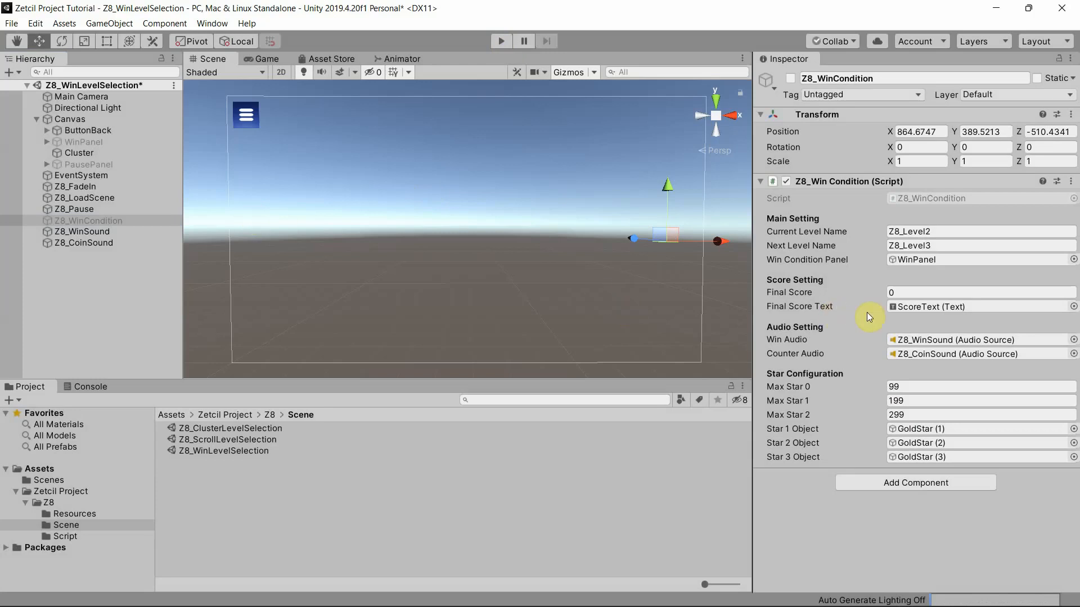
{"action": "left_click", "coordinate": [900, 292]}
{"action": "type", "text": "2"}
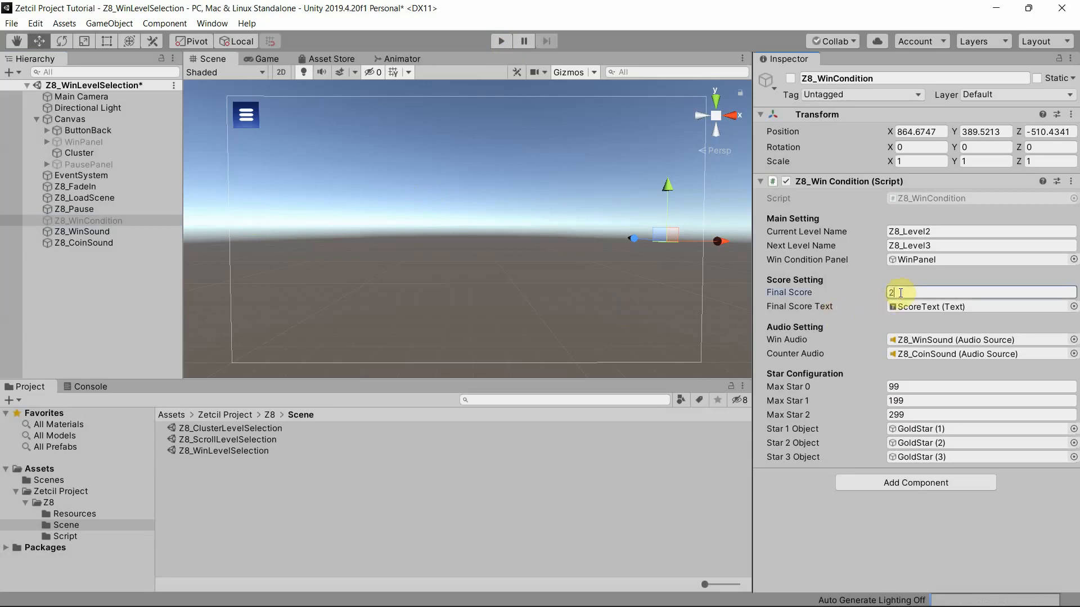
{"action": "type", "text": "00"}
Step: Run the win scene, activate Z8_WinCondition to trigger the win panel, and stop play mode
{"action": "left_click", "coordinate": [506, 40]}
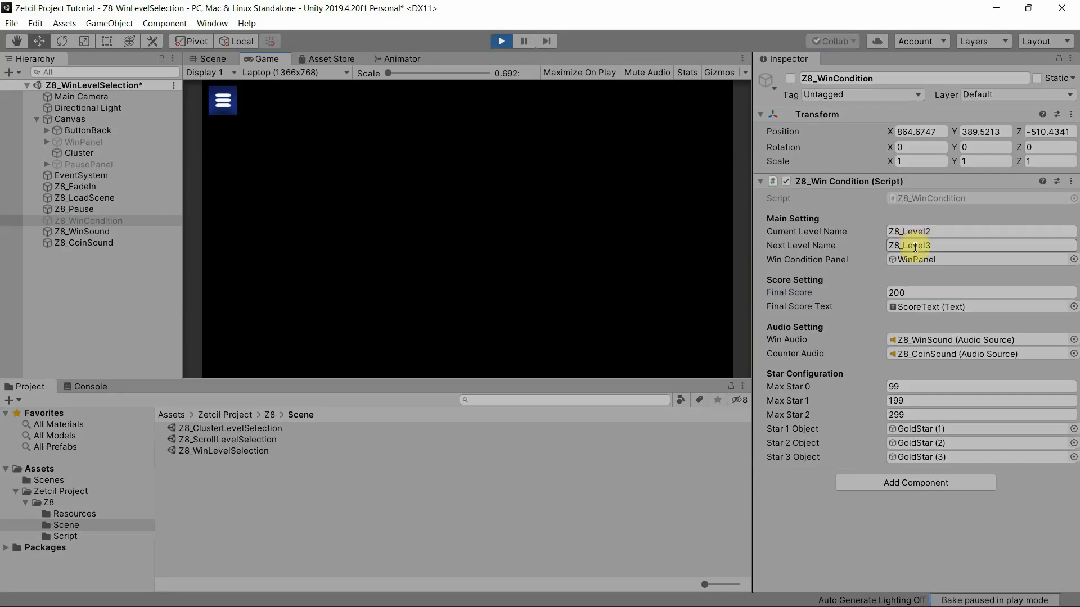
{"action": "left_click", "coordinate": [790, 78]}
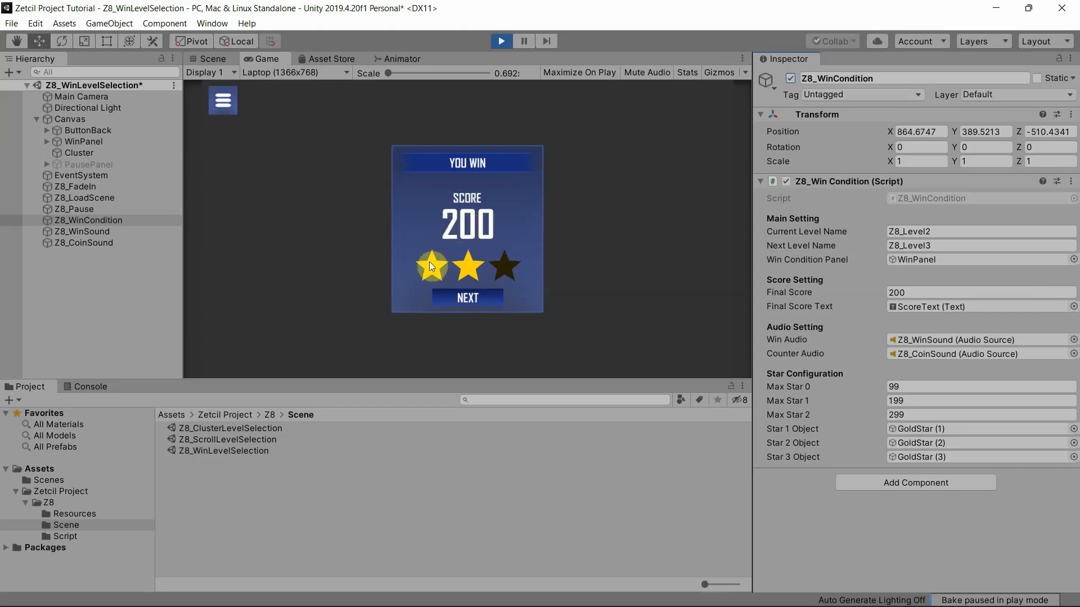
{"action": "left_click", "coordinate": [501, 41]}
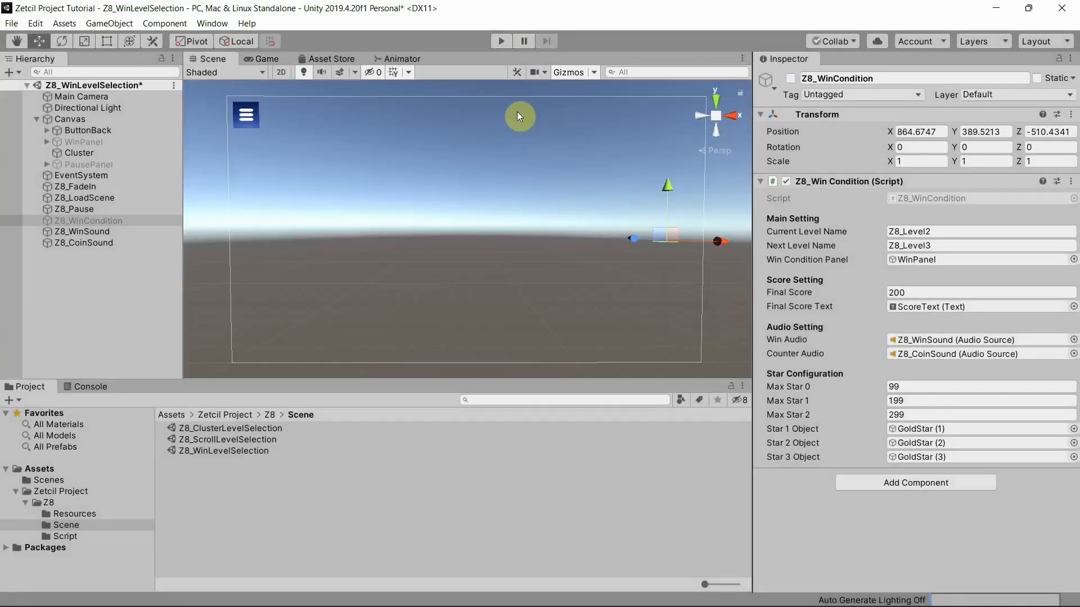
Step: Save the win scene, open Z8_ClusterLevelSelection, and run it briefly to check the star ratings and unlocked levels
{"action": "double_click", "coordinate": [251, 428]}
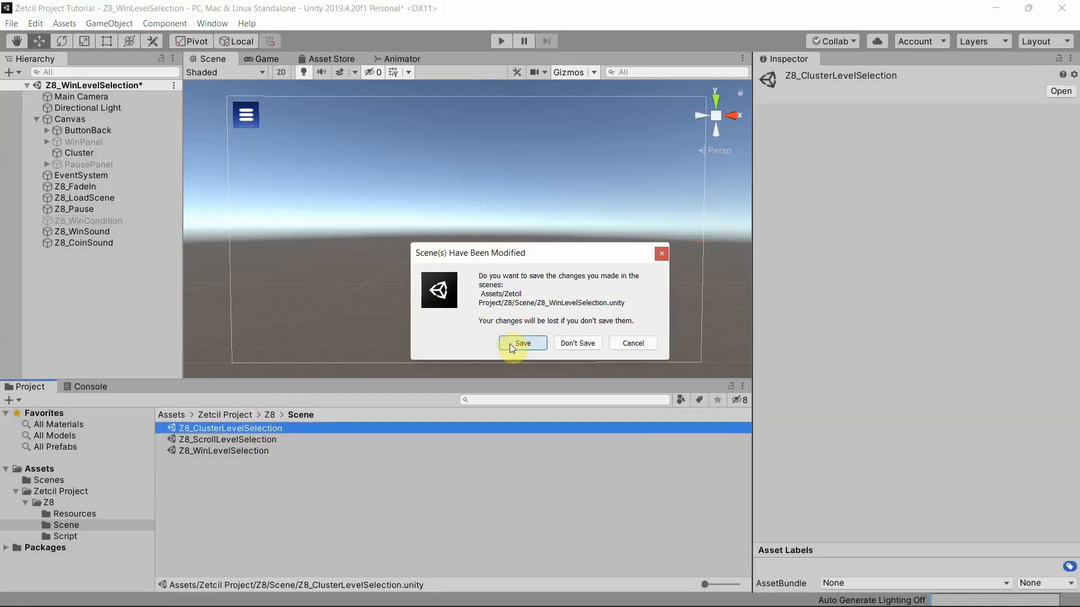
{"action": "left_click", "coordinate": [511, 344]}
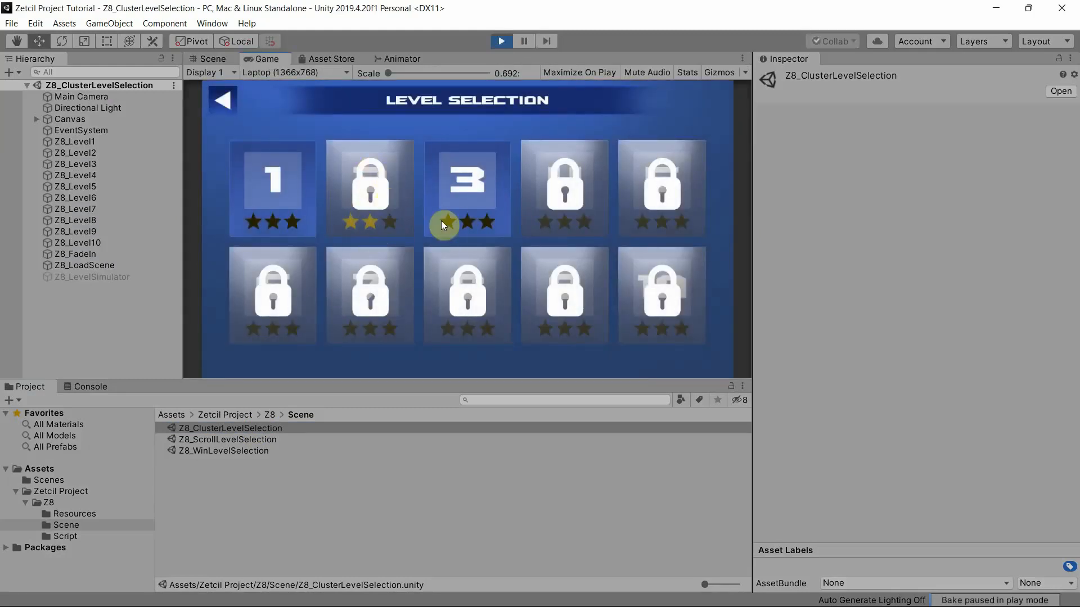
{"action": "left_click", "coordinate": [500, 41]}
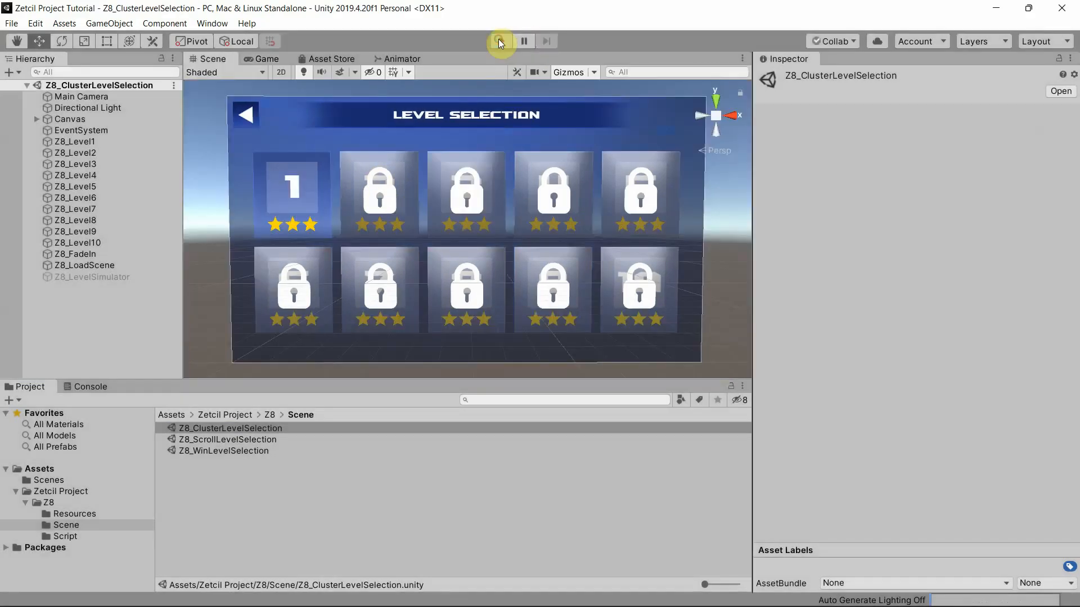
Step: Reopen the Z8_WinLevelSelection scene and set Z8_WinCondition's Current Level Name to Z8_Level1 and Next Level Name to Z8_Level2
{"action": "left_click", "coordinate": [239, 451]}
{"action": "double_click", "coordinate": [238, 449]}
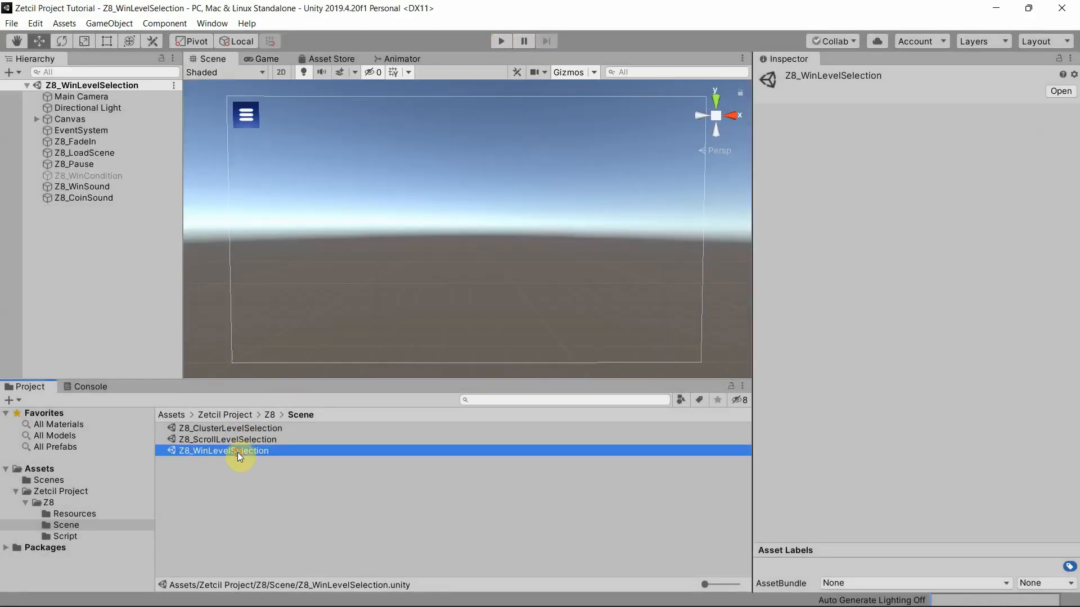
{"action": "left_click", "coordinate": [104, 176]}
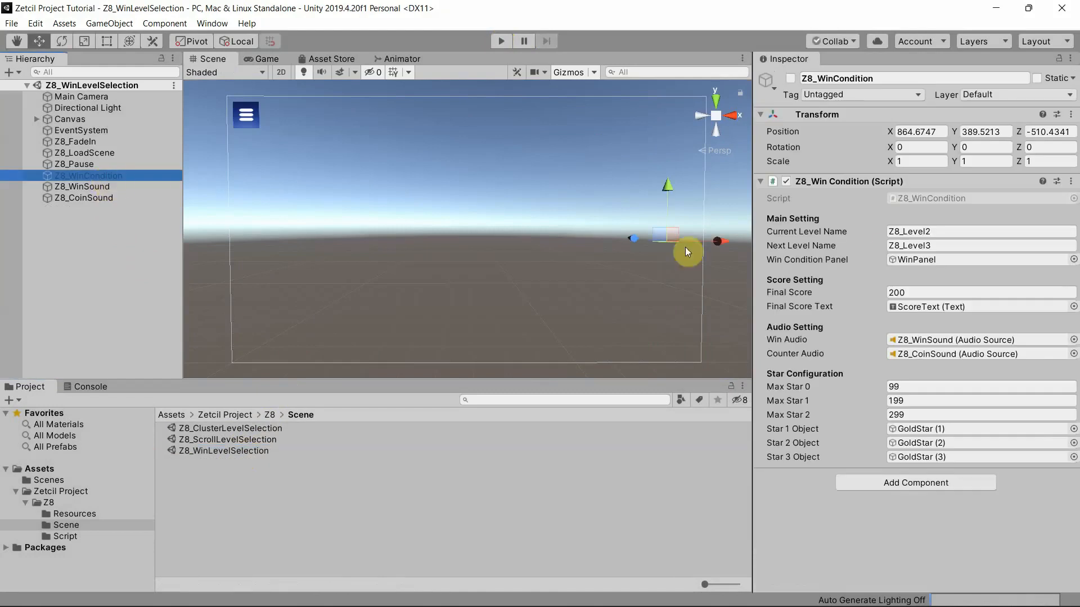
{"action": "left_click", "coordinate": [930, 230]}
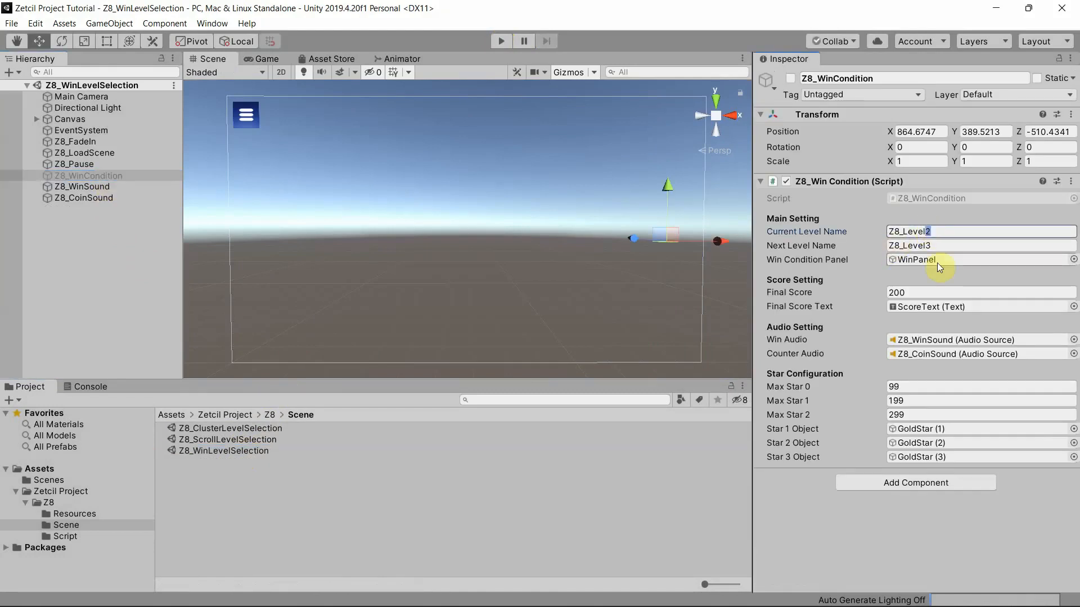
{"action": "key", "text": "BackSpace"}
{"action": "type", "text": "1"}
{"action": "left_click", "coordinate": [937, 245]}
{"action": "key", "text": "BackSpace"}
{"action": "type", "text": "2"}
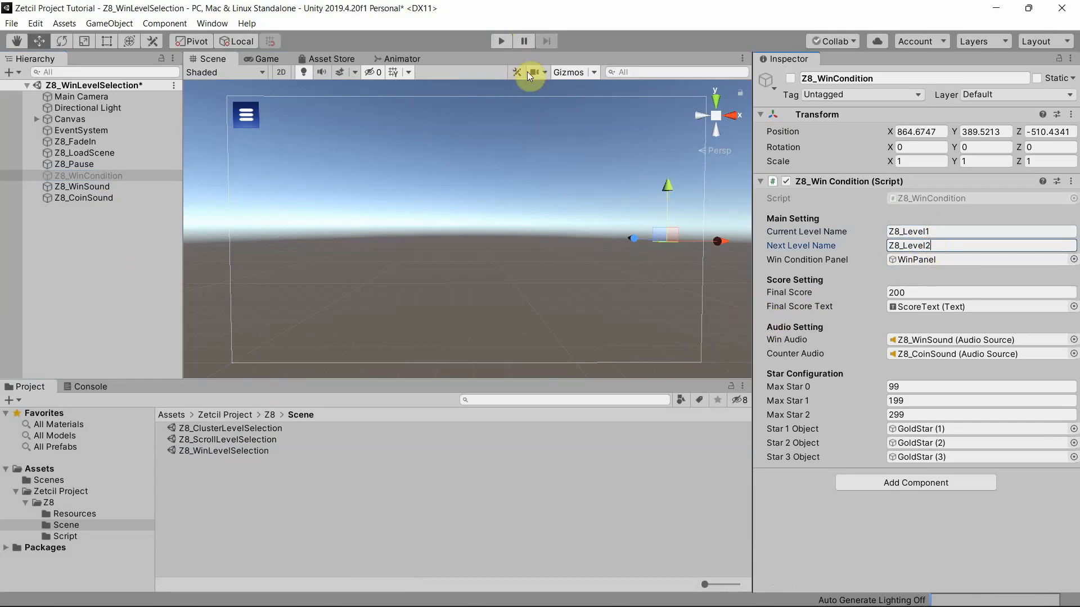
Step: Run the scene with the Z8_Level1 settings, activate Z8_WinCondition to trigger the win, and stop play mode
{"action": "left_click", "coordinate": [501, 41]}
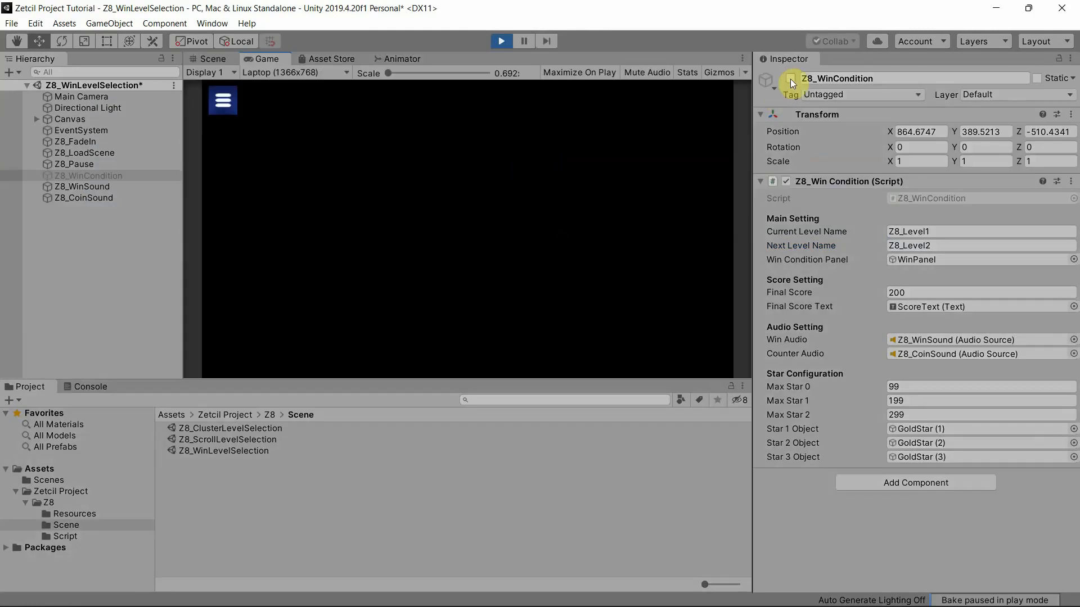
{"action": "left_click", "coordinate": [791, 78]}
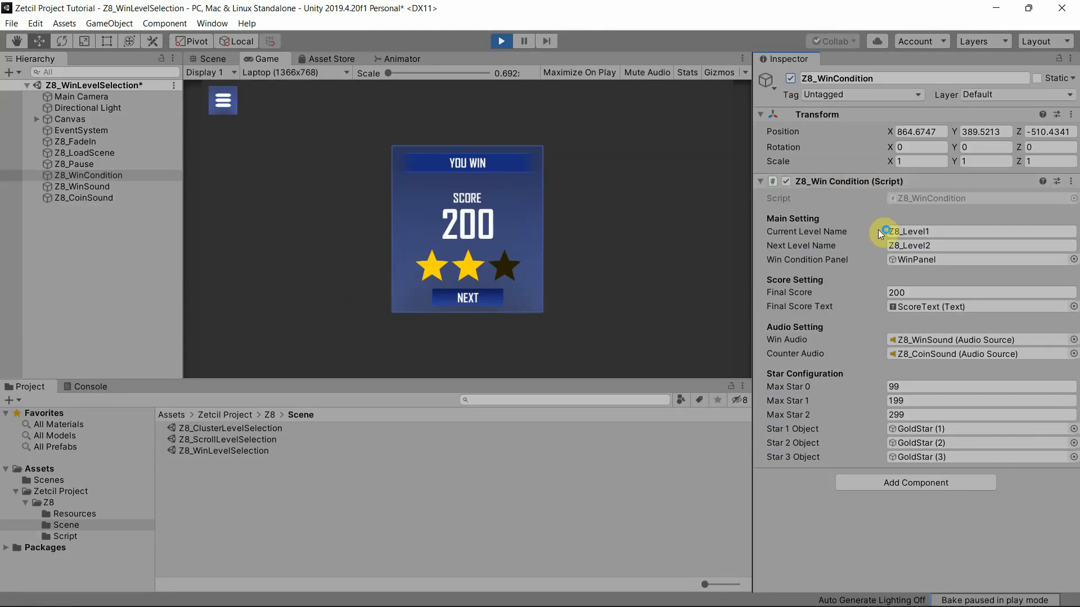
{"action": "left_click", "coordinate": [501, 41]}
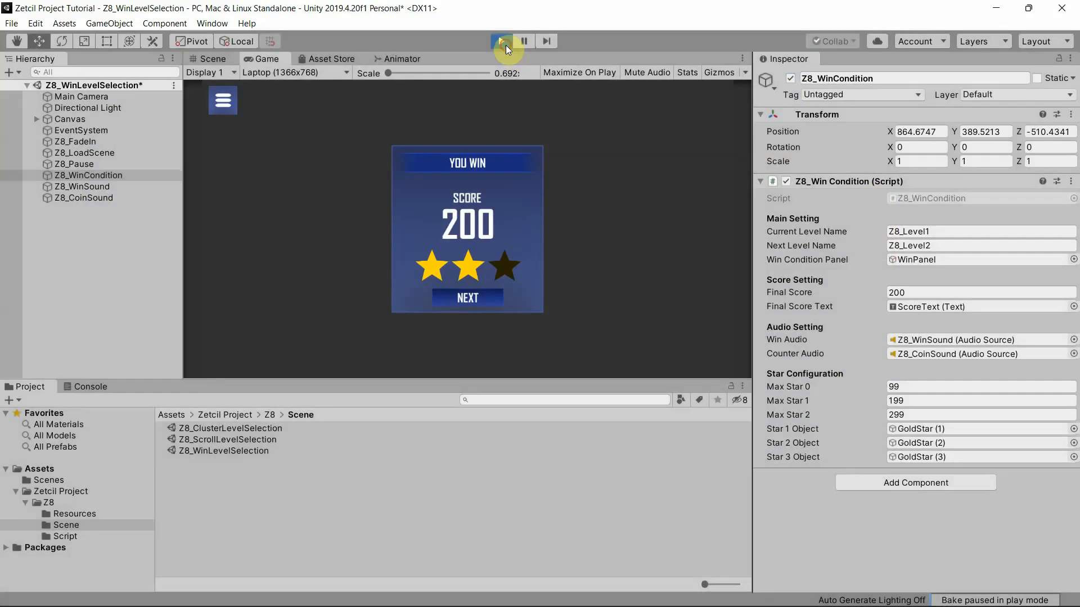
Step: Save the win scene, open Z8_ClusterLevelSelection, and run it briefly to check level 1's star rating
{"action": "double_click", "coordinate": [251, 429]}
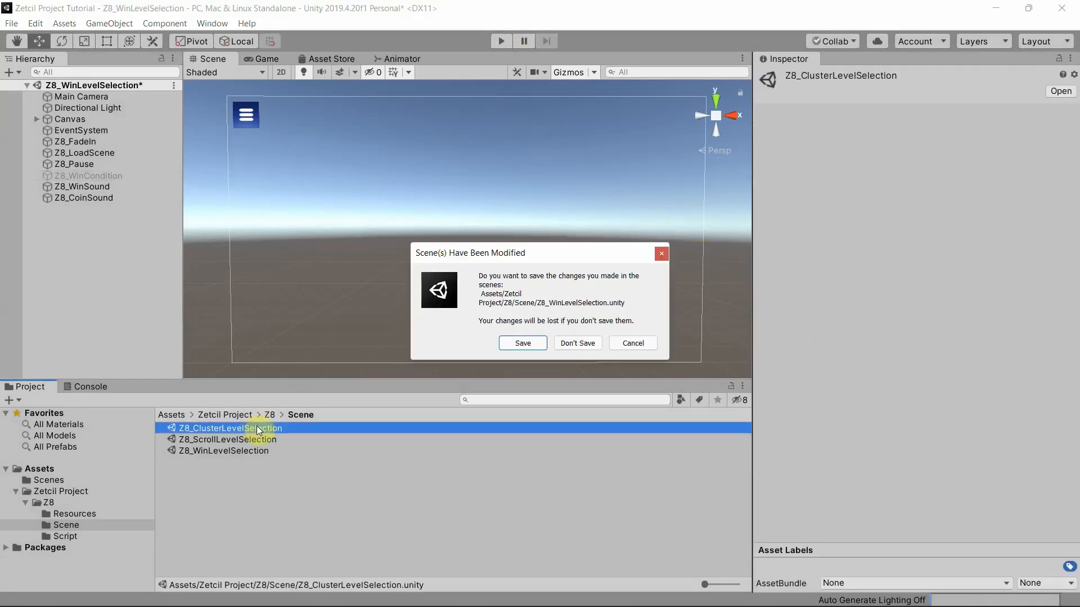
{"action": "left_click", "coordinate": [540, 343]}
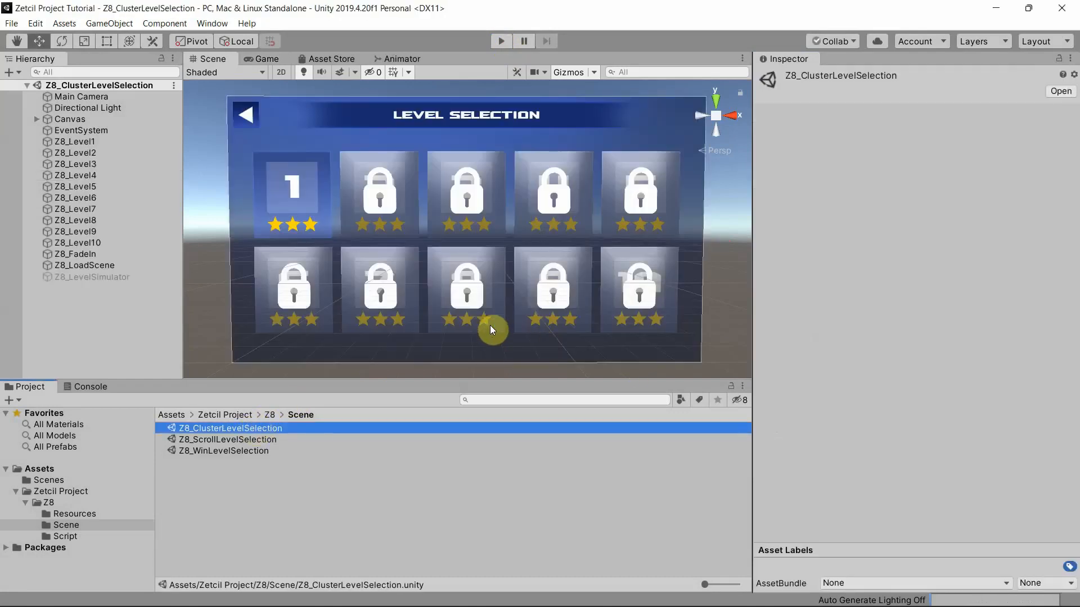
{"action": "left_click", "coordinate": [496, 41]}
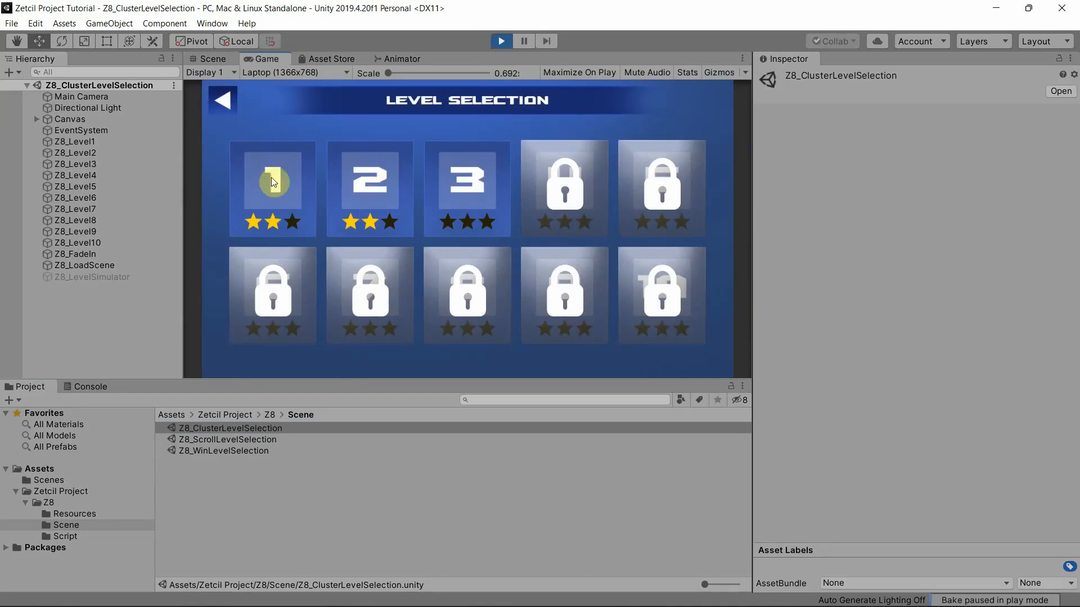
{"action": "left_click", "coordinate": [500, 43]}
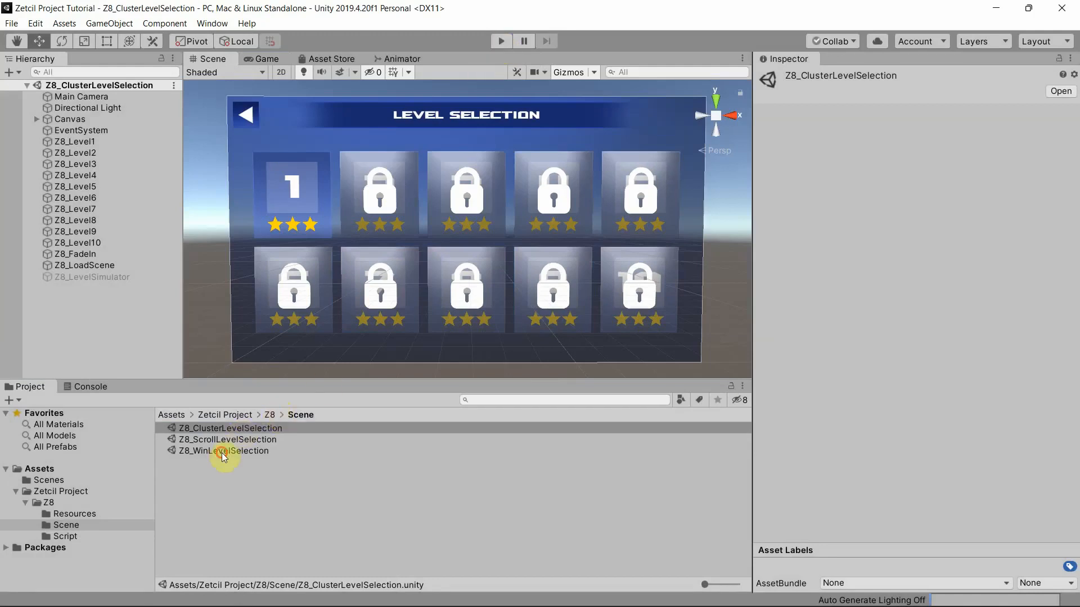
Step: Reopen the Z8_WinLevelSelection scene and examine the Current Level Name and Next Level Name of Z8_WinCondition
{"action": "left_click", "coordinate": [223, 453]}
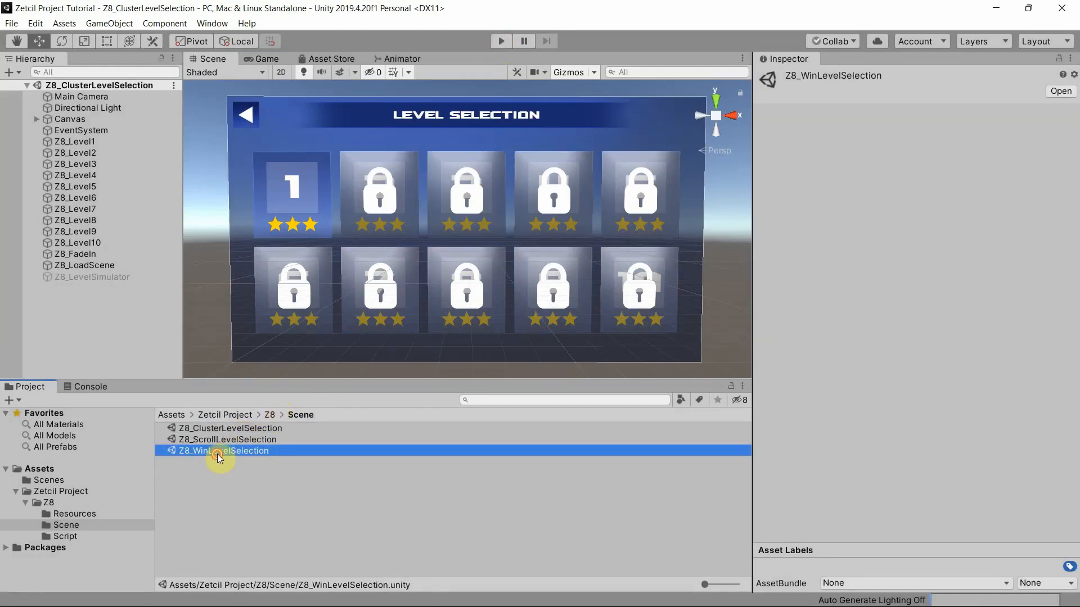
{"action": "double_click", "coordinate": [217, 454]}
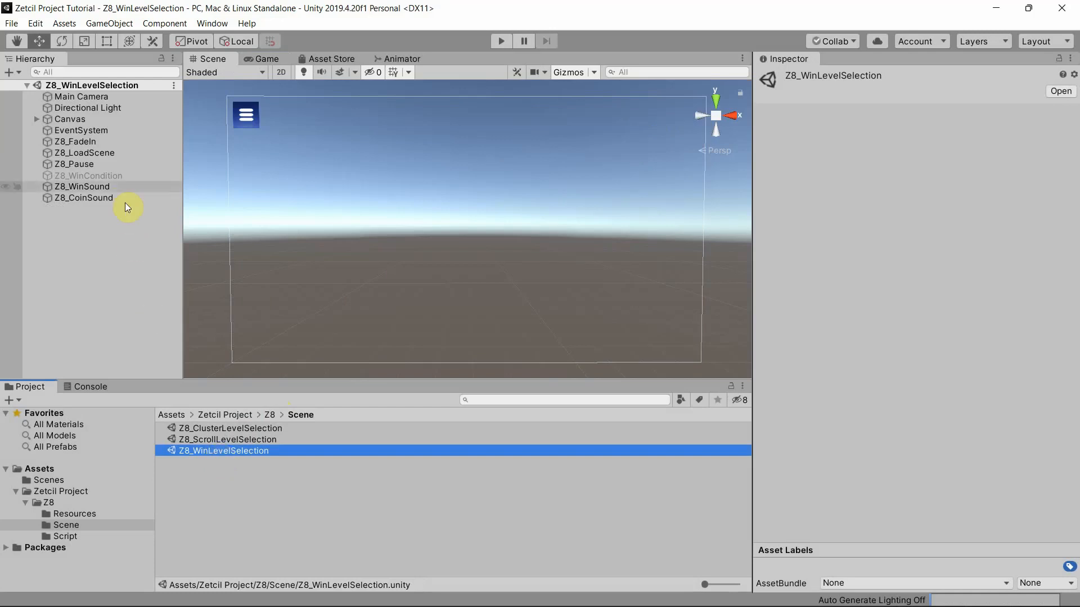
{"action": "left_click", "coordinate": [119, 176]}
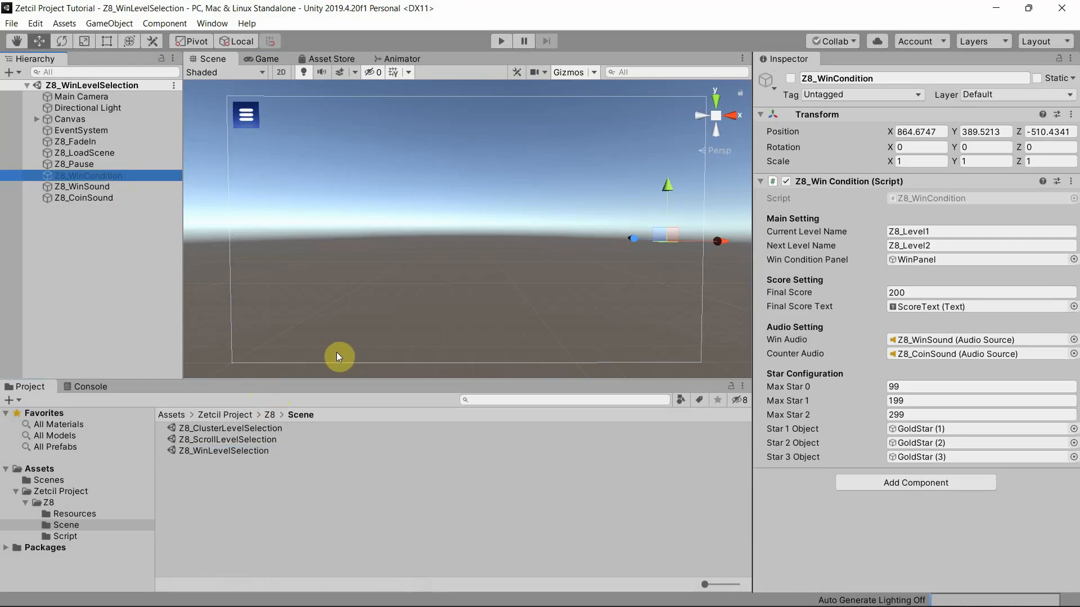
{"action": "left_click", "coordinate": [934, 231]}
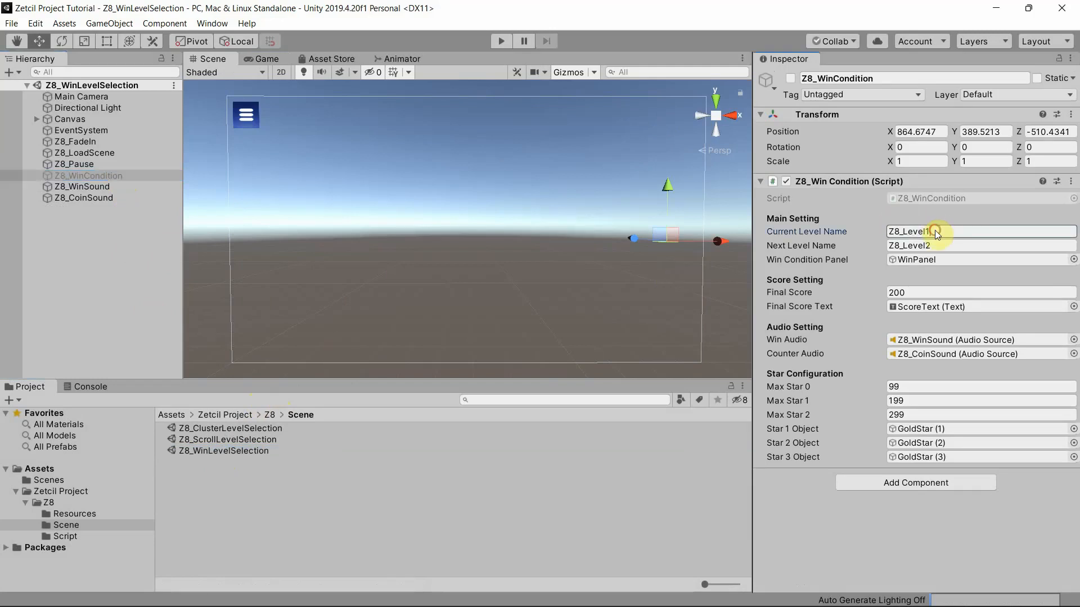
{"action": "left_click", "coordinate": [932, 245]}
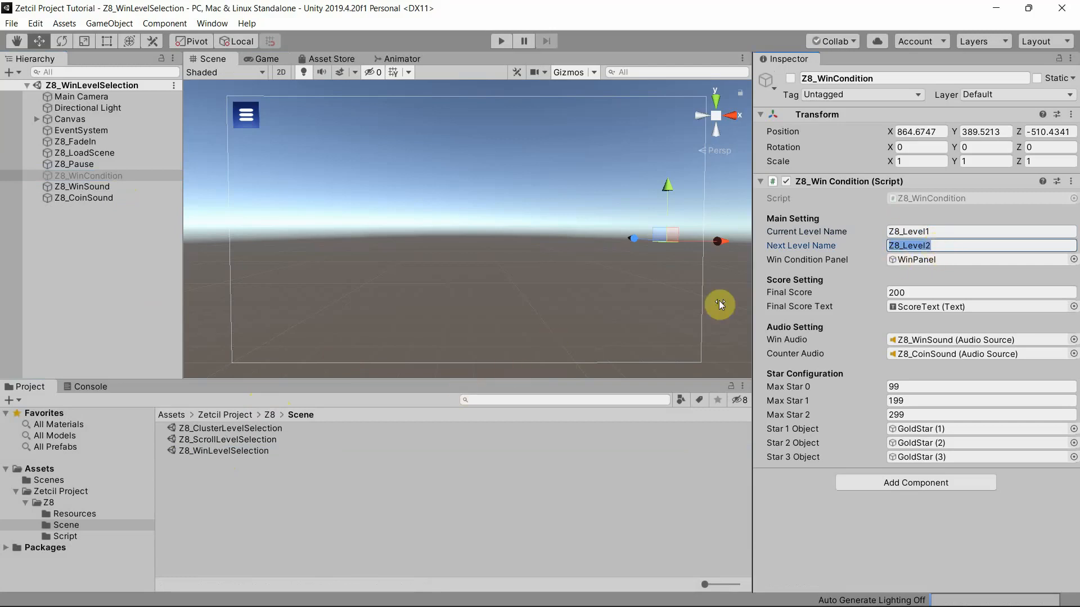
{"action": "left_click", "coordinate": [917, 231]}
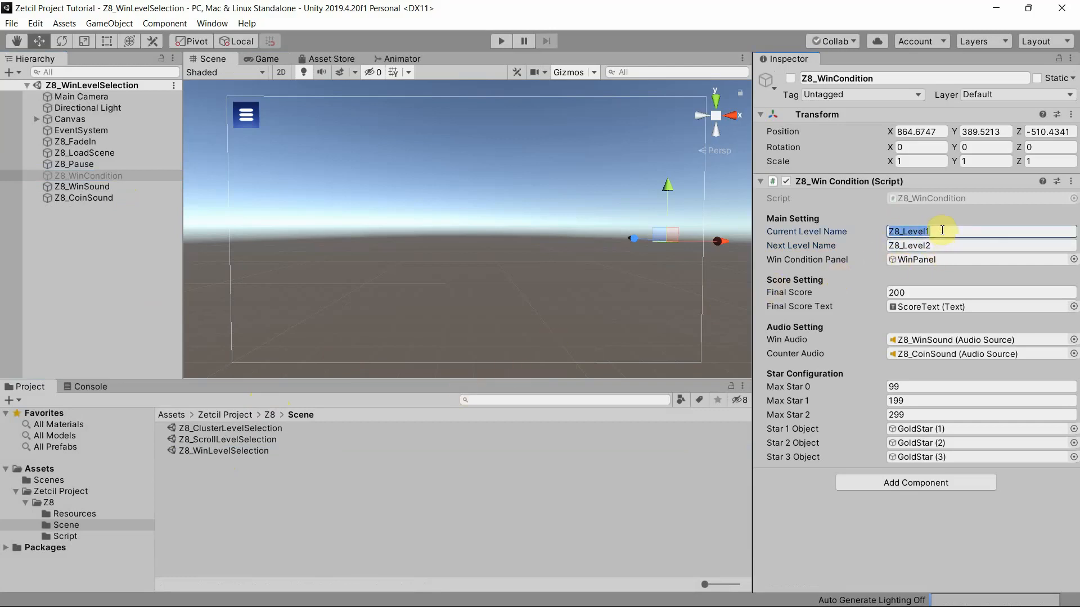
Step: Set Z8_WinCondition's Current Level Name to Z8_Level2, Next Level Name to Z8_Level3 and Final Score to 10
{"action": "left_click", "coordinate": [931, 230]}
{"action": "type", "text": "2"}
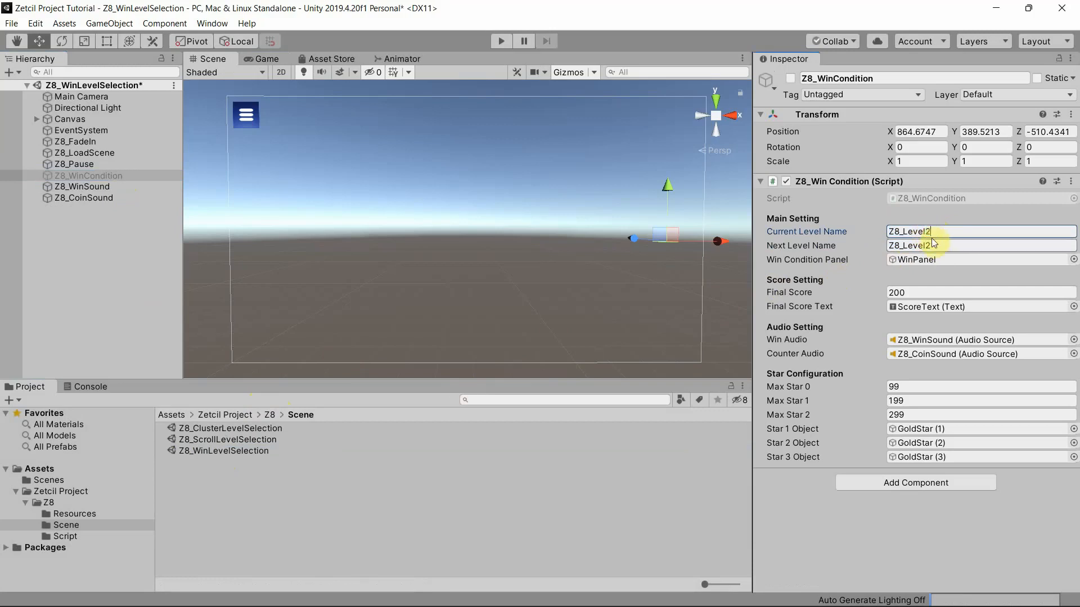
{"action": "left_click", "coordinate": [928, 246]}
{"action": "key", "text": "BackSpace"}
{"action": "type", "text": "3"}
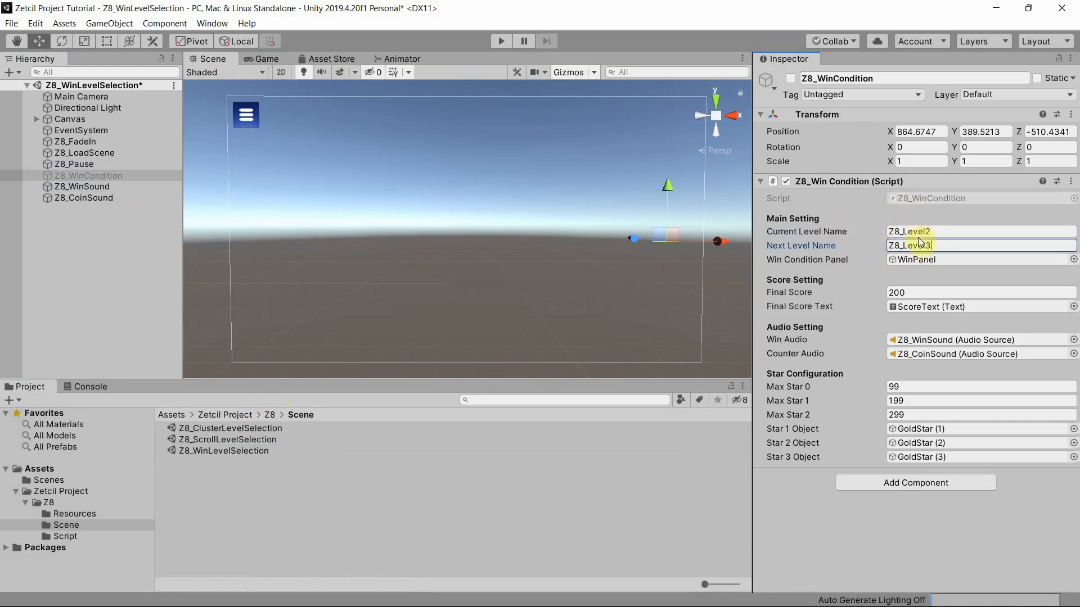
{"action": "left_click", "coordinate": [895, 294]}
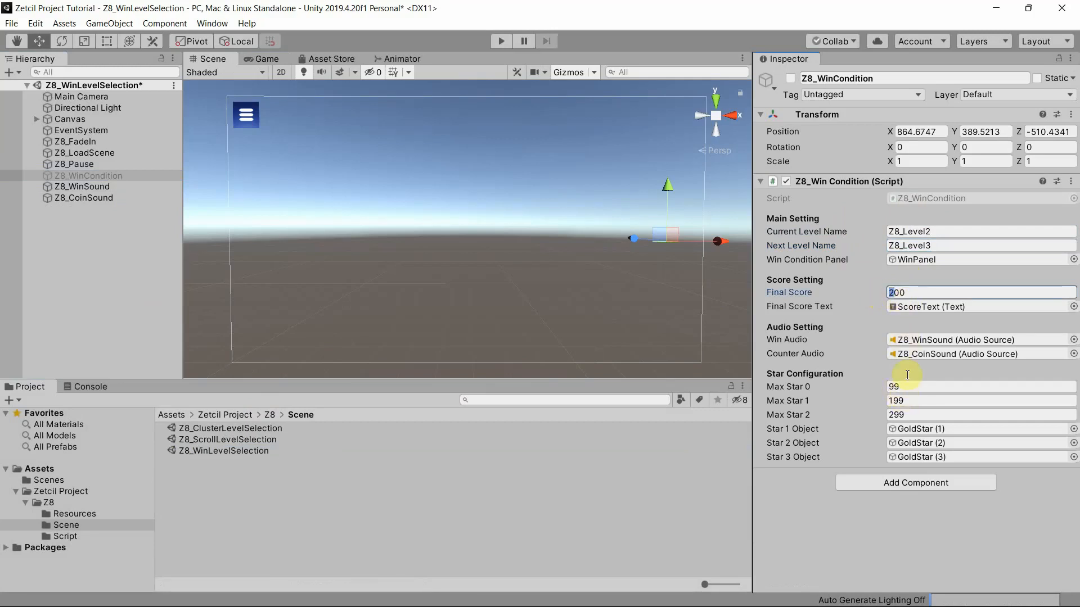
{"action": "double_click", "coordinate": [908, 292]}
{"action": "type", "text": "10"}
Step: Run the scene with the Z8_Level2 settings, activate Z8_WinCondition to trigger the win, and stop play mode
{"action": "left_click", "coordinate": [504, 44]}
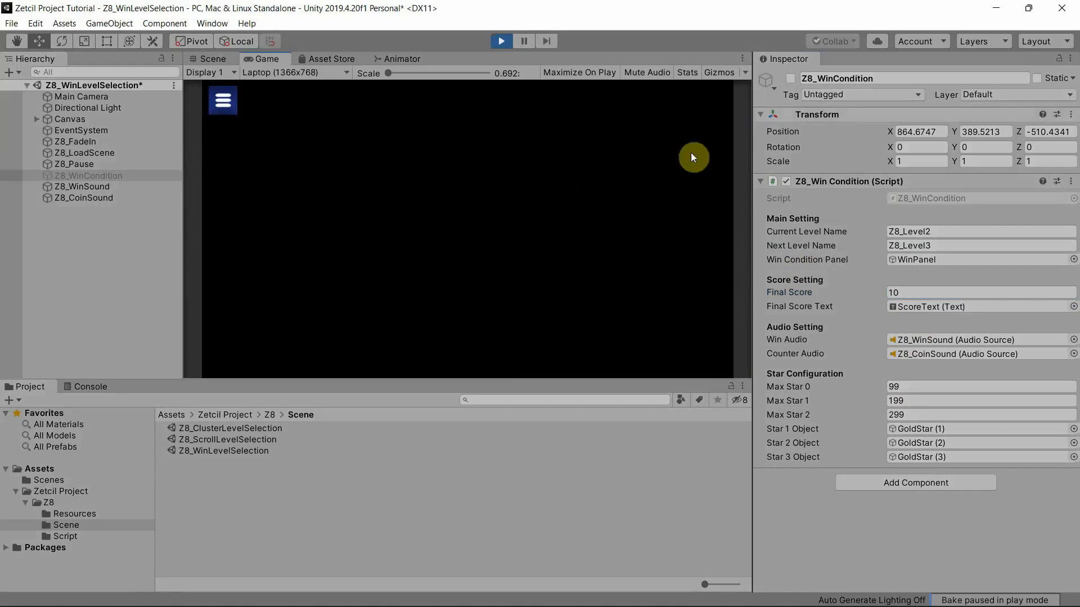
{"action": "left_click", "coordinate": [790, 78]}
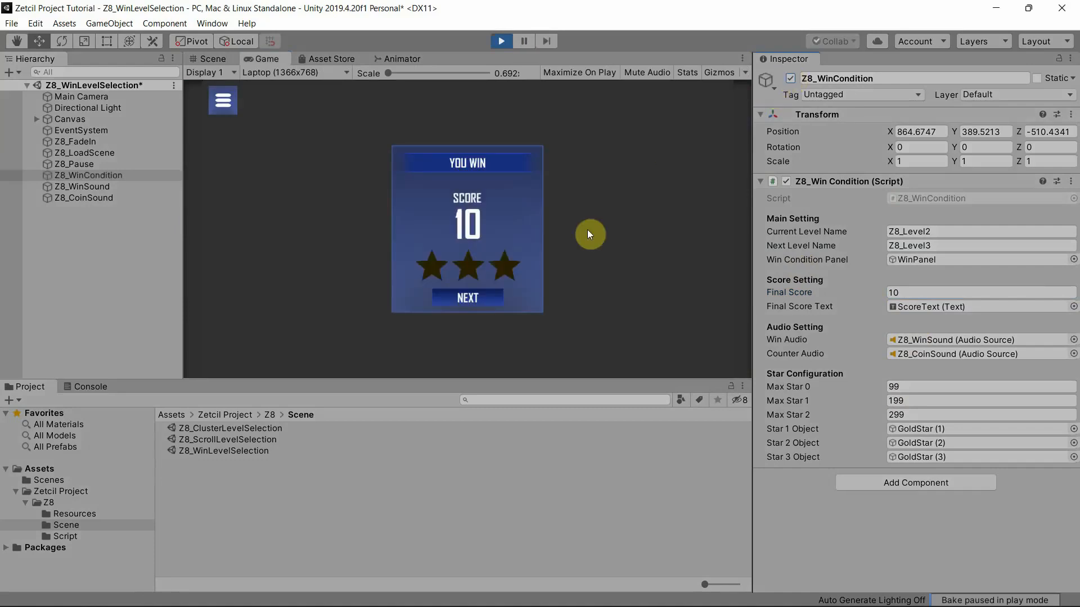
{"action": "left_click", "coordinate": [500, 43]}
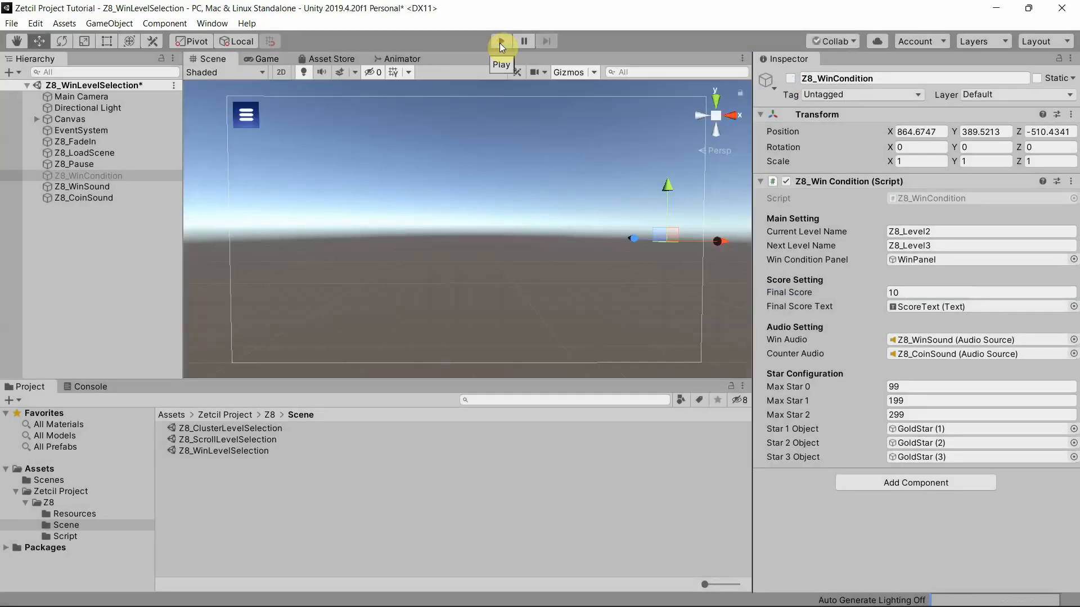
Step: Save the win scene, open Z8_ClusterLevelSelection, and run it briefly to check level 2's stars and level 3's lock
{"action": "double_click", "coordinate": [248, 429]}
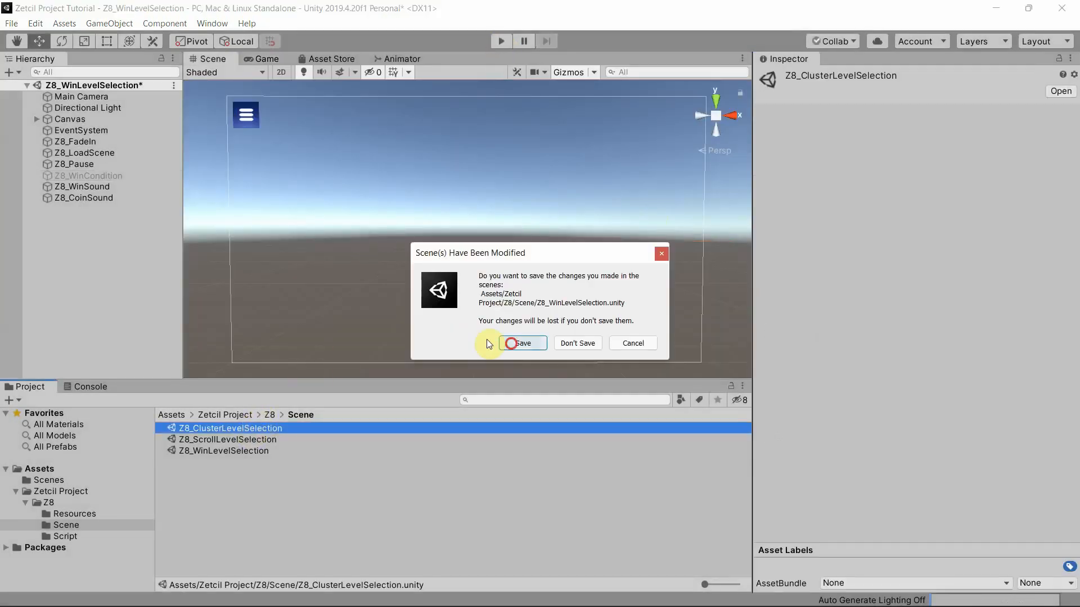
{"action": "left_click", "coordinate": [501, 338]}
{"action": "left_click", "coordinate": [502, 41]}
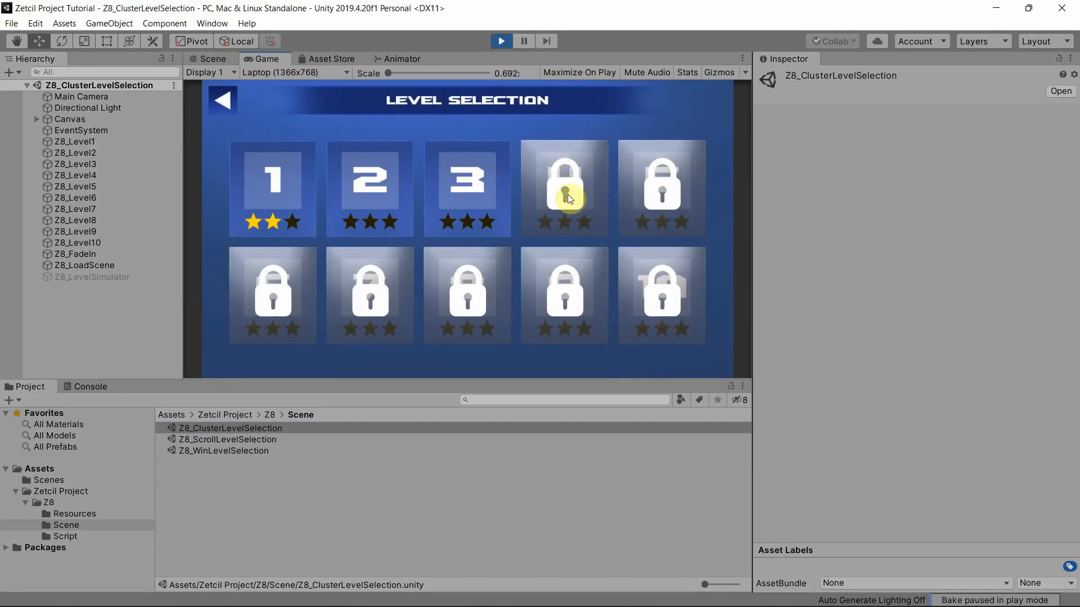
{"action": "left_click", "coordinate": [501, 41]}
Step: Reopen the Z8_WinLevelSelection scene and set Z8_WinCondition's Current Level Name to Z8_Level3 and Next Level Name to Z8_Level4
{"action": "double_click", "coordinate": [241, 453]}
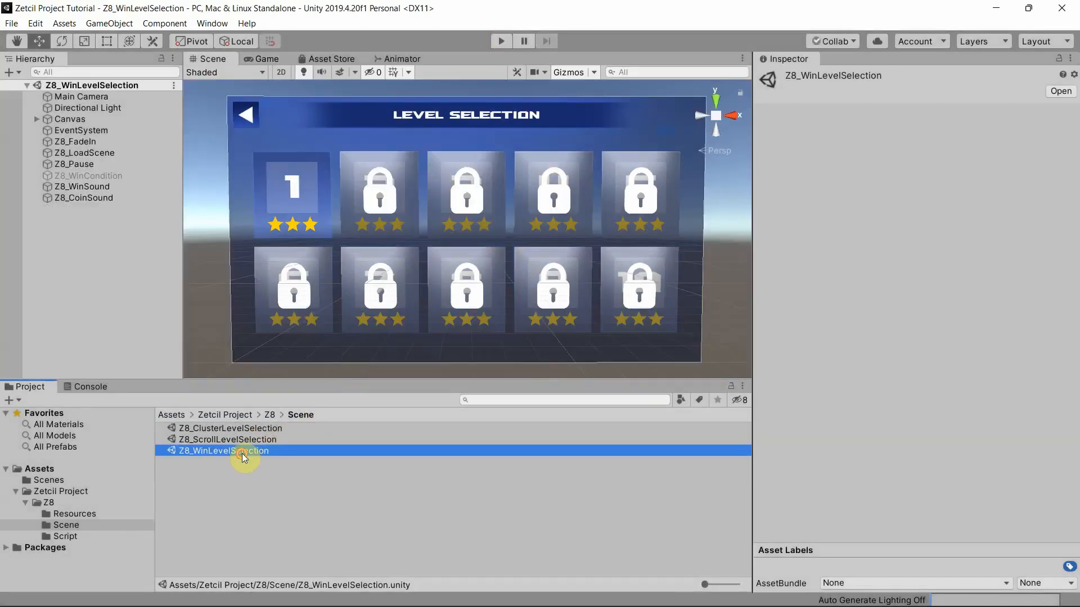
{"action": "left_click", "coordinate": [136, 180]}
{"action": "left_click", "coordinate": [945, 230]}
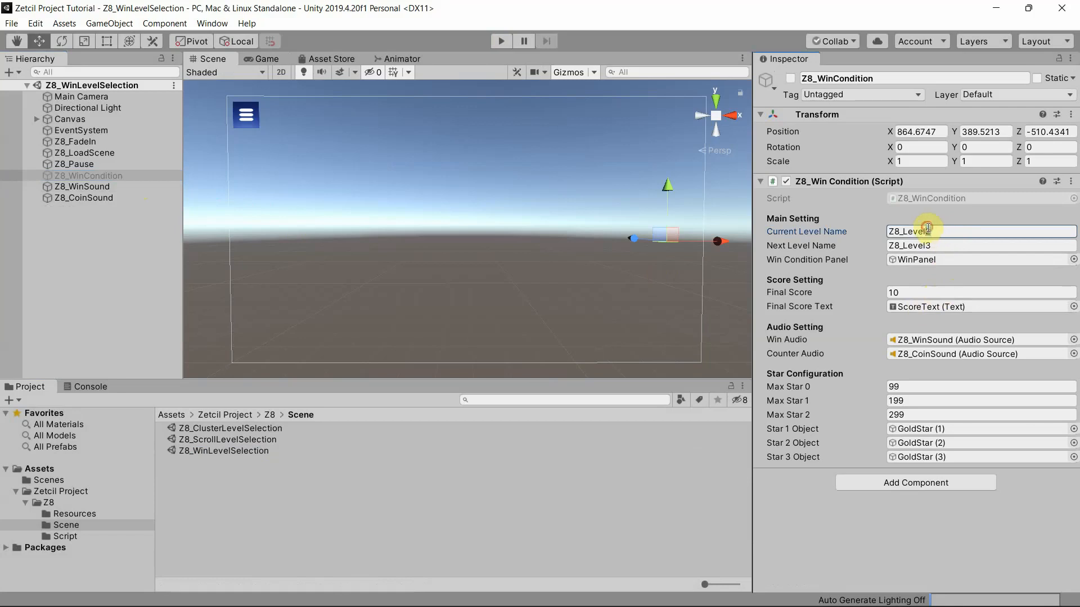
{"action": "key", "text": "BackSpace"}
{"action": "type", "text": "3"}
{"action": "left_click", "coordinate": [935, 245]}
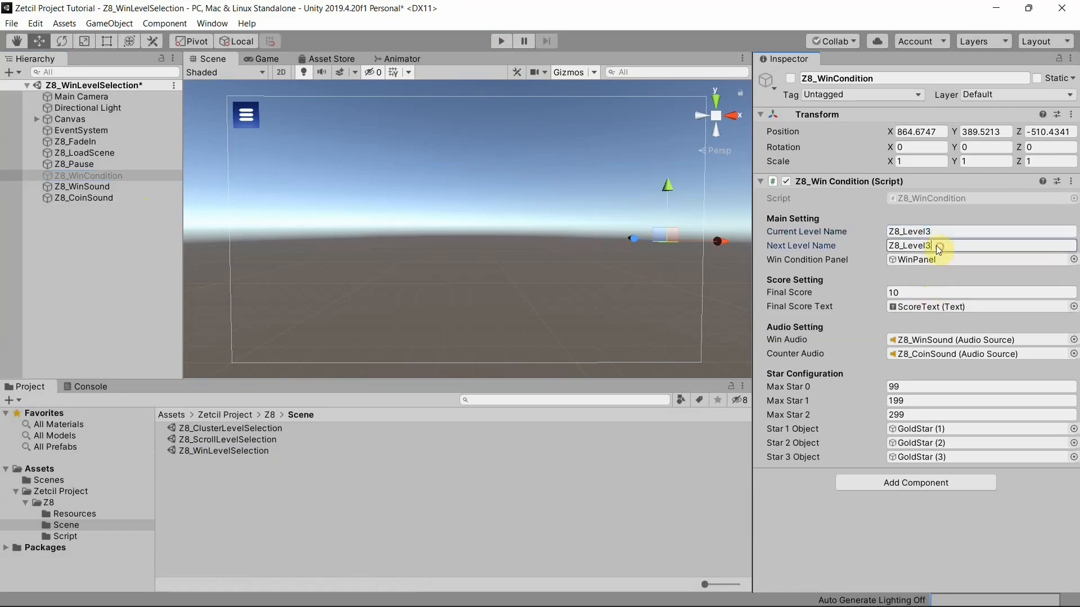
{"action": "key", "text": "BackSpace"}
{"action": "type", "text": "4"}
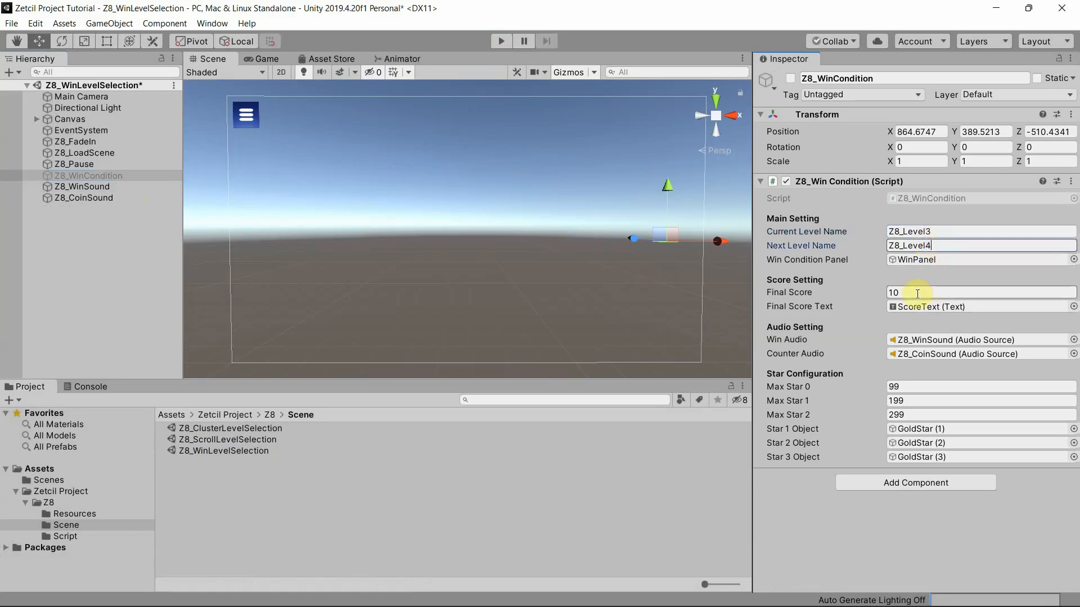
{"action": "left_click", "coordinate": [917, 293]}
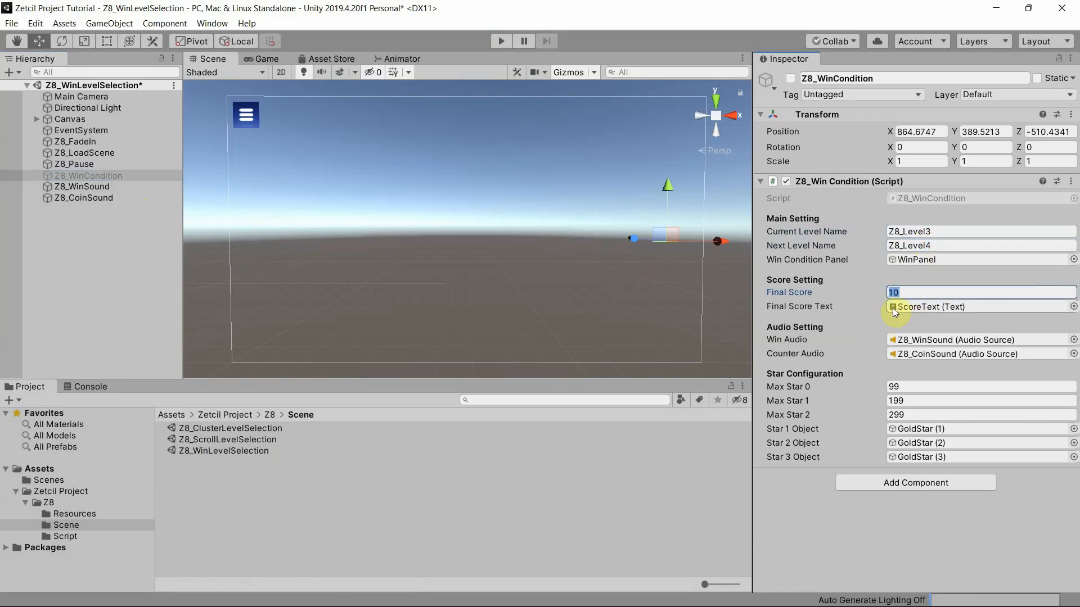
Step: Add a UI Button to the win scene's canvas and move it down below the canvas centre
{"action": "left_click", "coordinate": [103, 24]}
{"action": "mouse_move", "coordinate": [136, 157]}
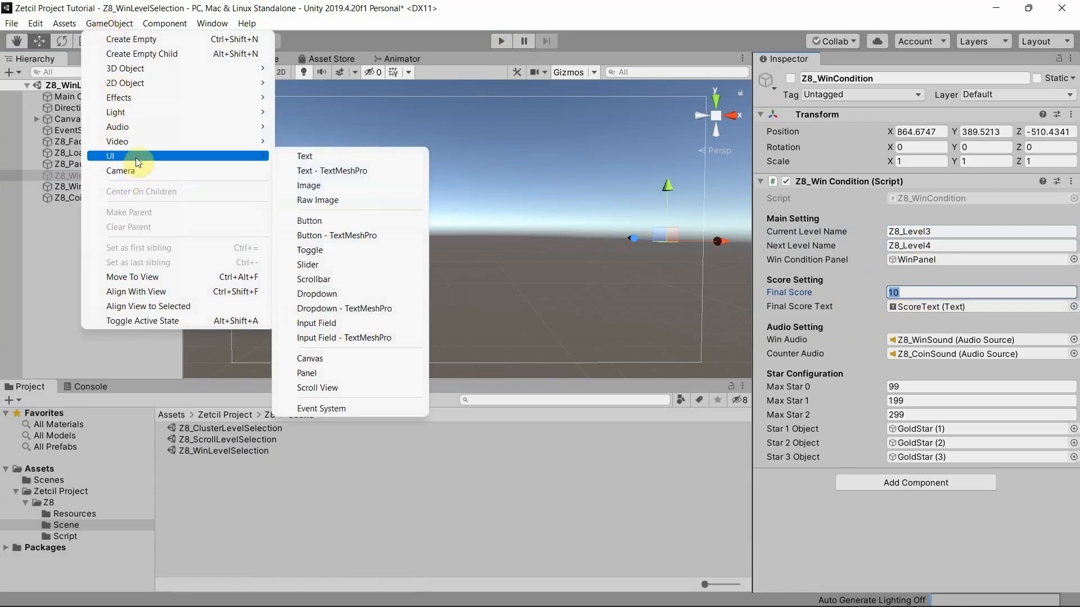
{"action": "left_click", "coordinate": [344, 220]}
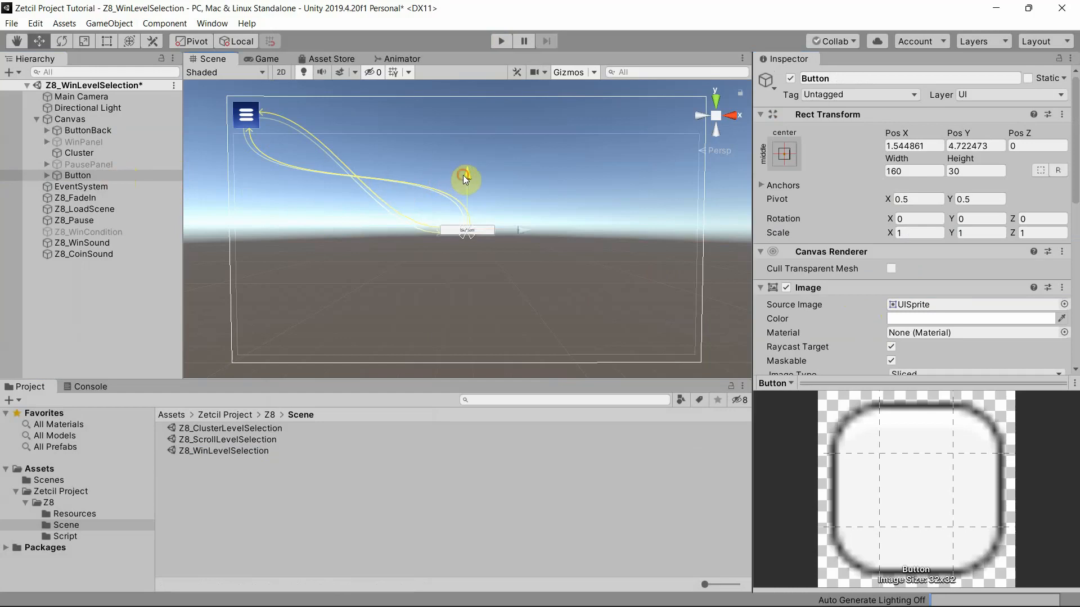
{"action": "left_click_drag", "start_coordinate": [464, 175], "coordinate": [489, 305]}
{"action": "scroll", "coordinate": [488, 305], "scroll_direction": "up", "scroll_amount": 2}
{"action": "middle_click_drag", "start_coordinate": [487, 302], "coordinate": [494, 250]}
Step: Add an On Click event to the new button that calls Z8_WinCondition.SetFinalScore with the value 300
{"action": "scroll", "coordinate": [900, 267], "scroll_direction": "down", "scroll_amount": 8}
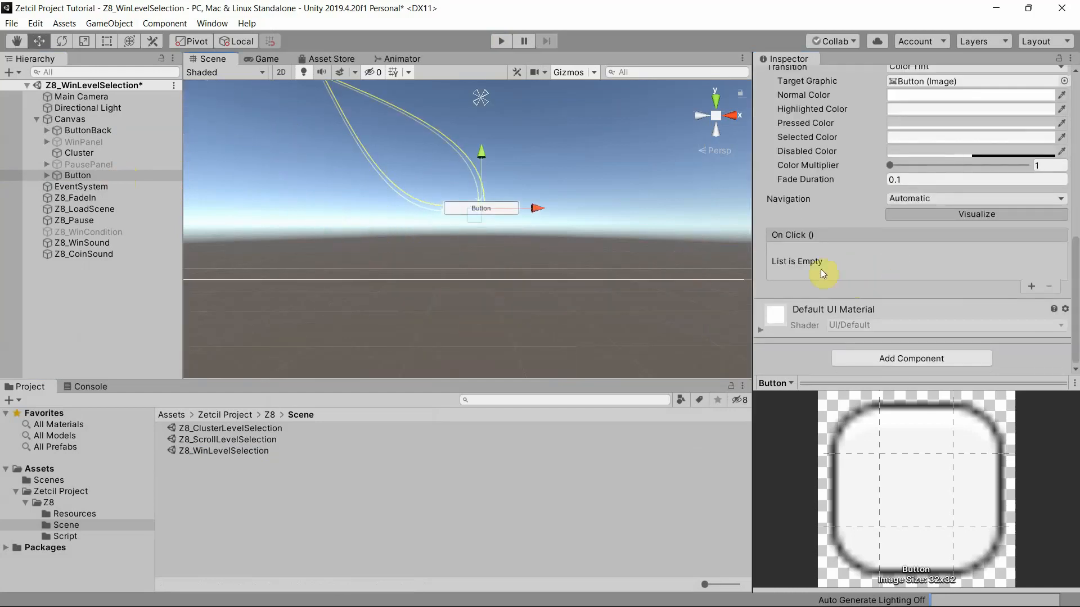
{"action": "left_click", "coordinate": [1031, 285]}
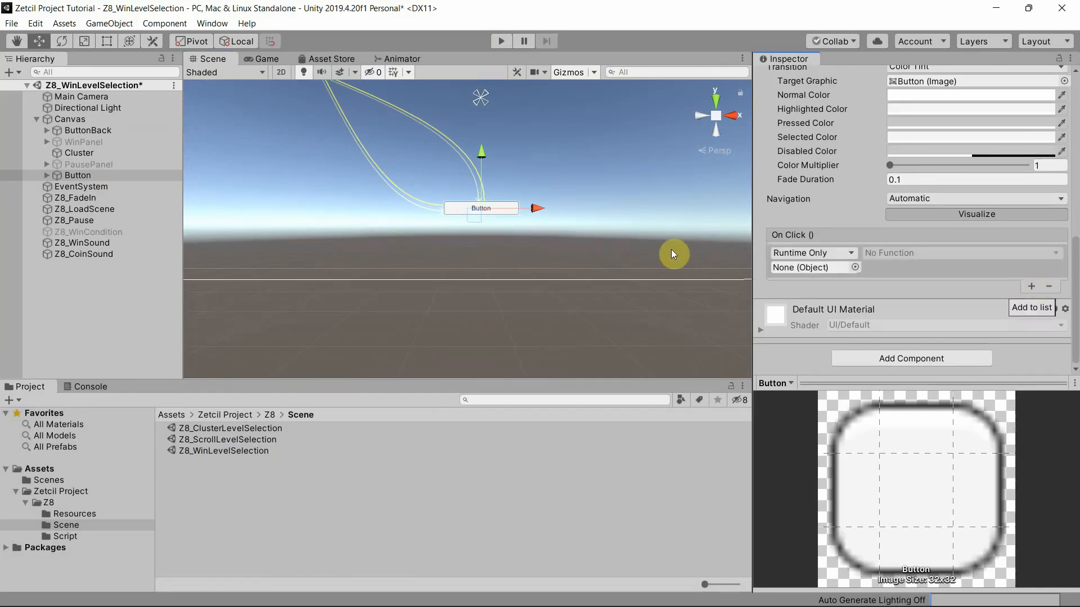
{"action": "left_click_drag", "start_coordinate": [110, 232], "coordinate": [766, 267]}
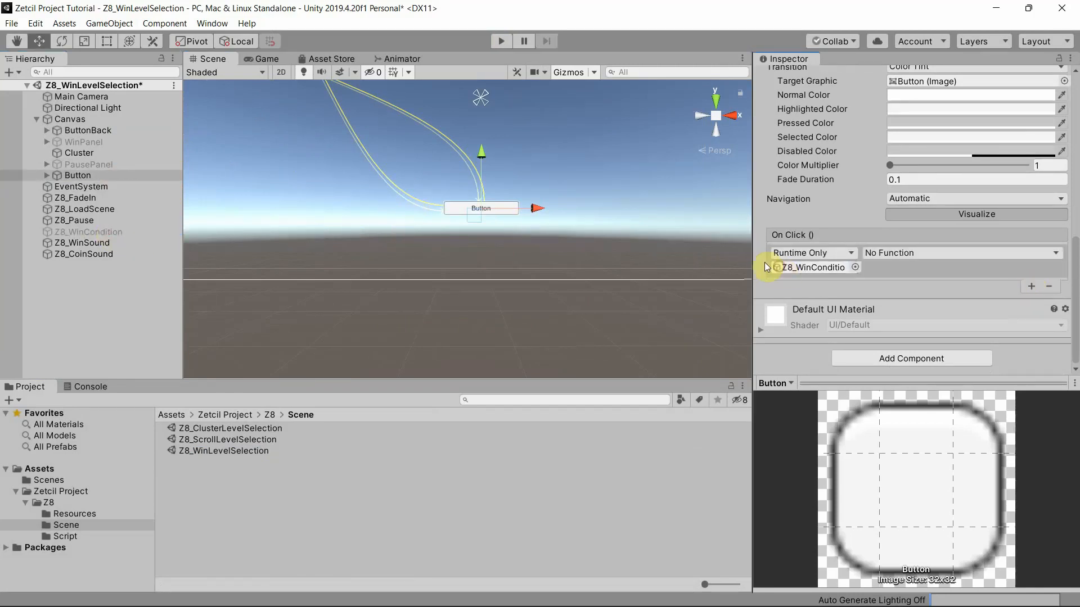
{"action": "left_click", "coordinate": [898, 255]}
{"action": "mouse_move", "coordinate": [908, 320]}
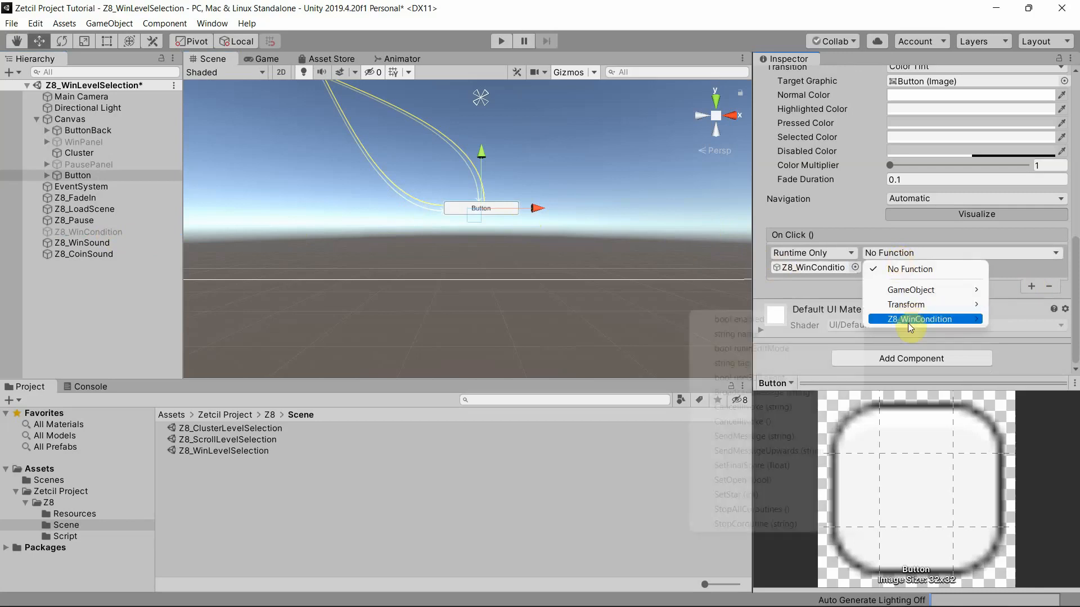
{"action": "left_click", "coordinate": [798, 465]}
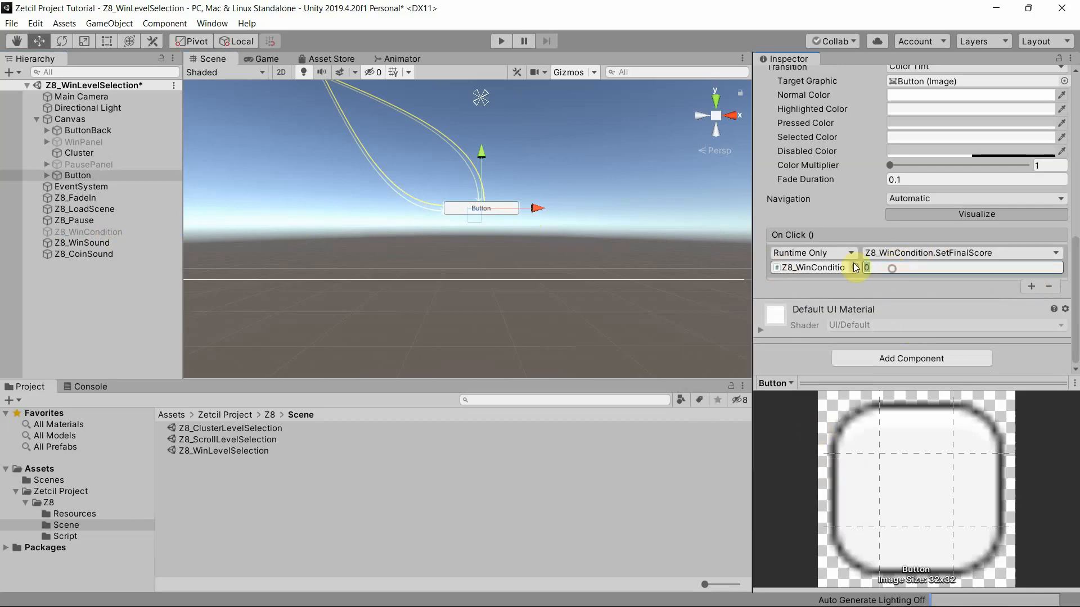
{"action": "left_click", "coordinate": [875, 272]}
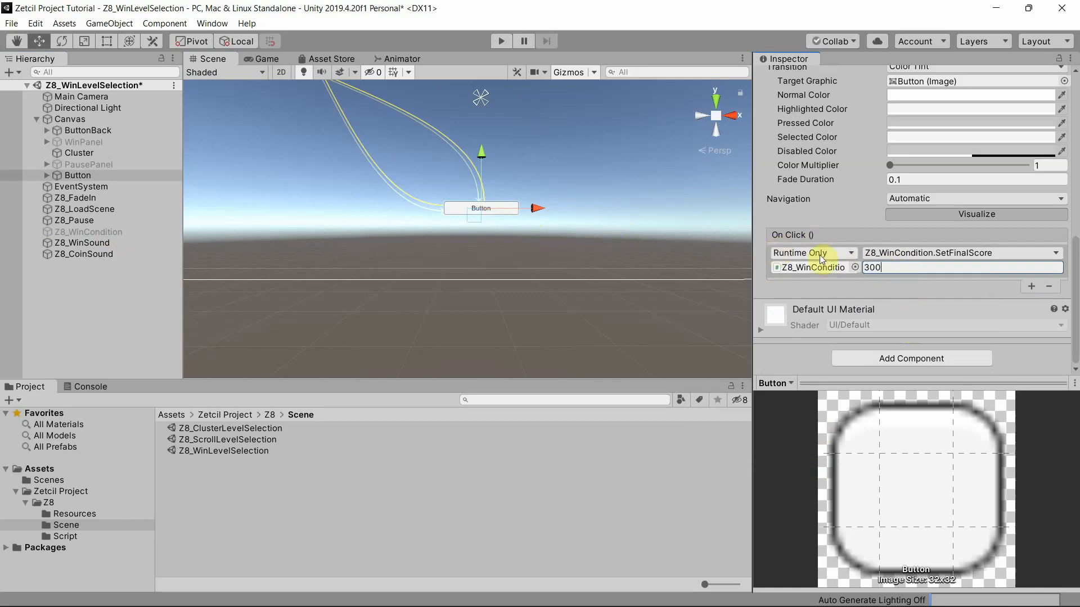
Step: Add a second On Click event to the button that calls GameObject.SetActive on Z8_WinCondition with the value enabled
{"action": "left_click", "coordinate": [1030, 287]}
{"action": "left_click_drag", "start_coordinate": [90, 232], "coordinate": [808, 304]}
{"action": "left_click", "coordinate": [904, 286]}
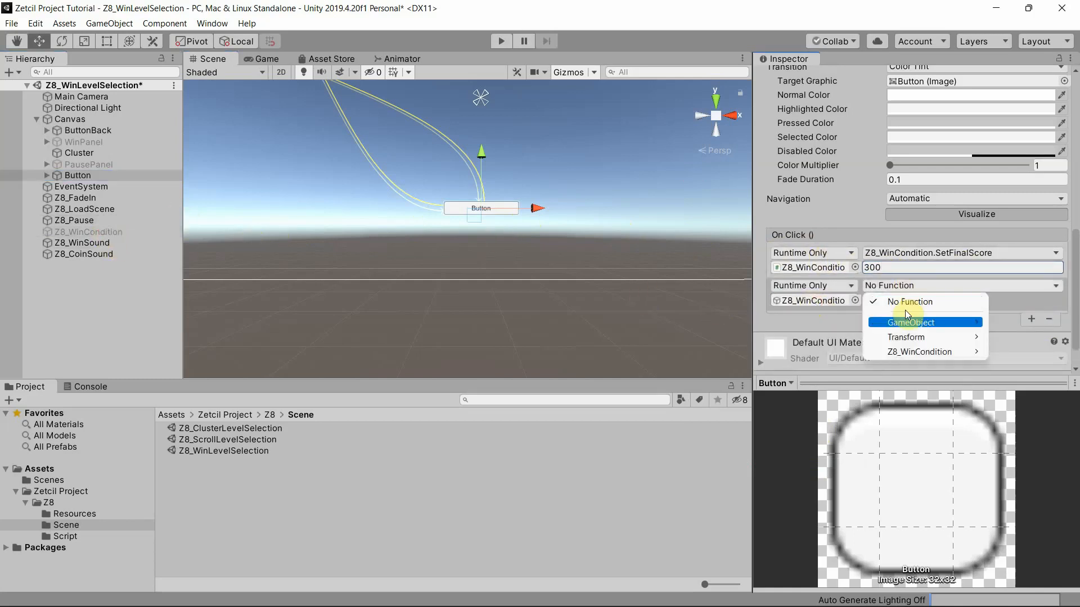
{"action": "mouse_move", "coordinate": [906, 354]}
{"action": "mouse_move", "coordinate": [899, 322]}
{"action": "left_click", "coordinate": [770, 424]}
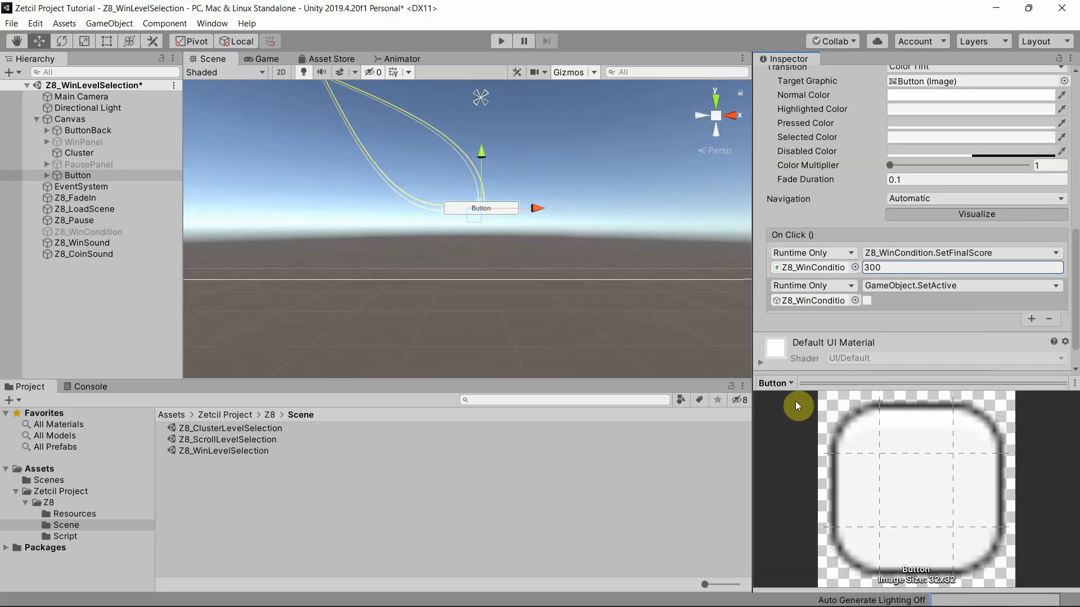
{"action": "left_click", "coordinate": [867, 300]}
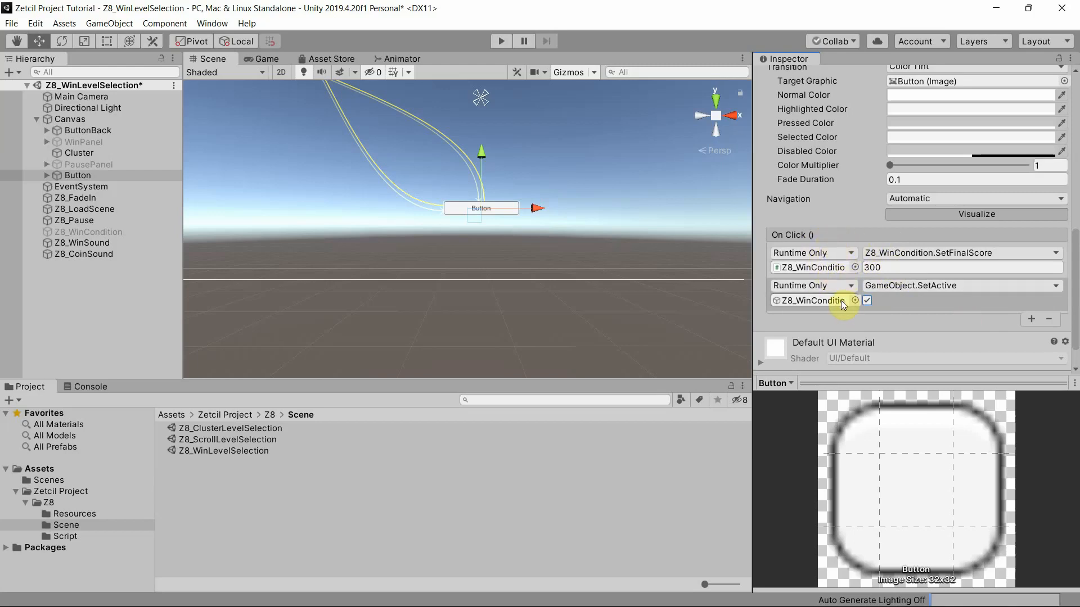
Step: Run the win scene, trigger the win with the new button, stop play mode, and review Z8_WinCondition's level names
{"action": "left_click", "coordinate": [501, 40]}
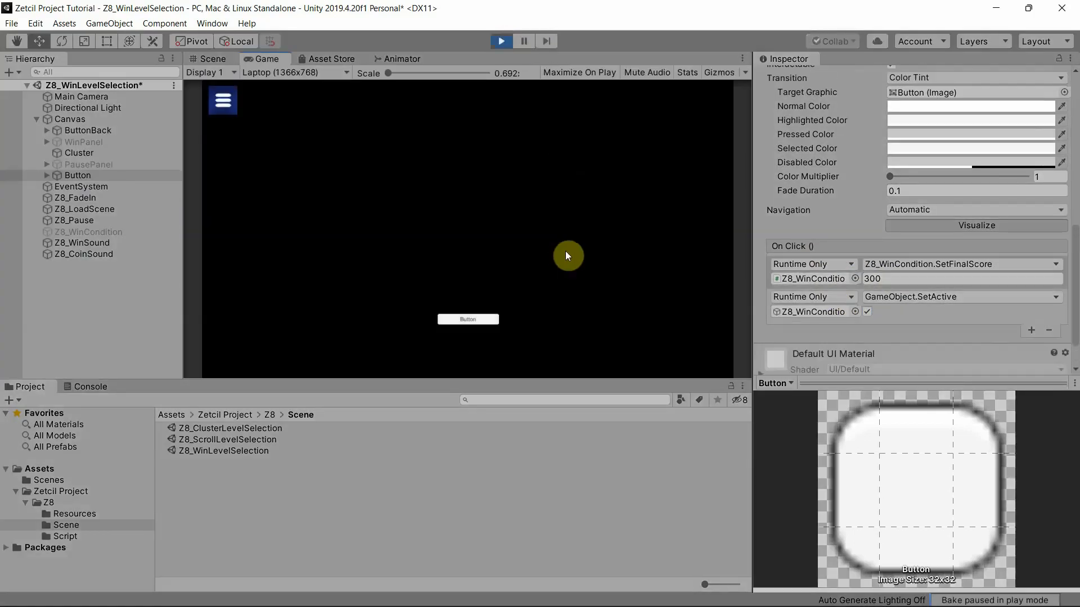
{"action": "left_click", "coordinate": [469, 324]}
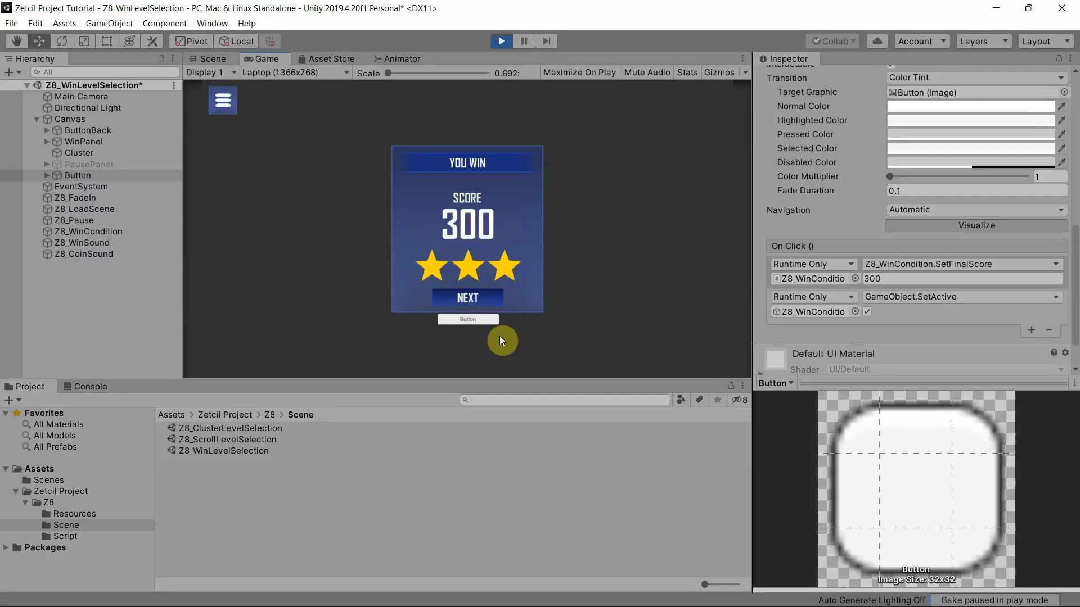
{"action": "left_click", "coordinate": [499, 44]}
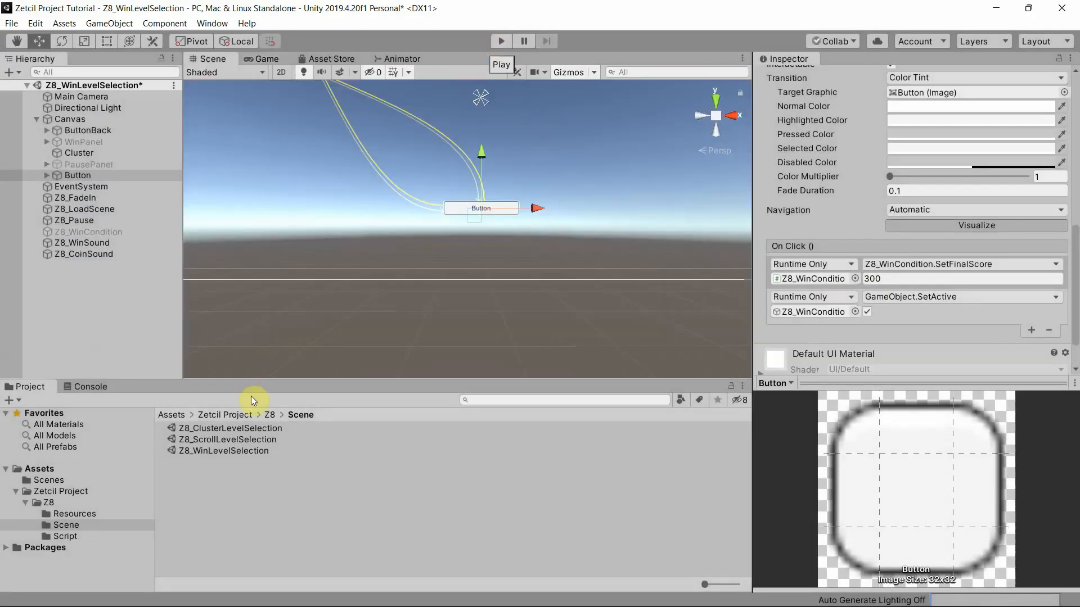
{"action": "left_click", "coordinate": [136, 236]}
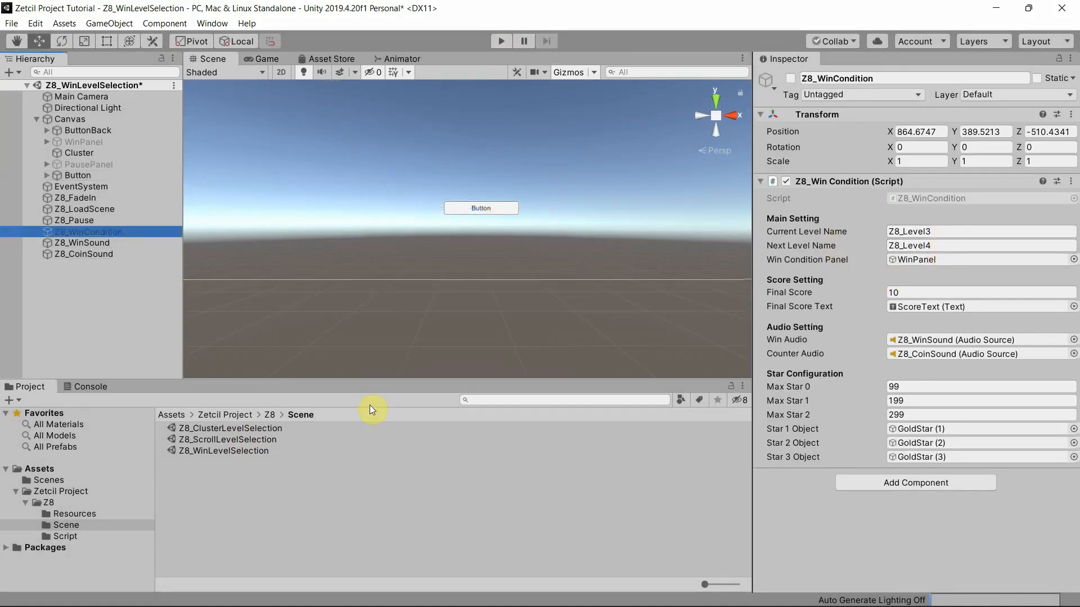
Step: Switch to the Z8_ClusterLevelSelection scene and run it briefly to check level 3's stars and level 4's lock
{"action": "double_click", "coordinate": [267, 428]}
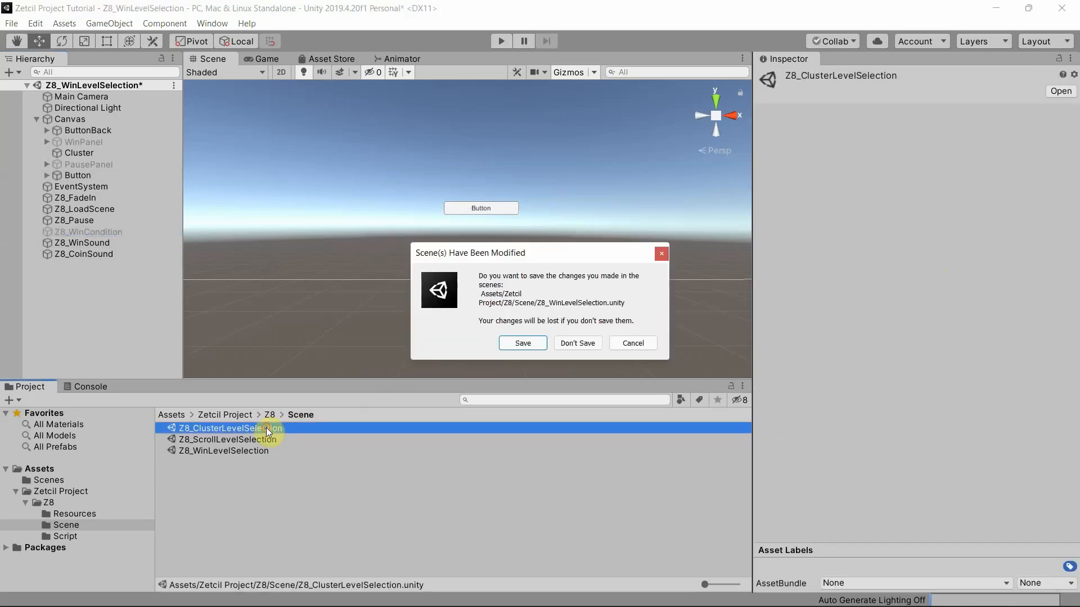
{"action": "left_click", "coordinate": [636, 338]}
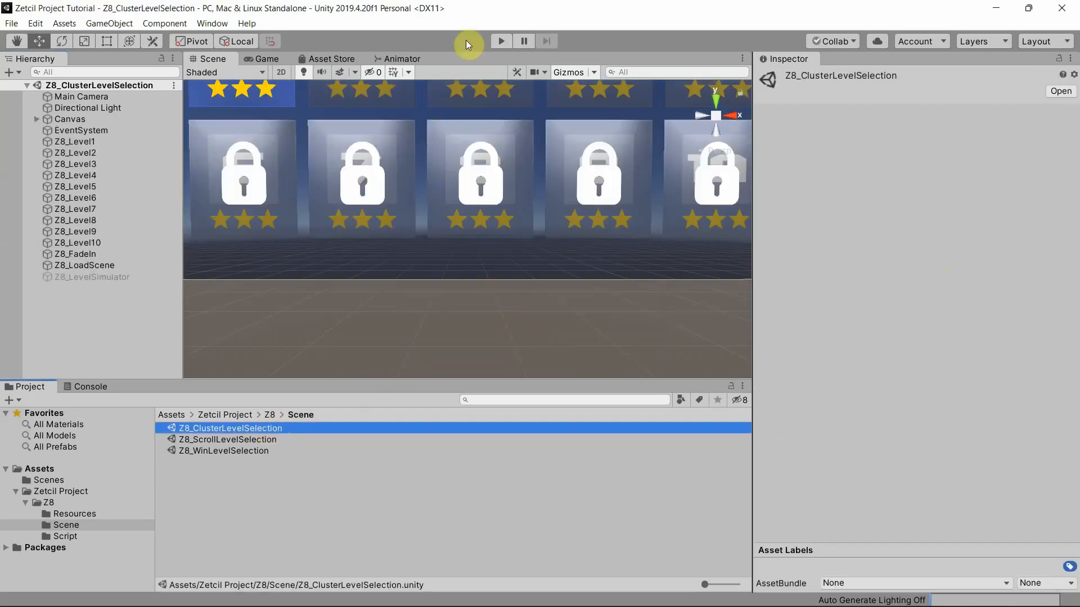
{"action": "left_click", "coordinate": [501, 40]}
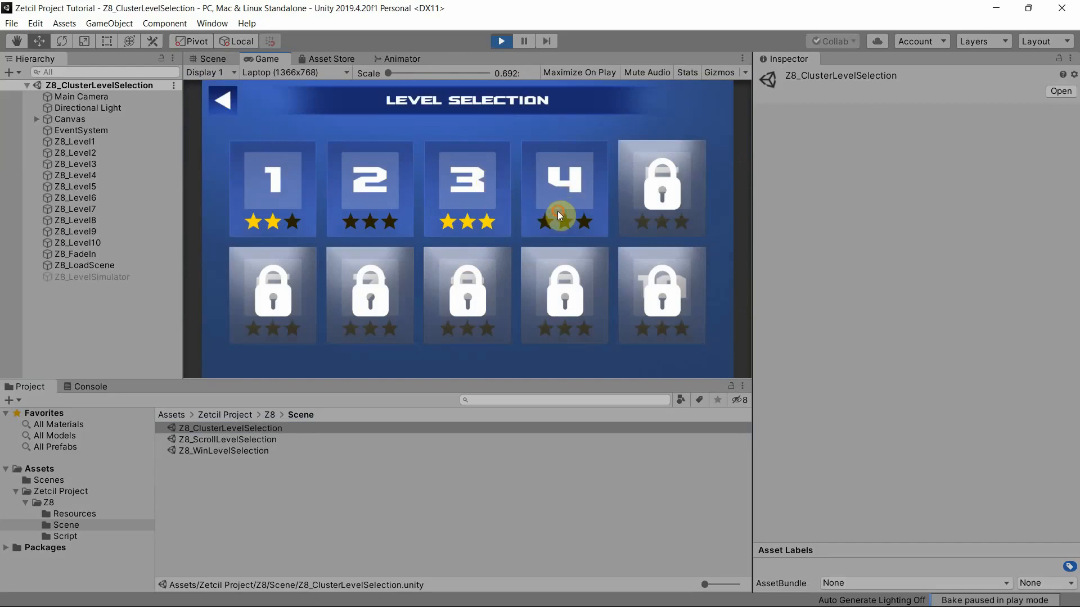
{"action": "left_click", "coordinate": [501, 40]}
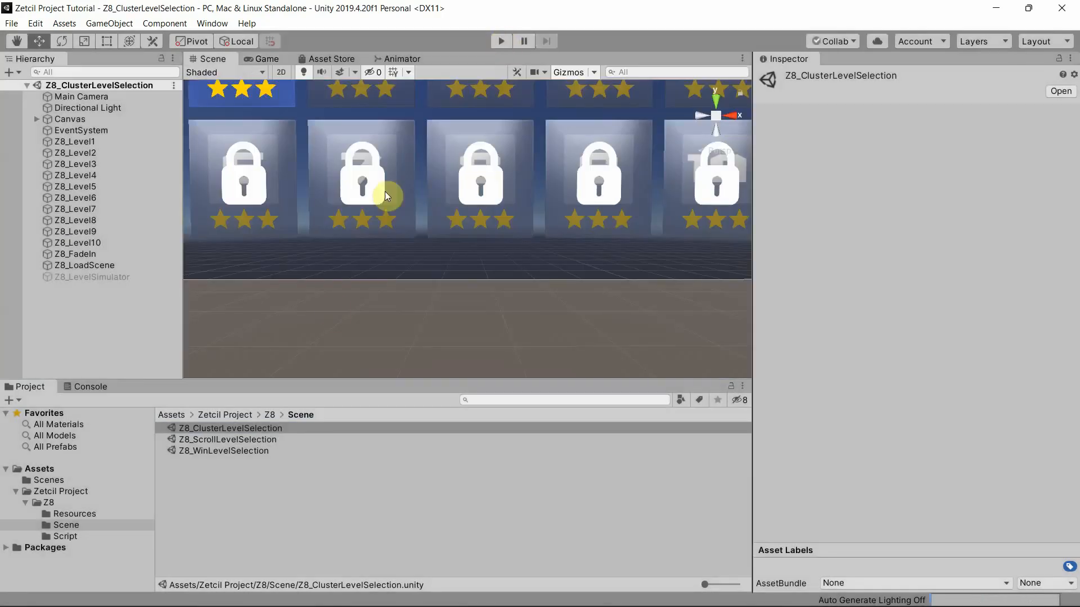
Step: Open the Z8_ScrollLevelSelection scene, run it, browse through the level cards to check their stars and locks, and stop play mode
{"action": "left_click", "coordinate": [251, 441]}
{"action": "double_click", "coordinate": [251, 442]}
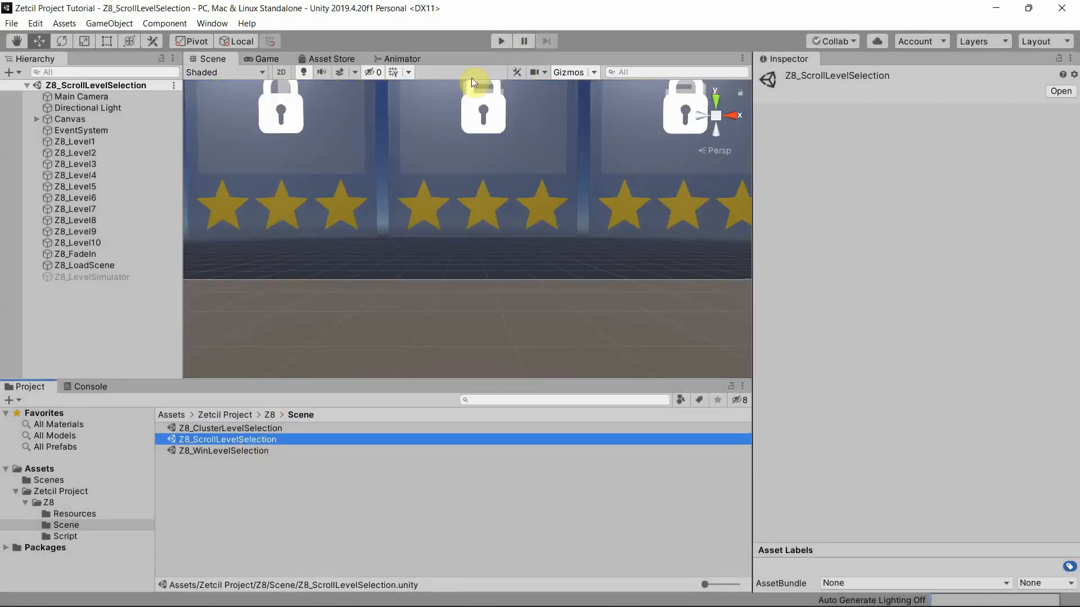
{"action": "left_click", "coordinate": [500, 41]}
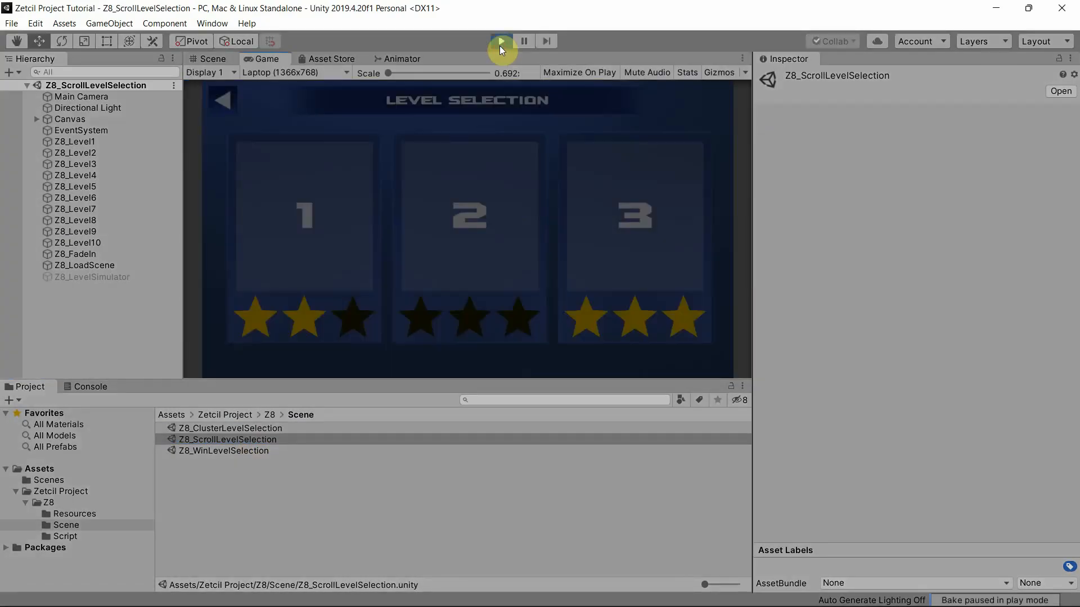
{"action": "left_click_drag", "start_coordinate": [585, 195], "coordinate": [542, 231]}
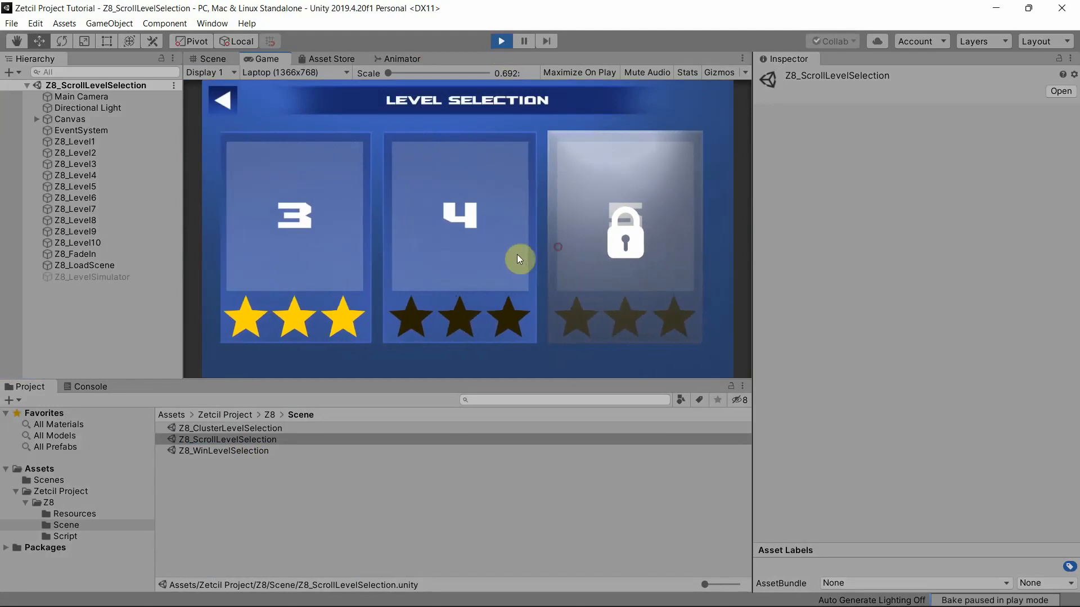
{"action": "left_click_drag", "start_coordinate": [337, 251], "coordinate": [461, 258]}
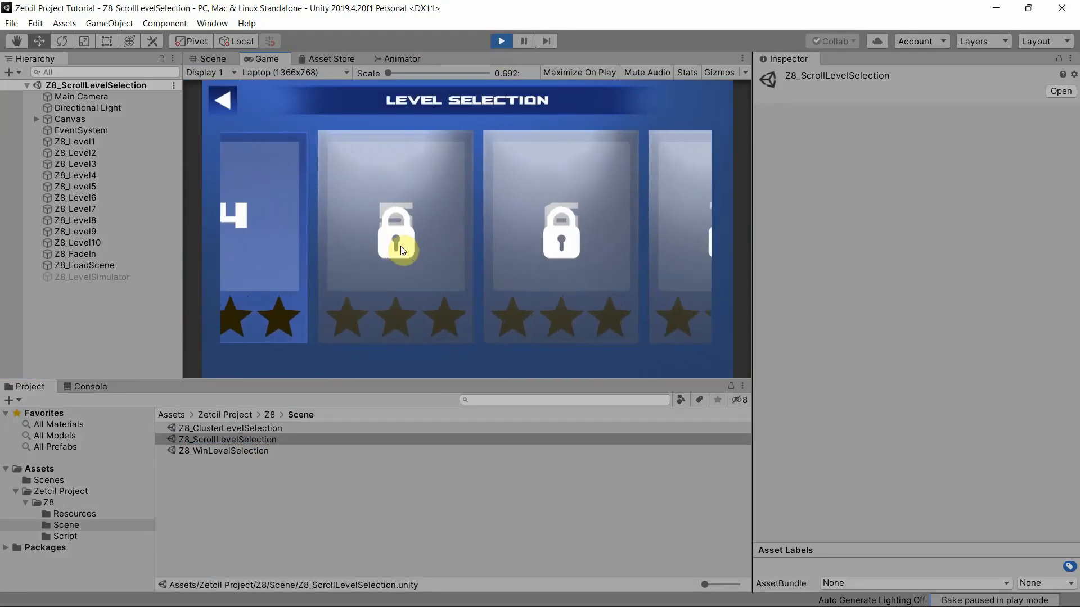
{"action": "left_click_drag", "start_coordinate": [379, 247], "coordinate": [512, 248]}
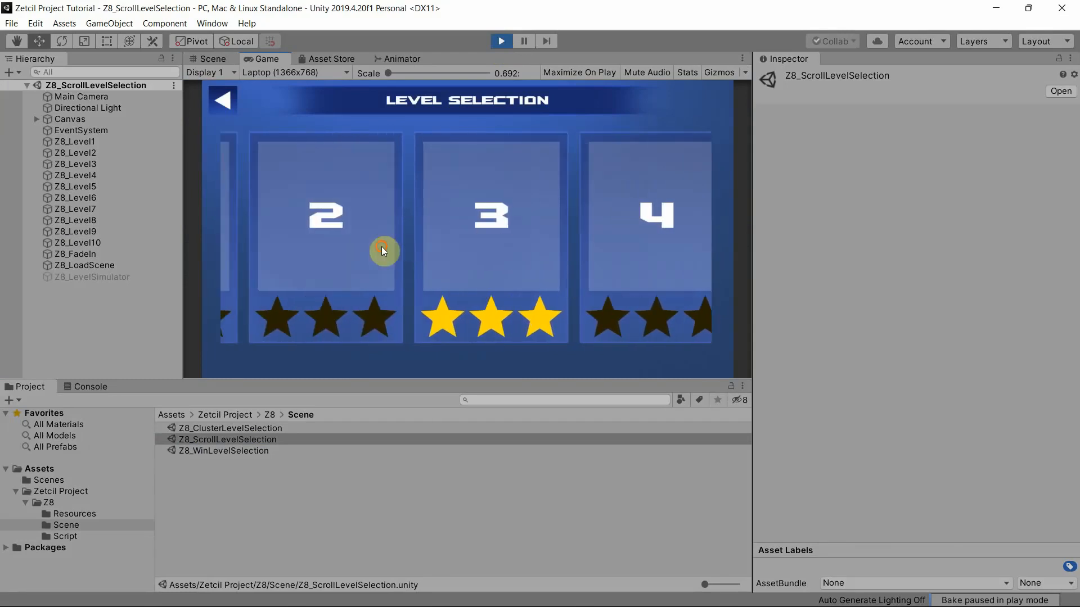
{"action": "left_click_drag", "start_coordinate": [381, 248], "coordinate": [469, 251]}
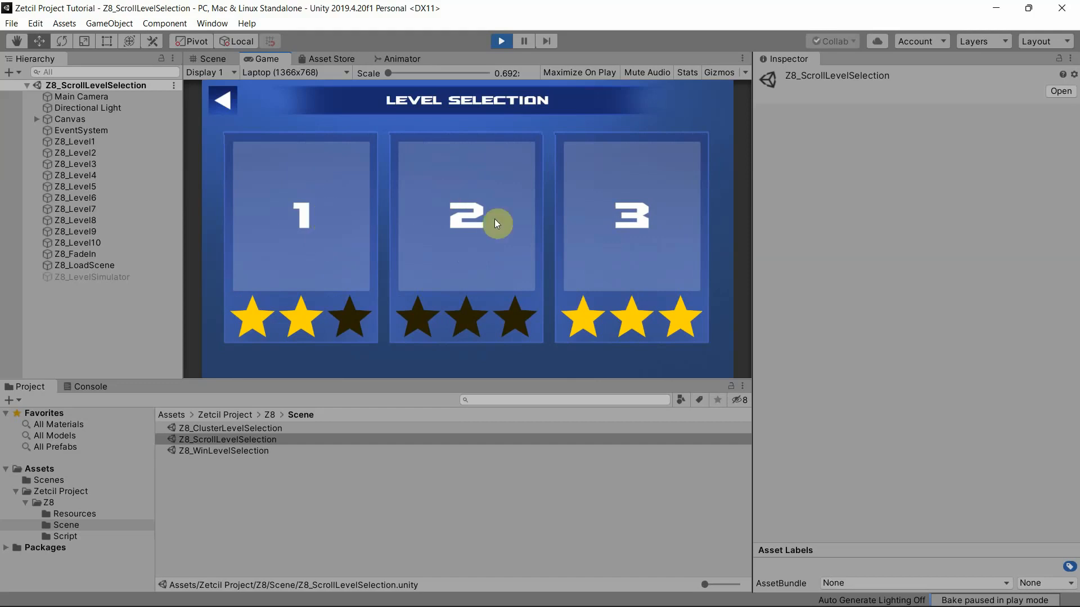
{"action": "left_click", "coordinate": [498, 41]}
{"action": "scroll", "coordinate": [480, 227], "scroll_direction": "down", "scroll_amount": 3}
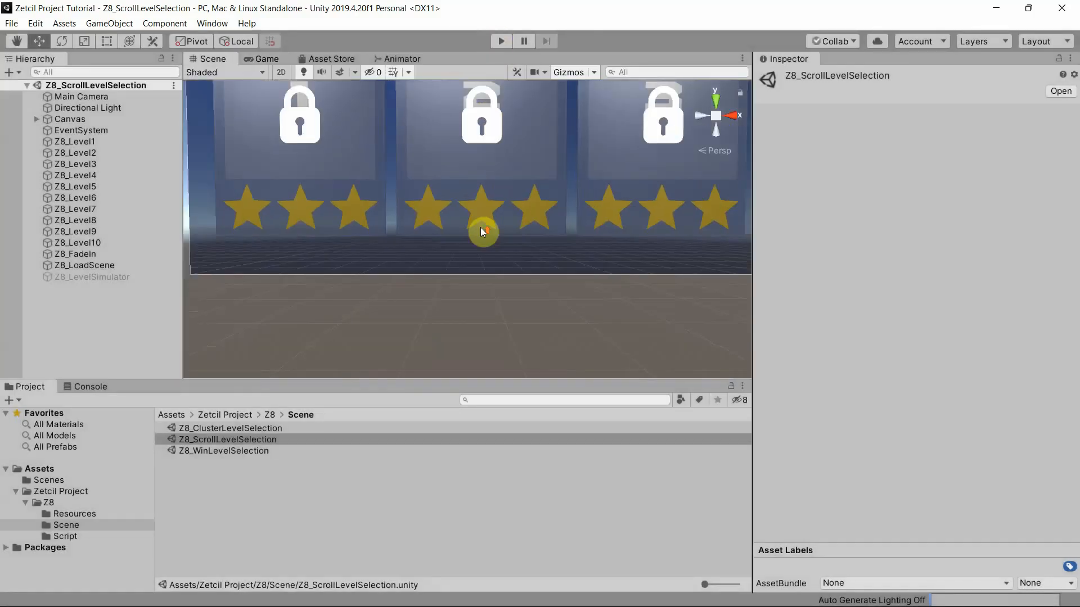
{"action": "scroll", "coordinate": [480, 227], "scroll_direction": "down", "scroll_amount": 2}
{"action": "middle_click_drag", "start_coordinate": [487, 127], "coordinate": [490, 210]}
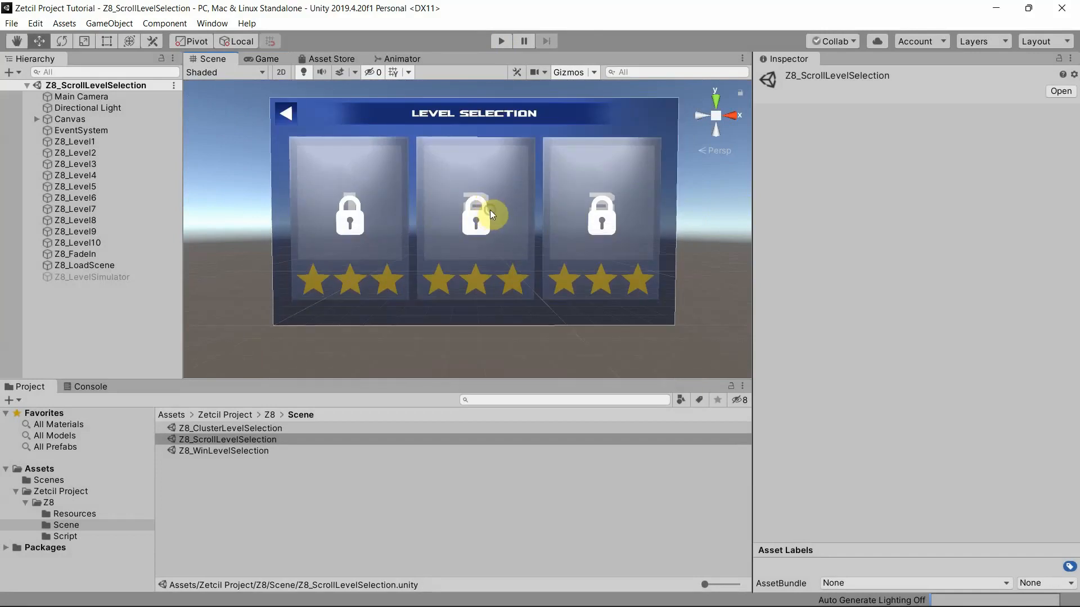